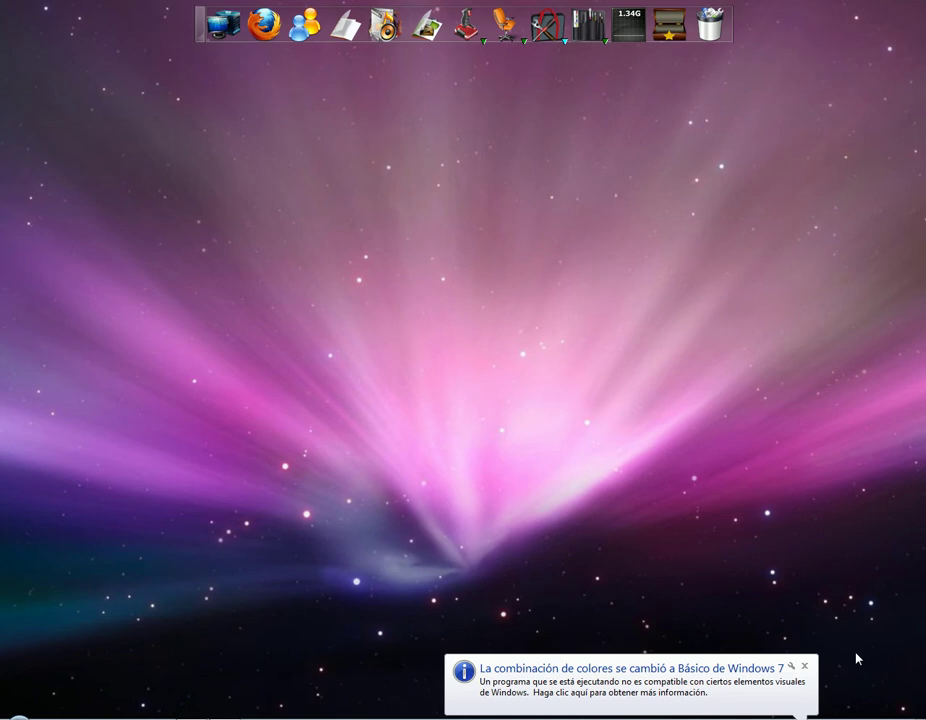
- Launch Dreamweaver CS3 and create a new blank HTML document
{"action": "left_click", "coordinate": [548, 25]}
{"action": "left_click", "coordinate": [589, 30]}
{"action": "left_click", "coordinate": [587, 165]}
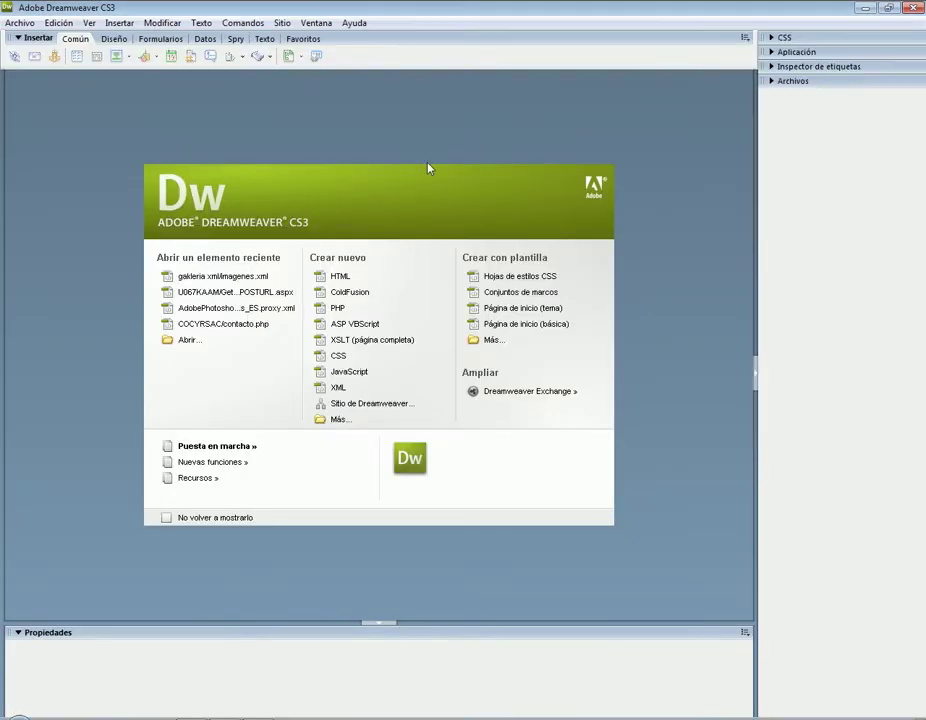
{"action": "left_click", "coordinate": [347, 277]}
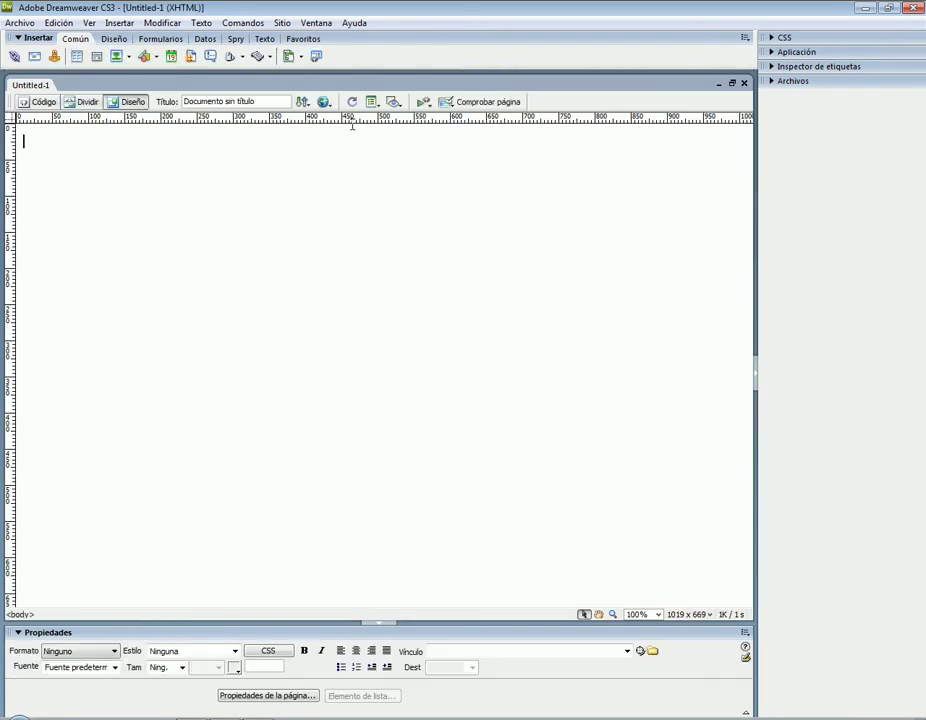
- Start defining a new site and name it MASCOTAS
{"action": "left_click", "coordinate": [287, 25]}
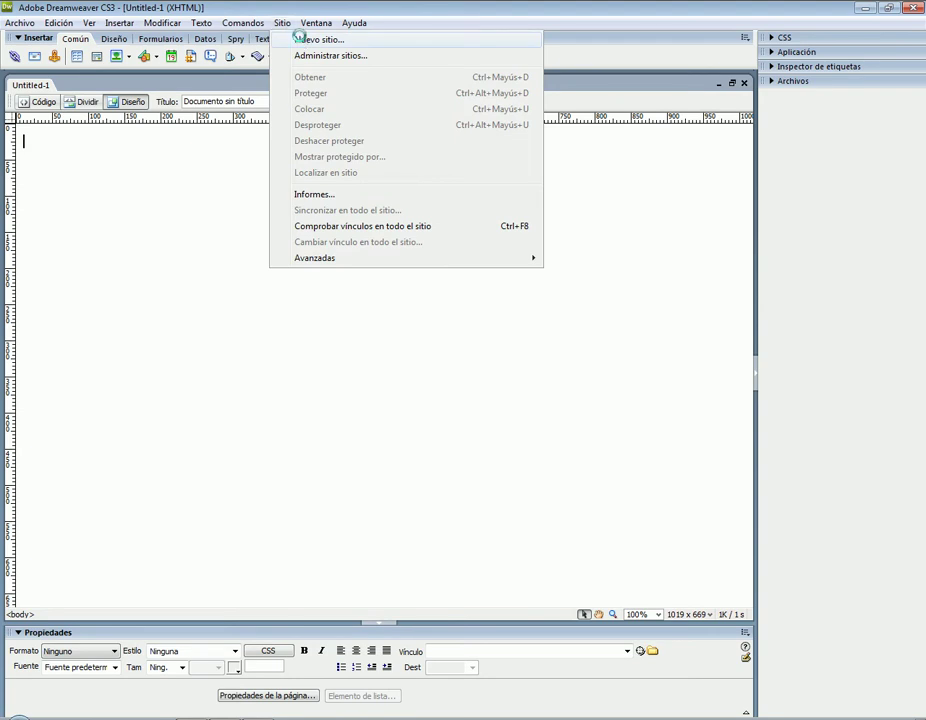
{"action": "left_click", "coordinate": [300, 39]}
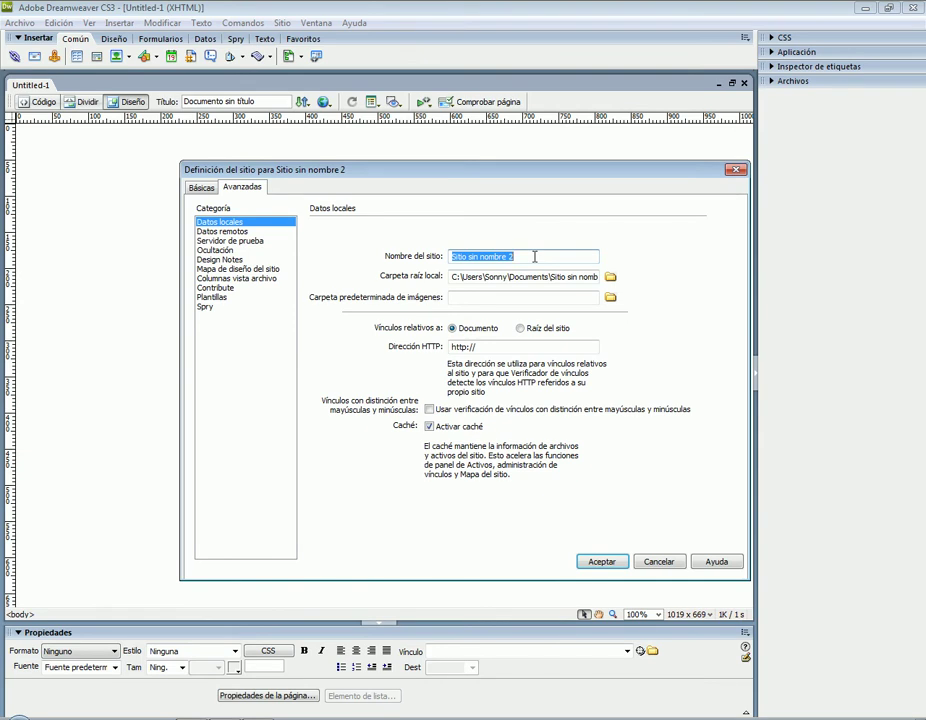
{"action": "type", "text": "maSCOTA"}
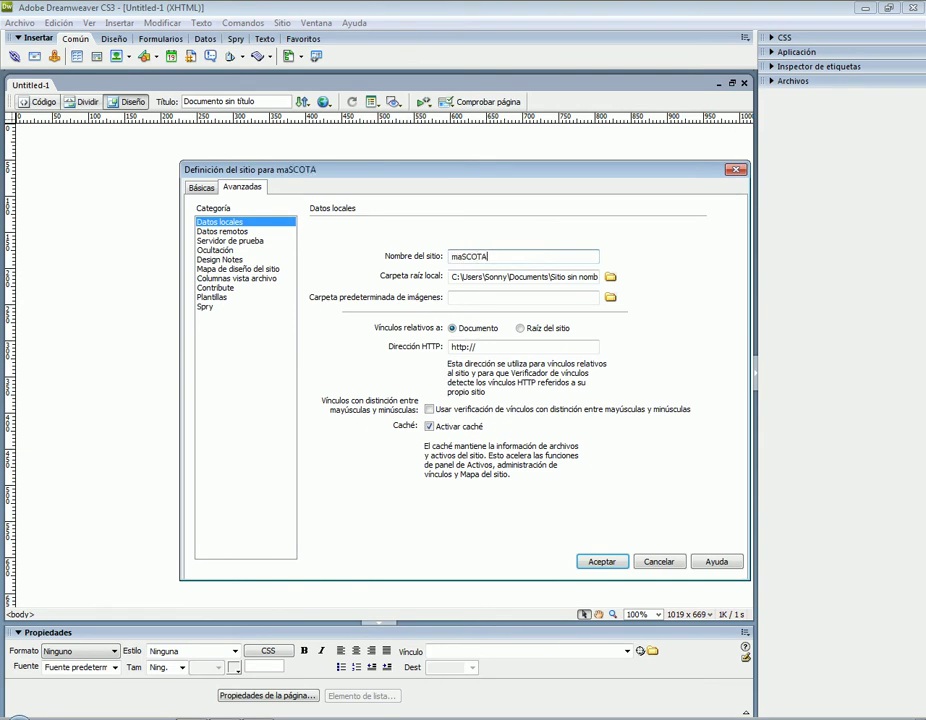
{"action": "type", "text": "S"}
{"action": "left_click", "coordinate": [462, 256]}
{"action": "key", "text": "BackSpace"}
{"action": "key", "text": "BackSpace"}
{"action": "type", "text": "MA"}
- Set the site's local root folder to D:\4to\MASCOTAS APELLIDO Y NOMBRE
{"action": "left_click", "coordinate": [611, 279]}
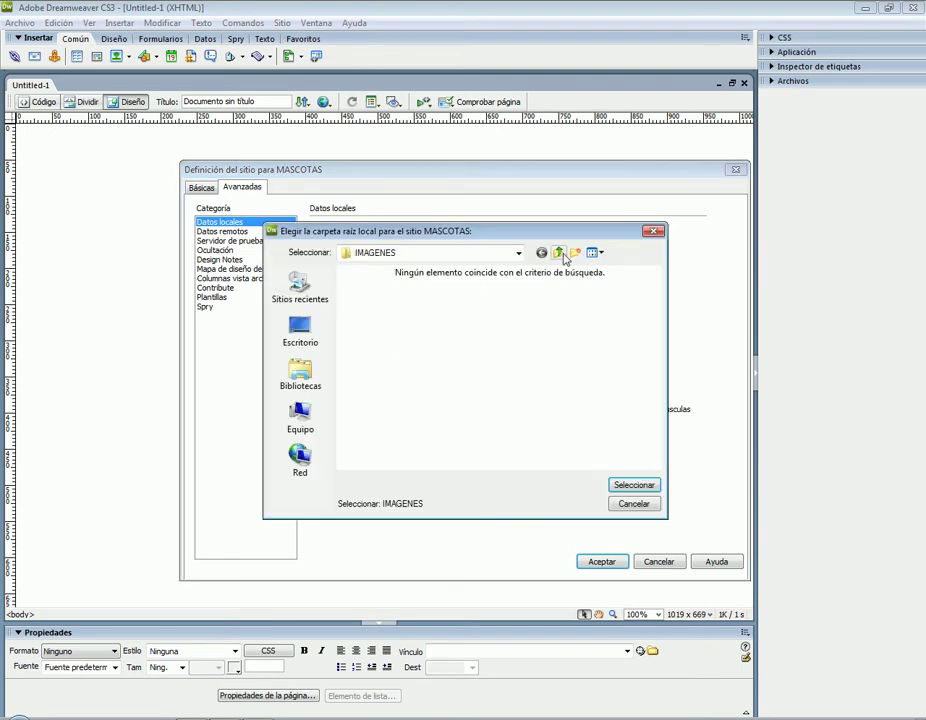
{"action": "left_click", "coordinate": [324, 410]}
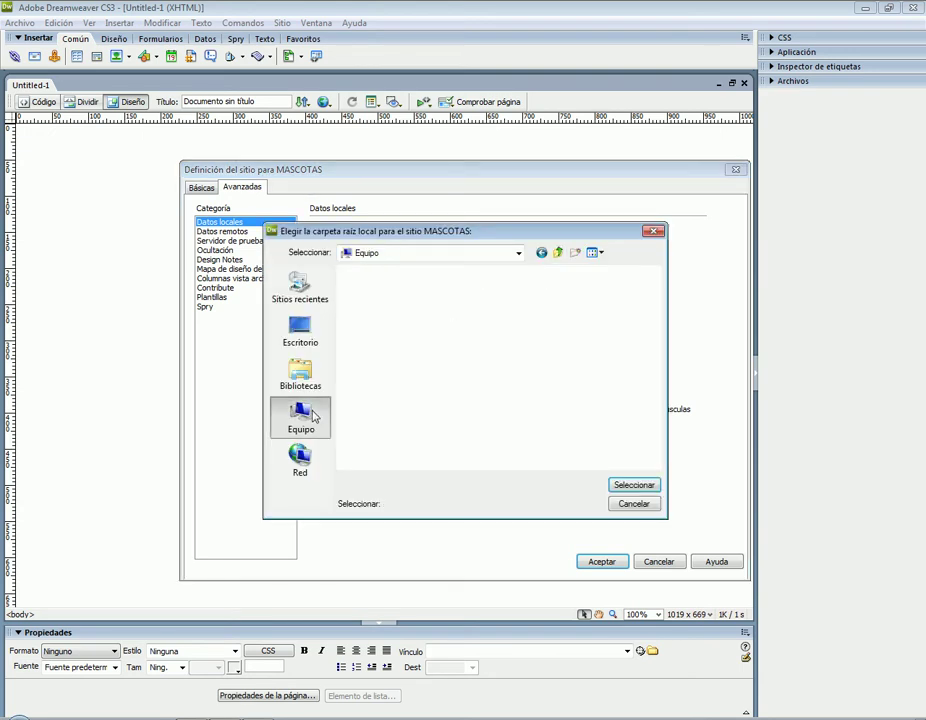
{"action": "double_click", "coordinate": [430, 340]}
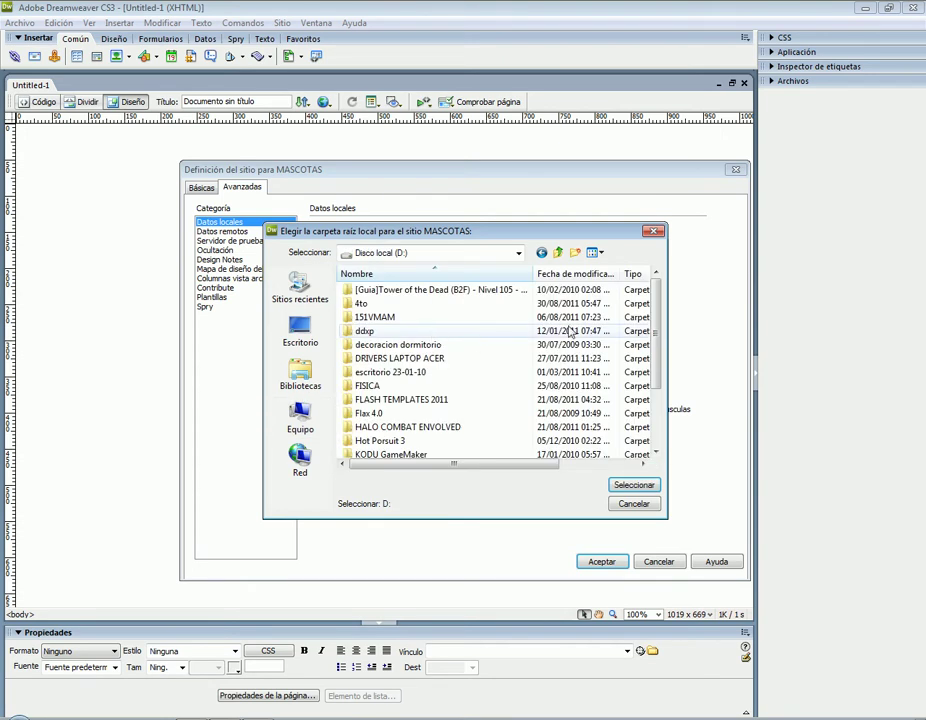
{"action": "double_click", "coordinate": [380, 303]}
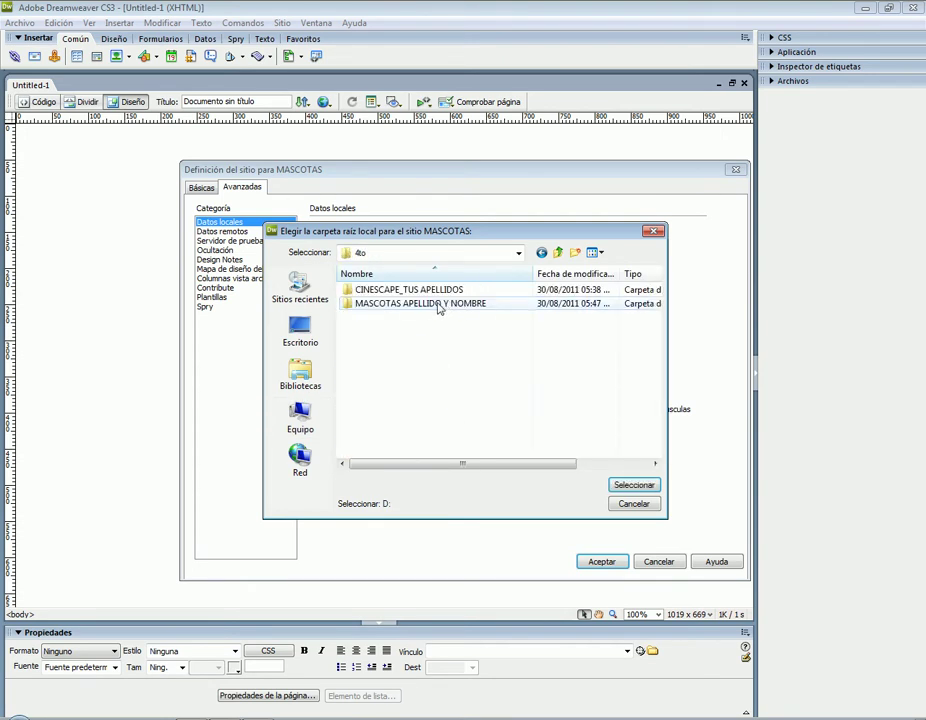
{"action": "double_click", "coordinate": [436, 305]}
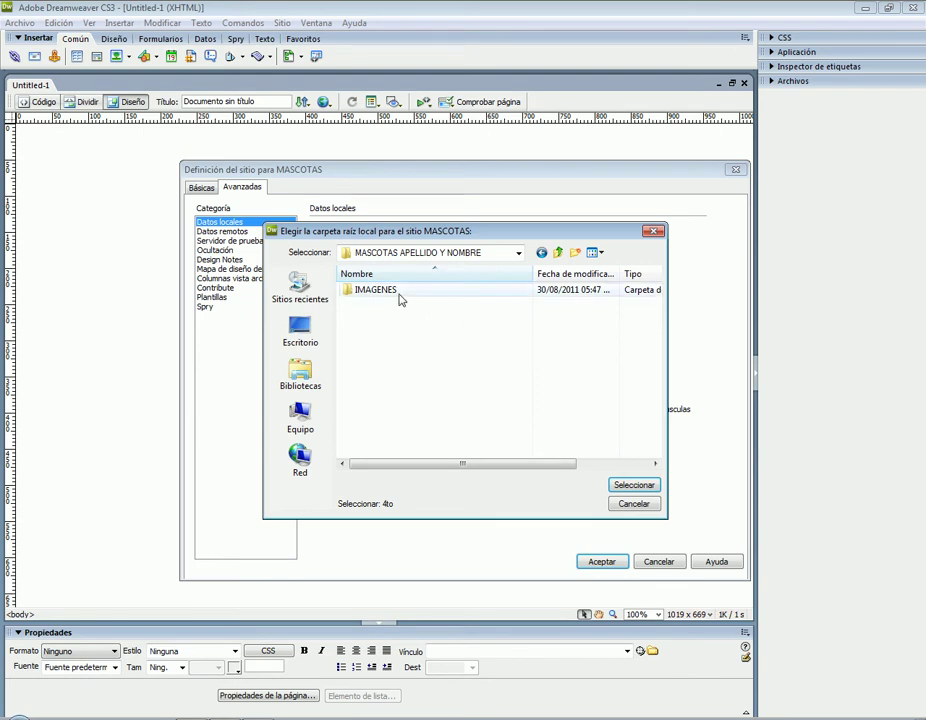
{"action": "double_click", "coordinate": [398, 292]}
{"action": "left_click", "coordinate": [626, 486]}
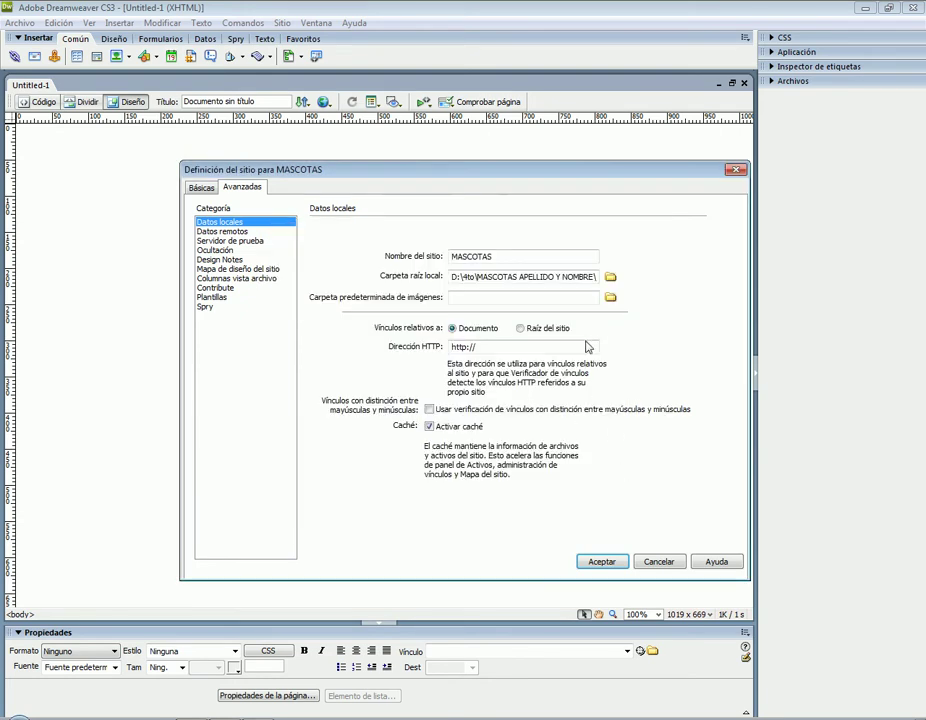
- Set the default images folder to the local root path plus IMAGENES and accept the site definition
{"action": "left_click_drag", "start_coordinate": [497, 277], "coordinate": [447, 293]}
{"action": "key", "text": "cmd+c"}
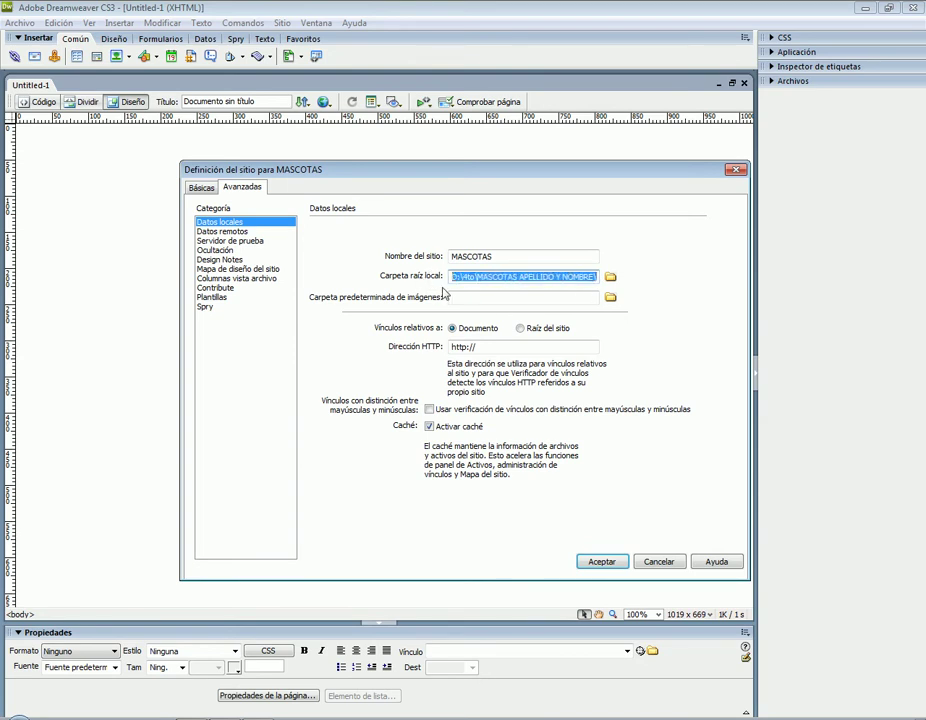
{"action": "left_click", "coordinate": [506, 296]}
{"action": "right_click", "coordinate": [506, 296]}
{"action": "left_click", "coordinate": [556, 358]}
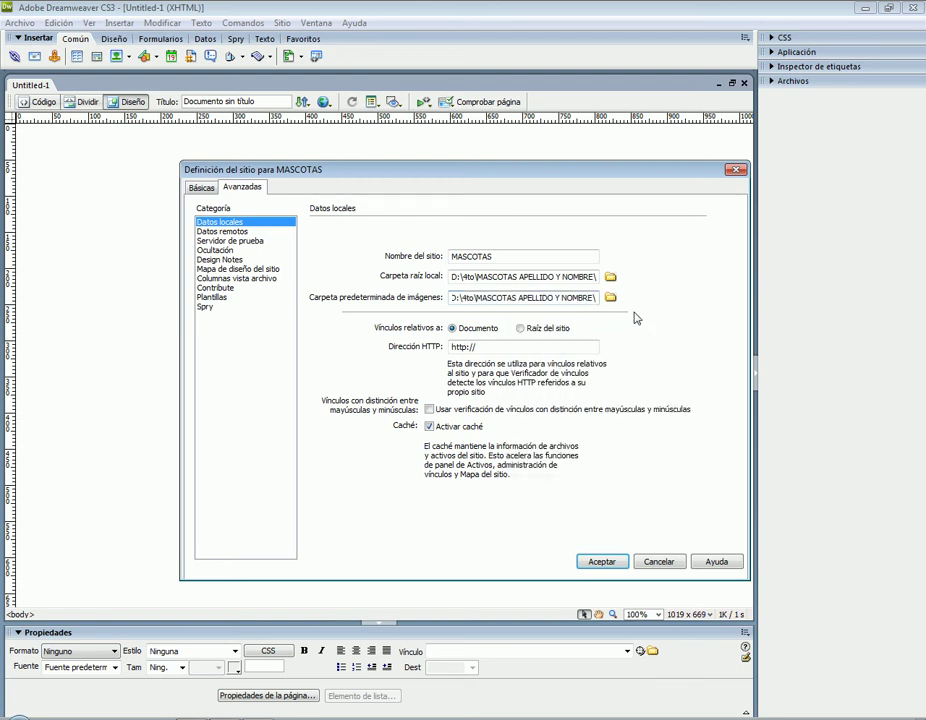
{"action": "type", "text": "IMAGENES"}
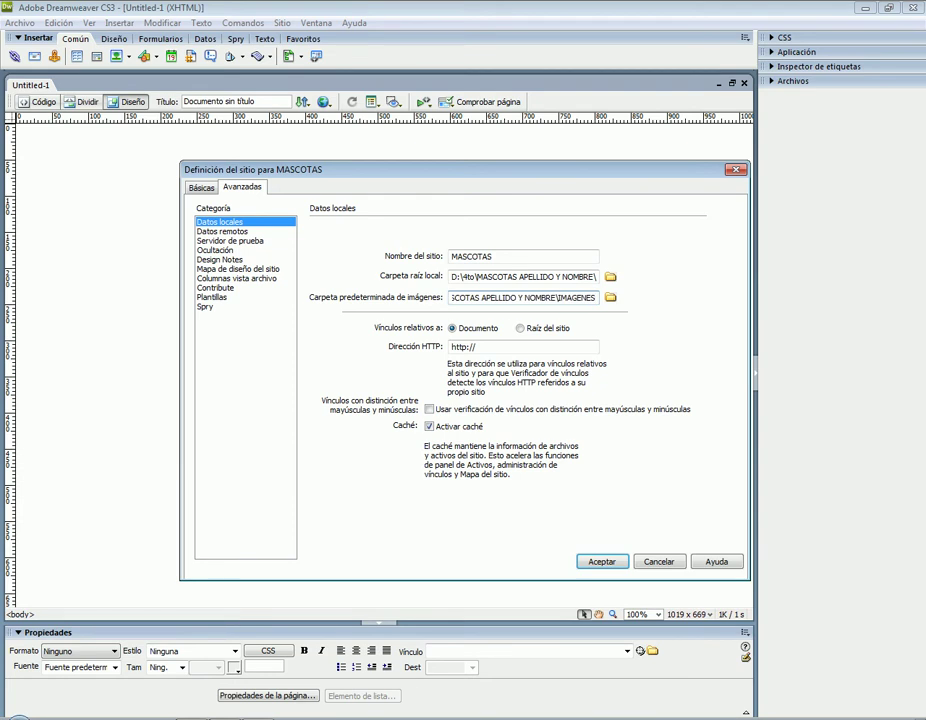
{"action": "left_click", "coordinate": [612, 561]}
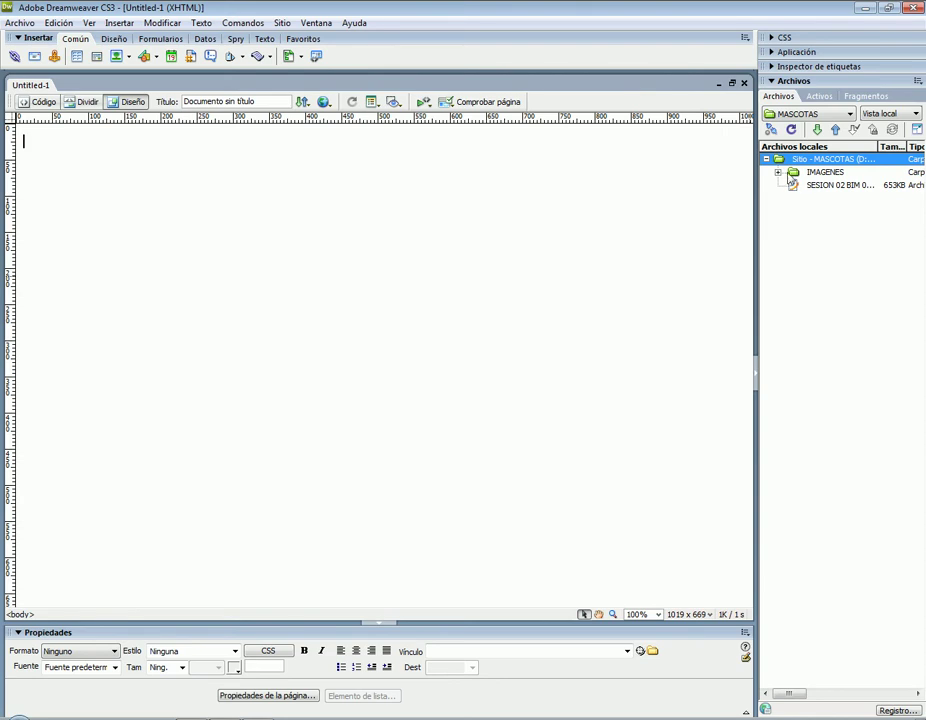
- Expand the site's IMAGENES folder and open SESION 02 BIM 03 4TO SEC.pdf to read instructions 4 to 9
{"action": "left_click", "coordinate": [778, 172]}
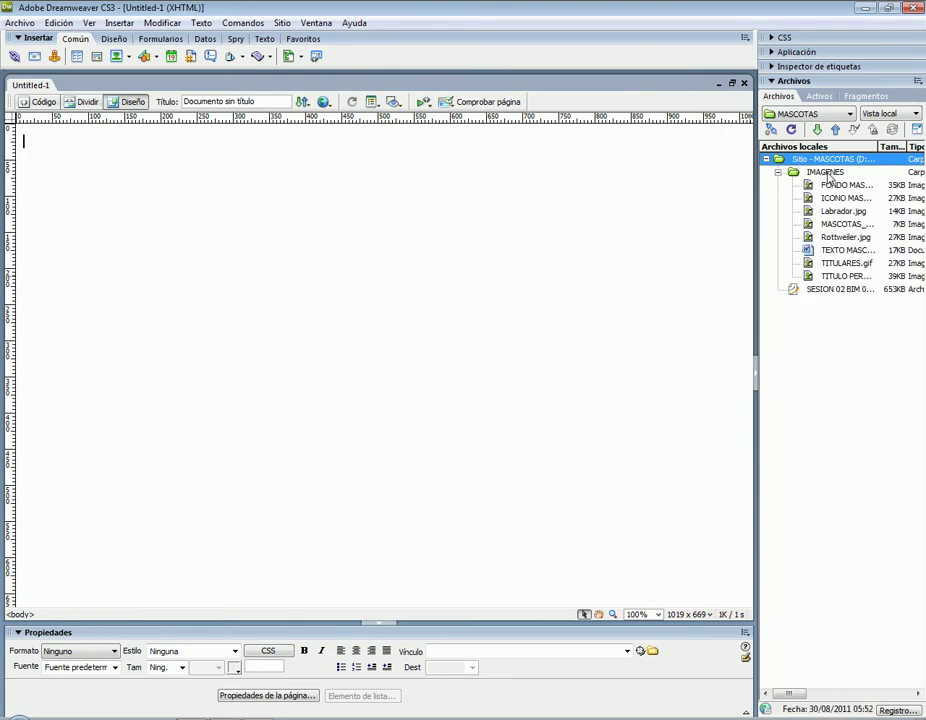
{"action": "left_click", "coordinate": [826, 290]}
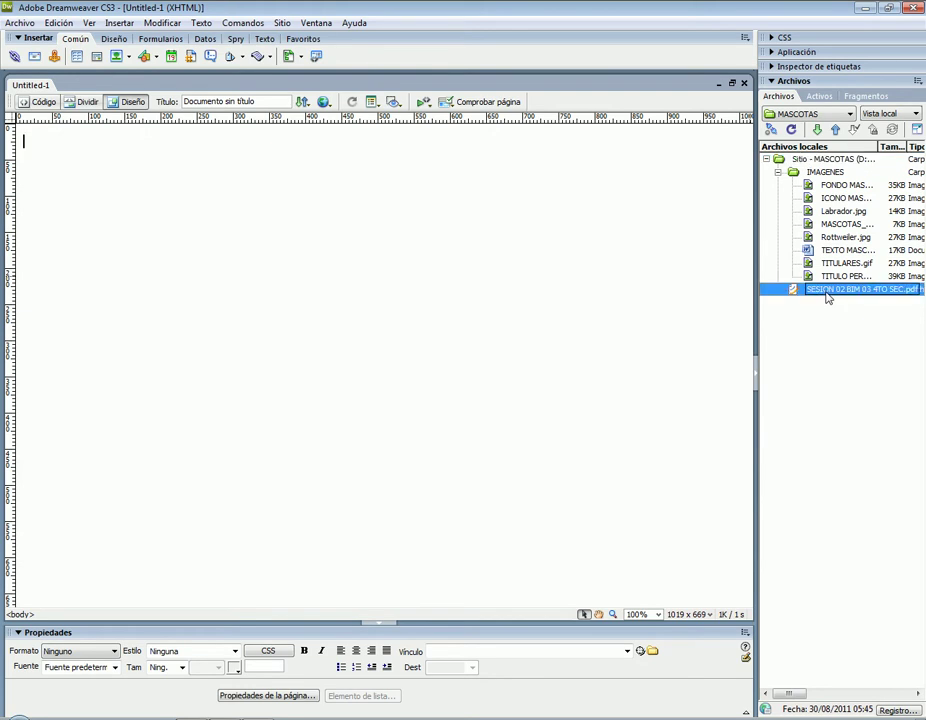
{"action": "double_click", "coordinate": [826, 290]}
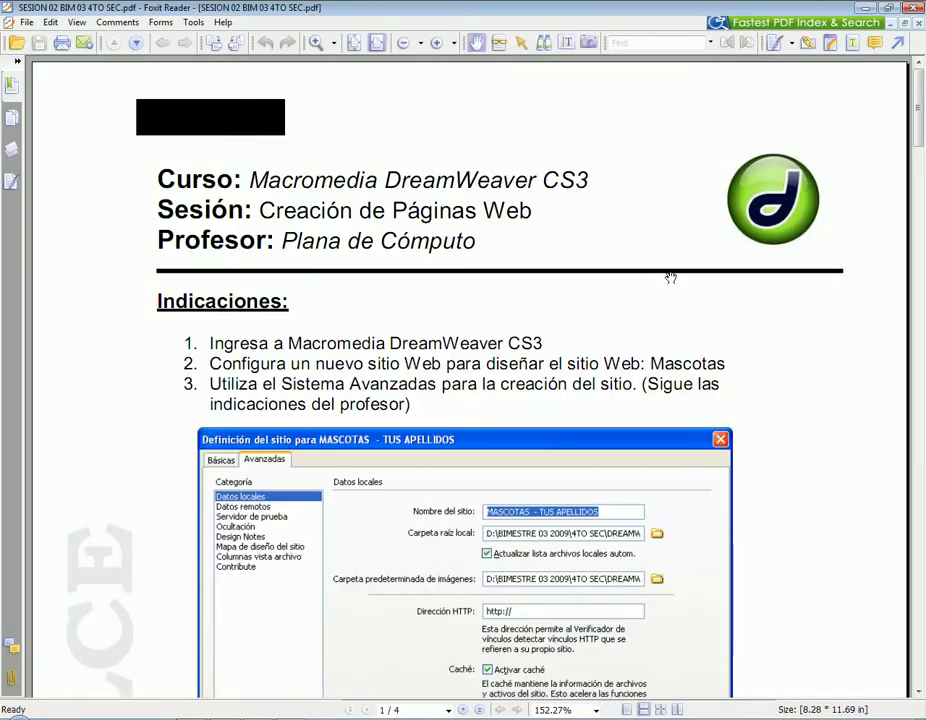
{"action": "scroll", "coordinate": [662, 274], "scroll_direction": "down", "scroll_amount": 3}
{"action": "scroll", "coordinate": [662, 274], "scroll_direction": "down", "scroll_amount": 6}
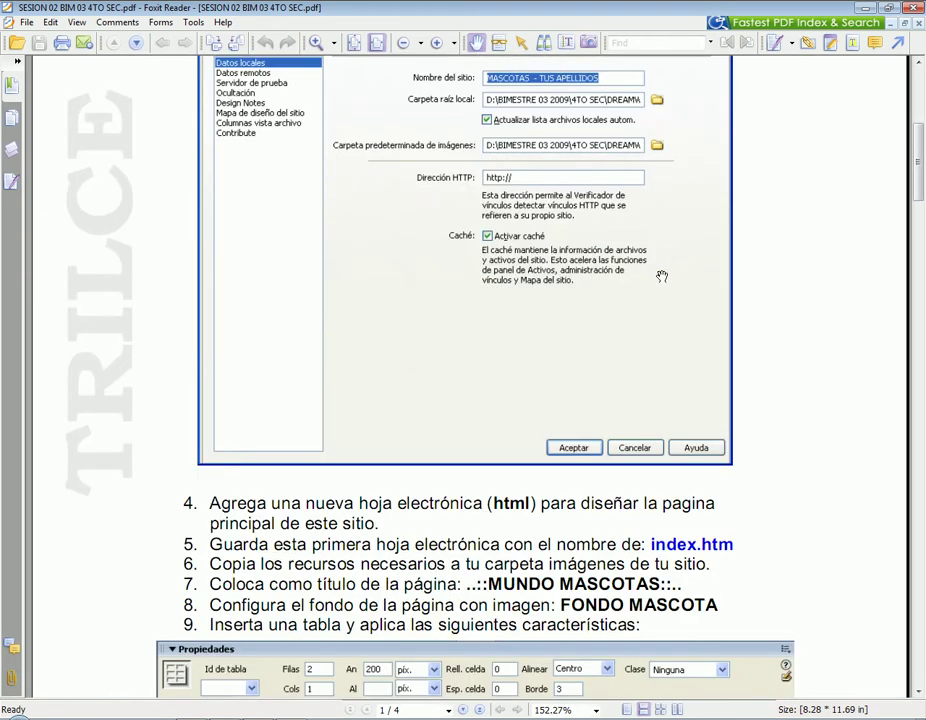
{"action": "scroll", "coordinate": [662, 279], "scroll_direction": "down", "scroll_amount": 1}
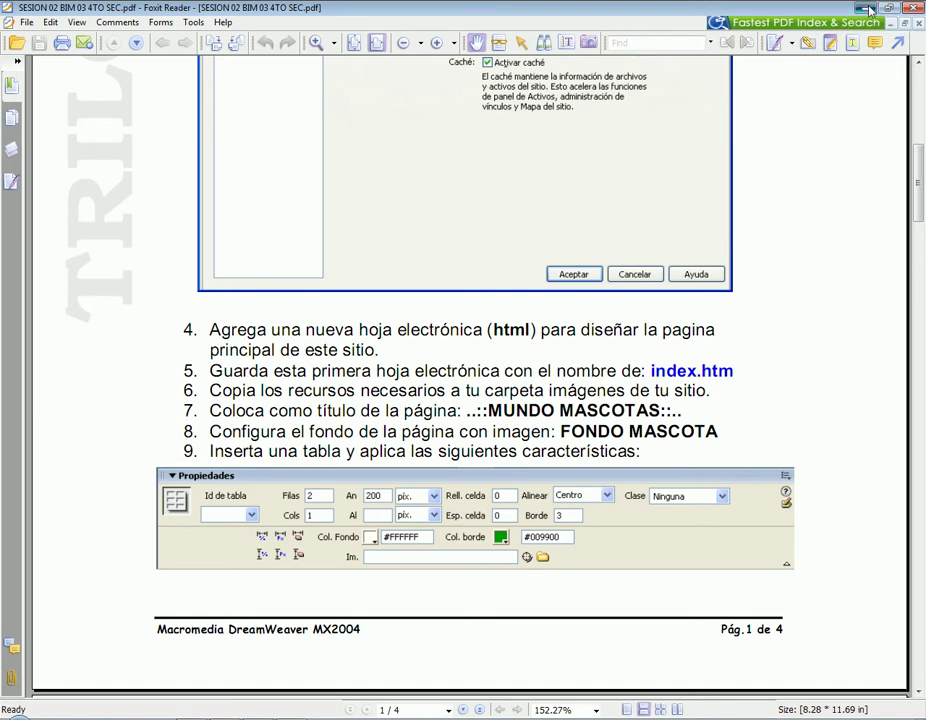
- Return to Dreamweaver and save the blank page as INDEX in the site's root folder
{"action": "key", "text": "alt+Tab"}
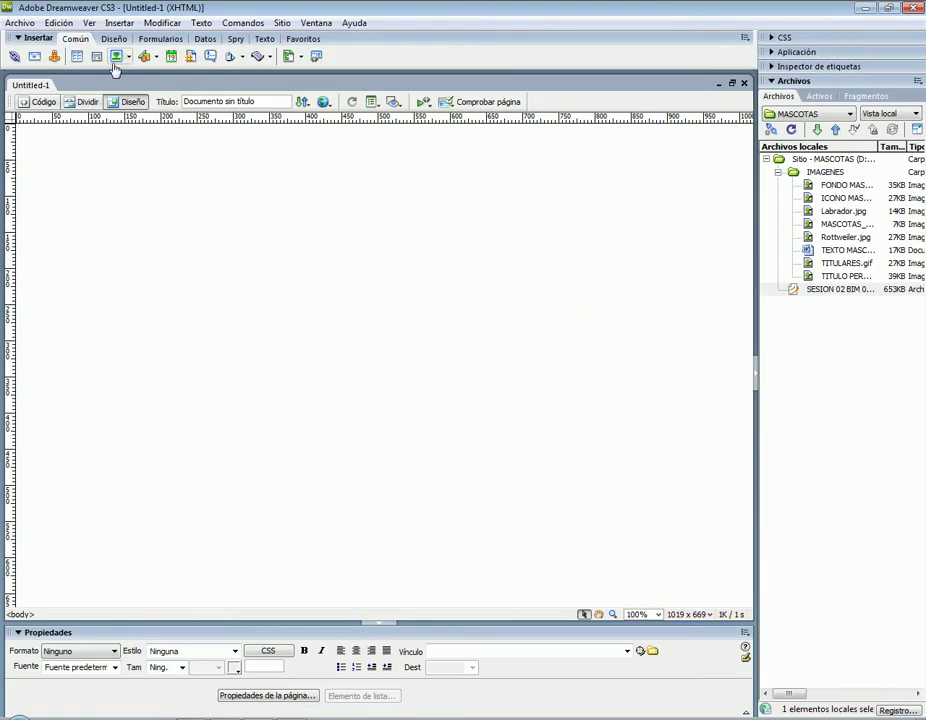
{"action": "left_click", "coordinate": [19, 22]}
{"action": "left_click", "coordinate": [98, 174]}
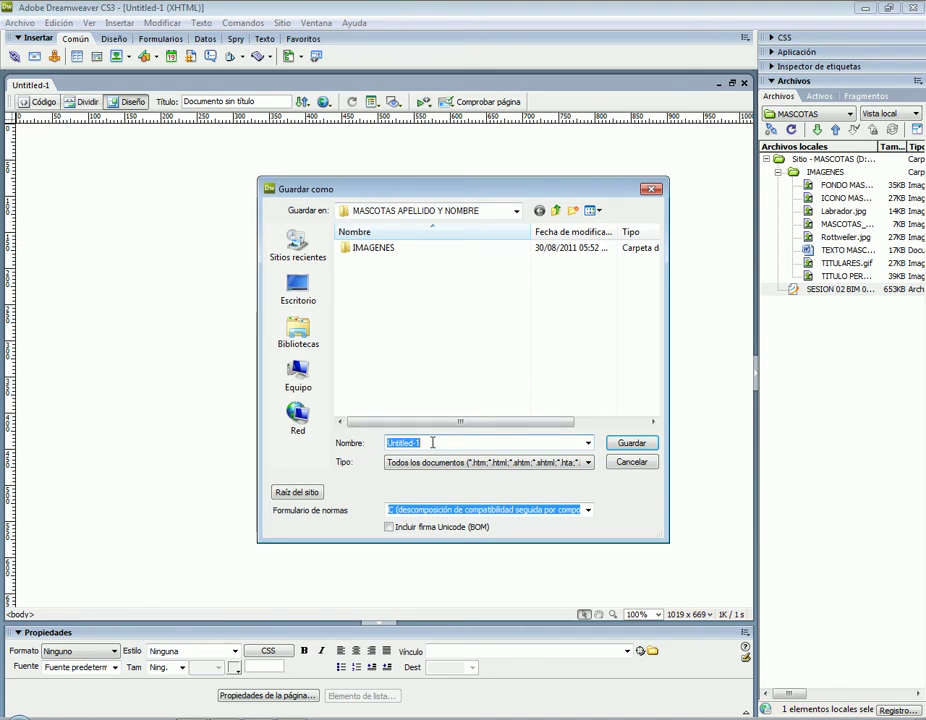
{"action": "type", "text": "INDE"}
{"action": "key", "text": "Return"}
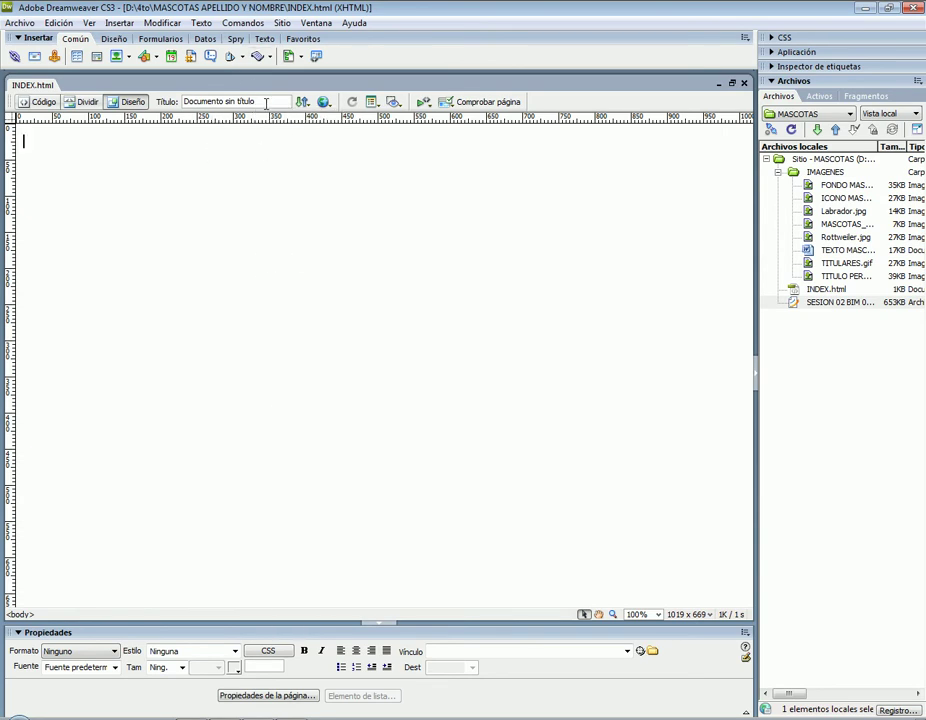
- Replace the page title with ::MUNDO MASCOTAS::
{"action": "left_click_drag", "start_coordinate": [265, 101], "coordinate": [166, 101]}
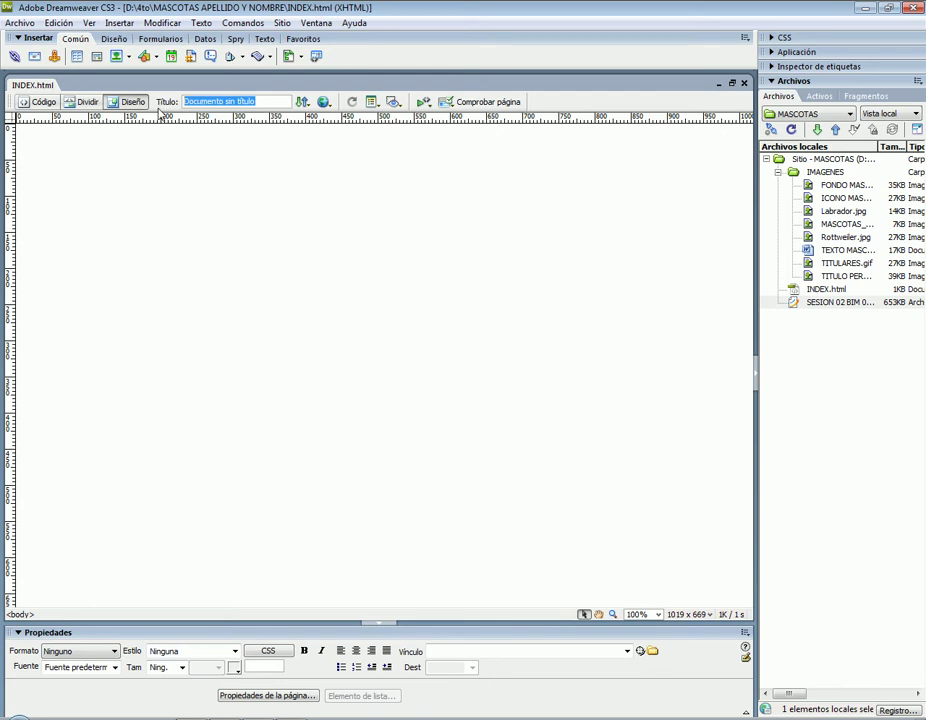
{"action": "key", "text": "BackSpace"}
{"action": "type", "text": "::MUNDO MASCOTAS::"}
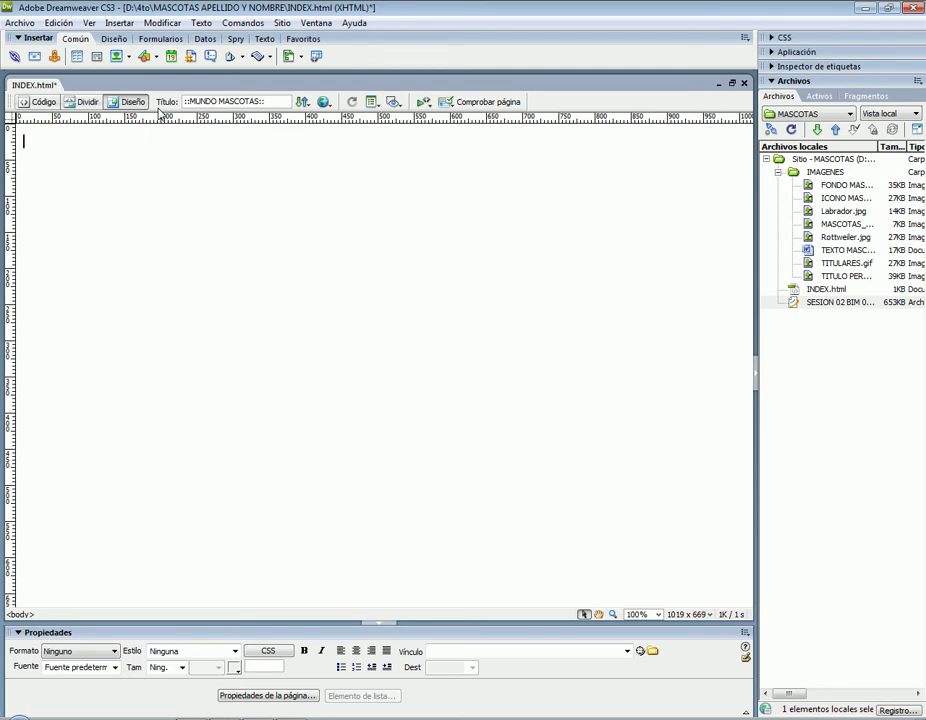
- Check instruction 8 in the PDF, return to Dreamweaver and set the page's background image to IMAGENES/FONDO MASCOTA.jpg
{"action": "left_click", "coordinate": [392, 579]}
{"action": "key", "text": "alt+Tab"}
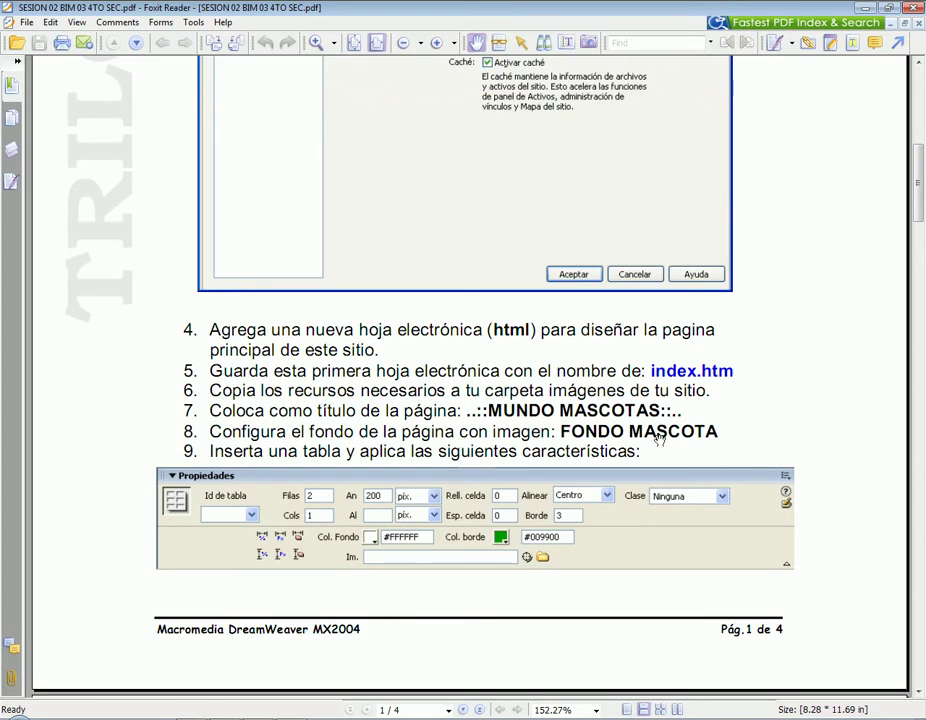
{"action": "key", "text": "alt+Tab"}
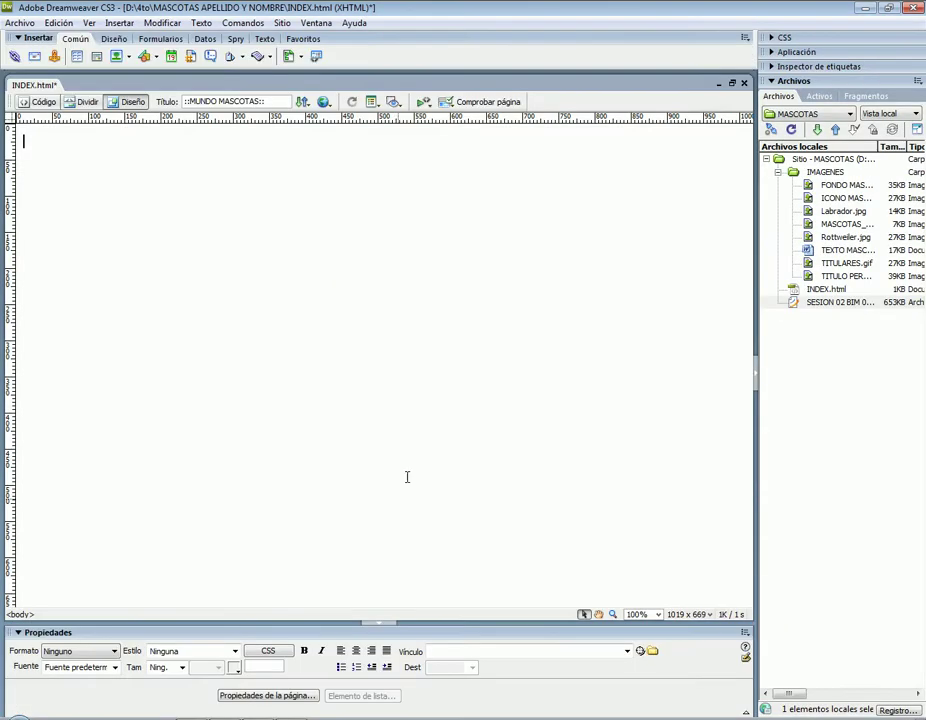
{"action": "right_click", "coordinate": [376, 212]}
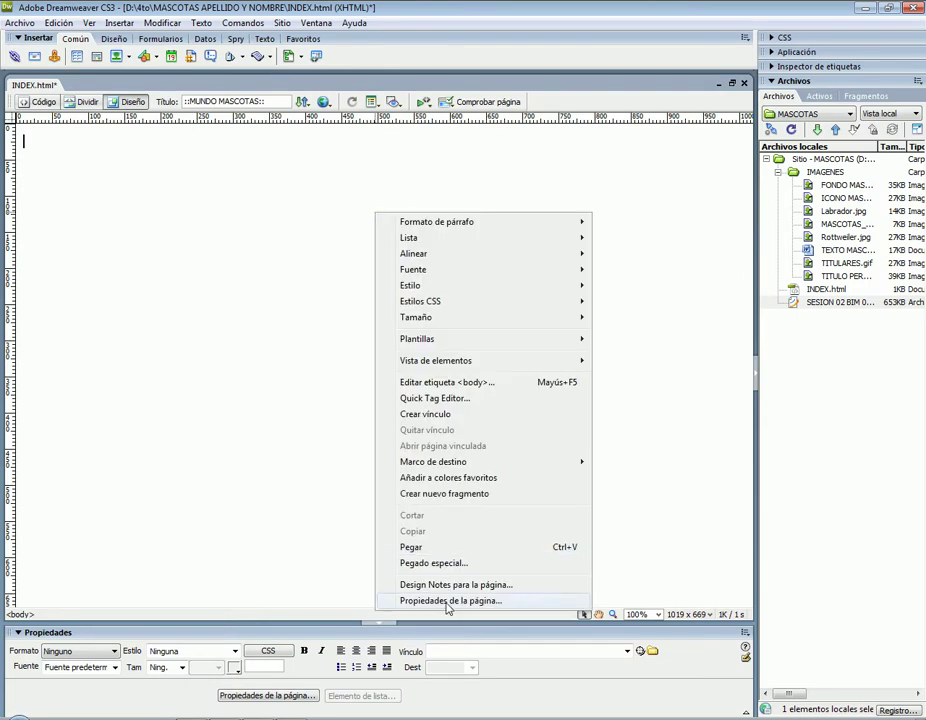
{"action": "left_click", "coordinate": [449, 600]}
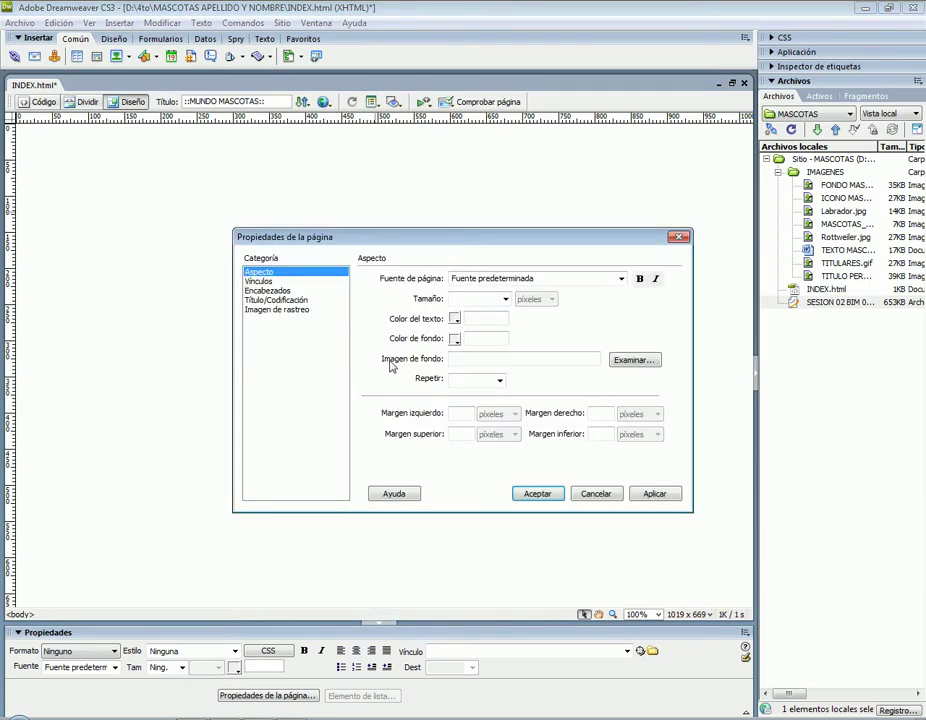
{"action": "left_click", "coordinate": [630, 360]}
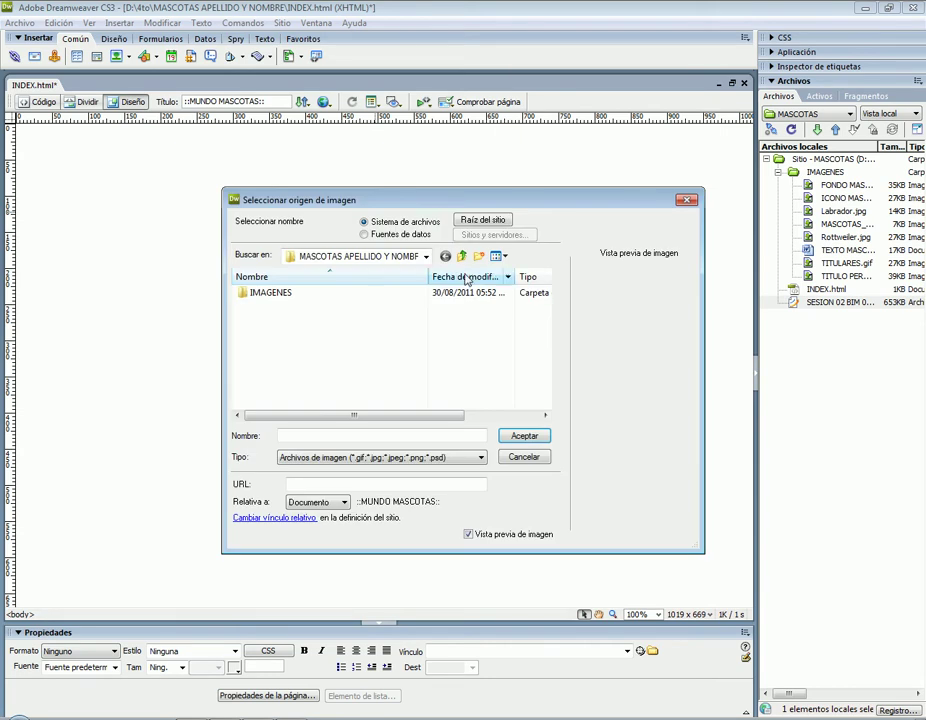
{"action": "double_click", "coordinate": [296, 294]}
{"action": "left_click", "coordinate": [270, 311]}
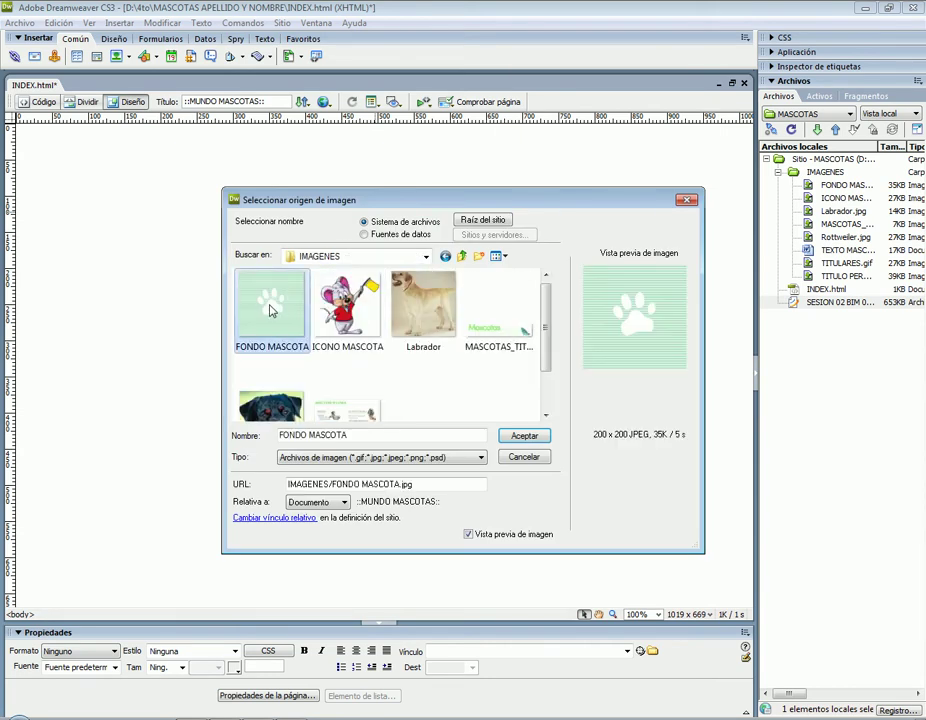
{"action": "left_click", "coordinate": [524, 436]}
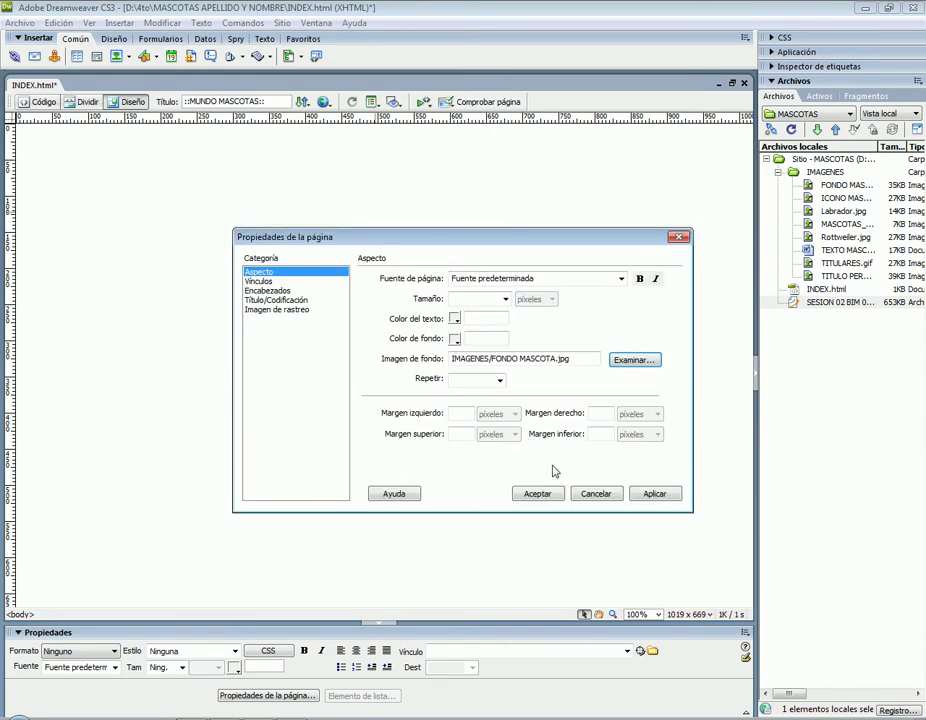
{"action": "left_click", "coordinate": [462, 413]}
{"action": "left_click", "coordinate": [537, 494]}
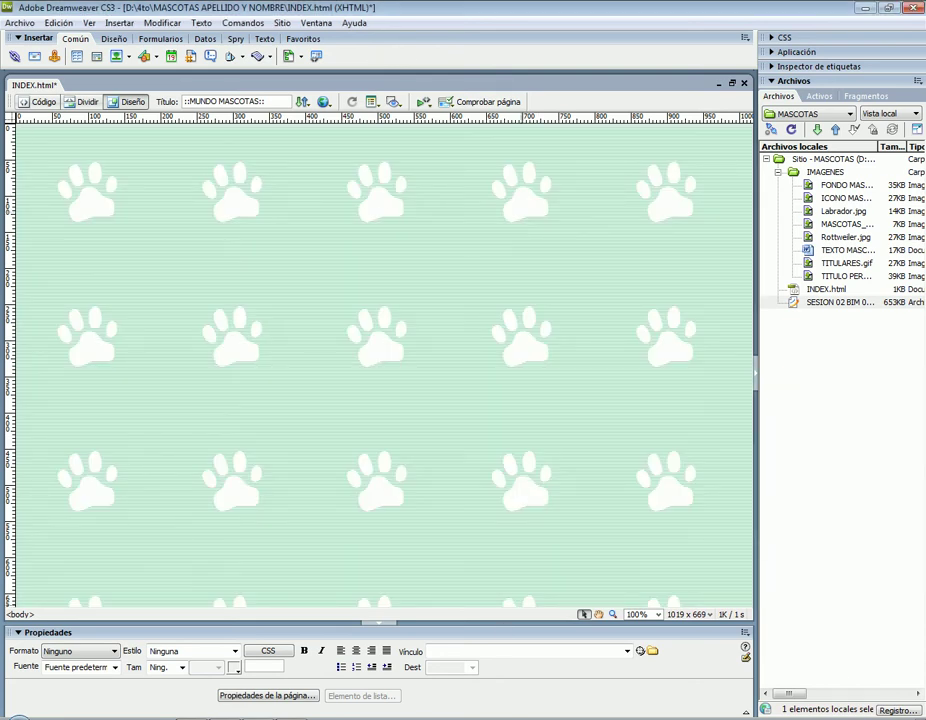
- Switch to the PDF in Foxit Reader and examine the table properties given under instruction 9
{"action": "key", "text": "alt+Tab"}
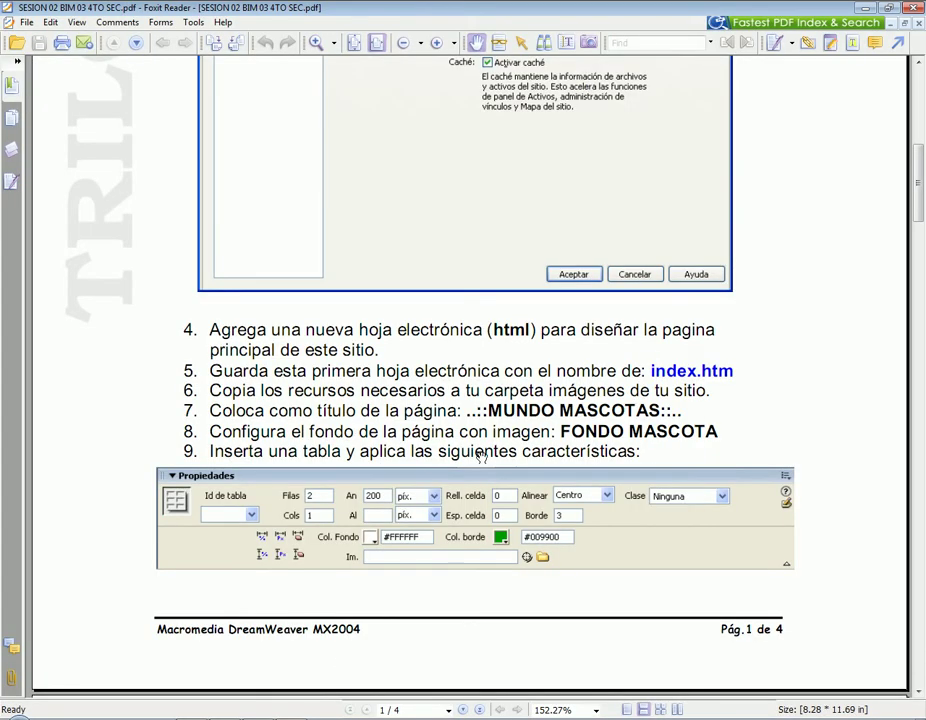
{"action": "scroll", "coordinate": [478, 455], "scroll_direction": "down", "scroll_amount": 1}
{"action": "scroll", "coordinate": [474, 453], "scroll_direction": "down", "scroll_amount": 1}
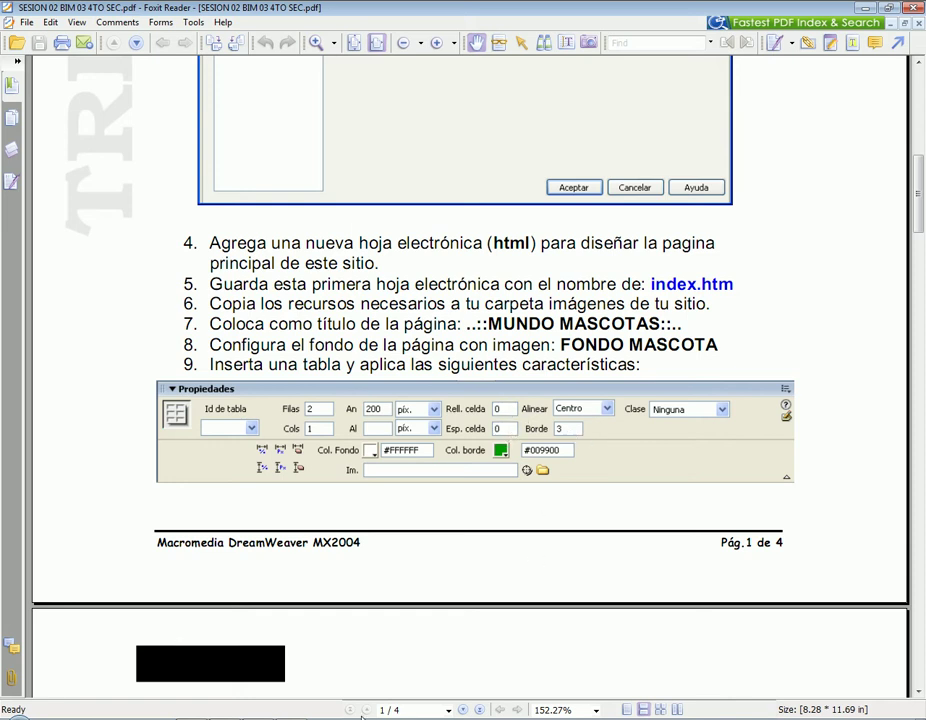
- Return to Dreamweaver and insert a 200-pixel-wide table with 2 rows, 1 column, border 3, cell padding 0 and cell spacing 0, rechecking instruction 9 in the PDF
{"action": "key", "text": "alt+Tab"}
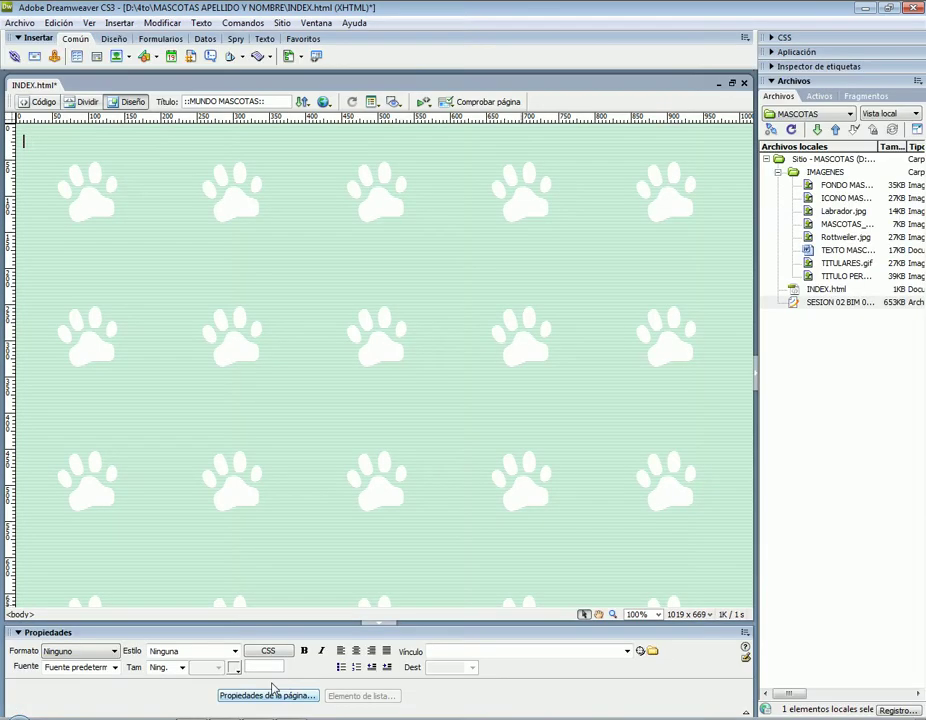
{"action": "left_click", "coordinate": [77, 57]}
{"action": "left_click", "coordinate": [599, 231]}
{"action": "left_click", "coordinate": [119, 23]}
{"action": "left_click", "coordinate": [165, 107]}
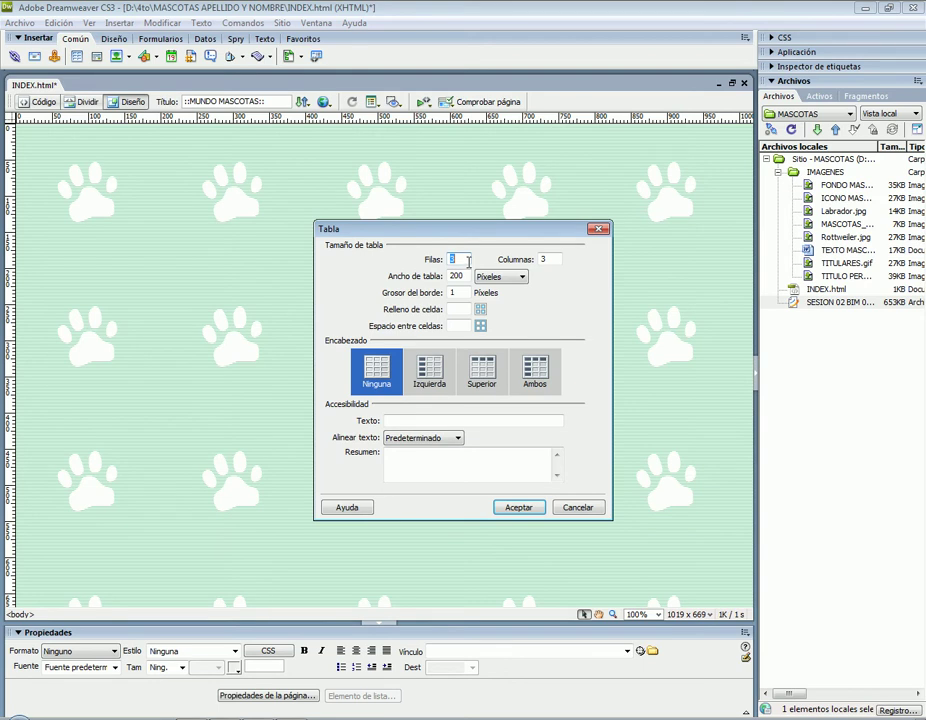
{"action": "key", "text": "alt+Tab"}
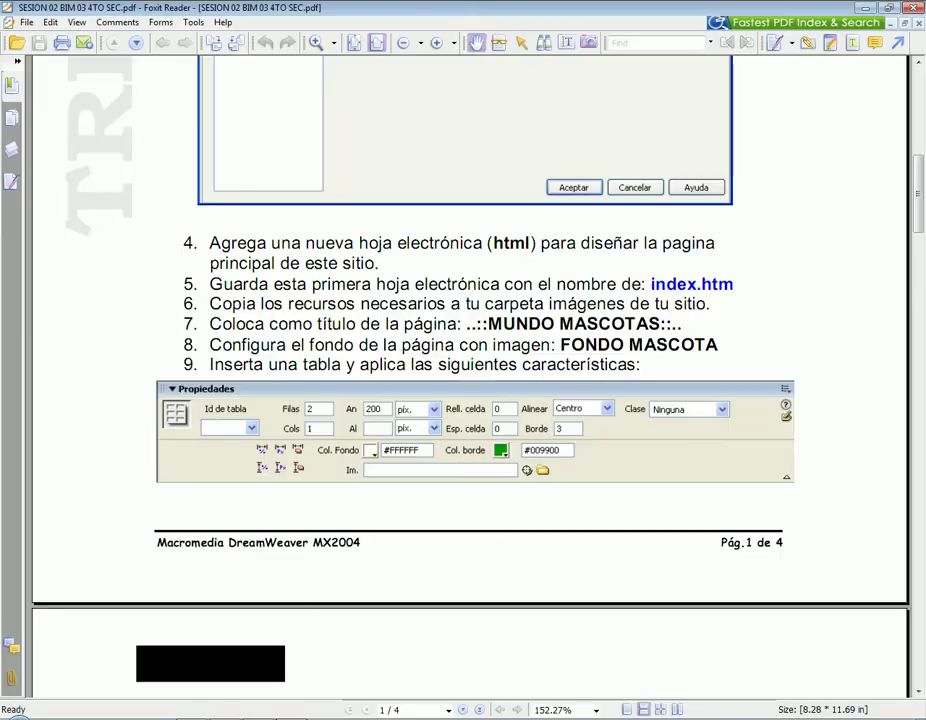
{"action": "key", "text": "alt+Tab"}
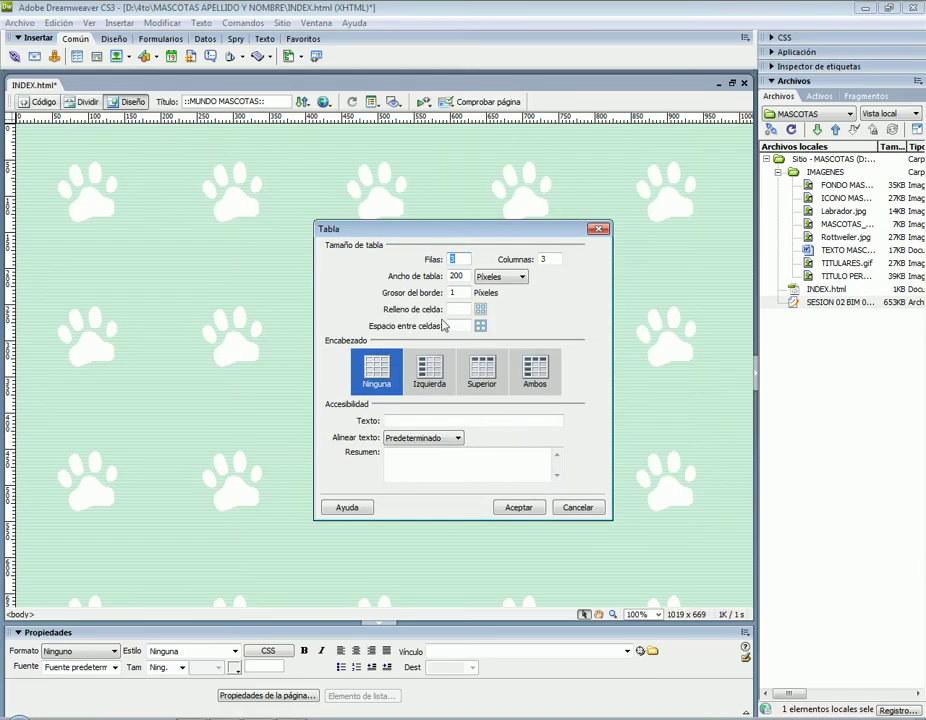
{"action": "type", "text": "2"}
{"action": "type", "text": "1"}
{"action": "left_click", "coordinate": [465, 294]}
{"action": "type", "text": "3"}
{"action": "left_click", "coordinate": [462, 309]}
{"action": "type", "text": "0"}
{"action": "left_click", "coordinate": [519, 509]}
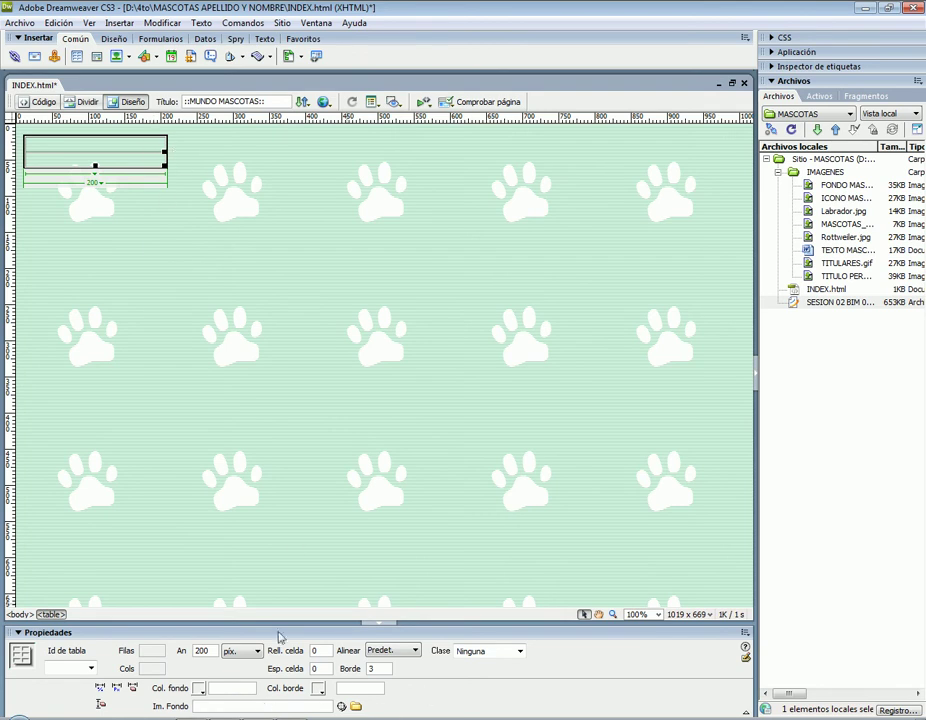
- Center the table on the page and set its background color to #FFFFFF and its border color to #00CC00
{"action": "left_click", "coordinate": [412, 651]}
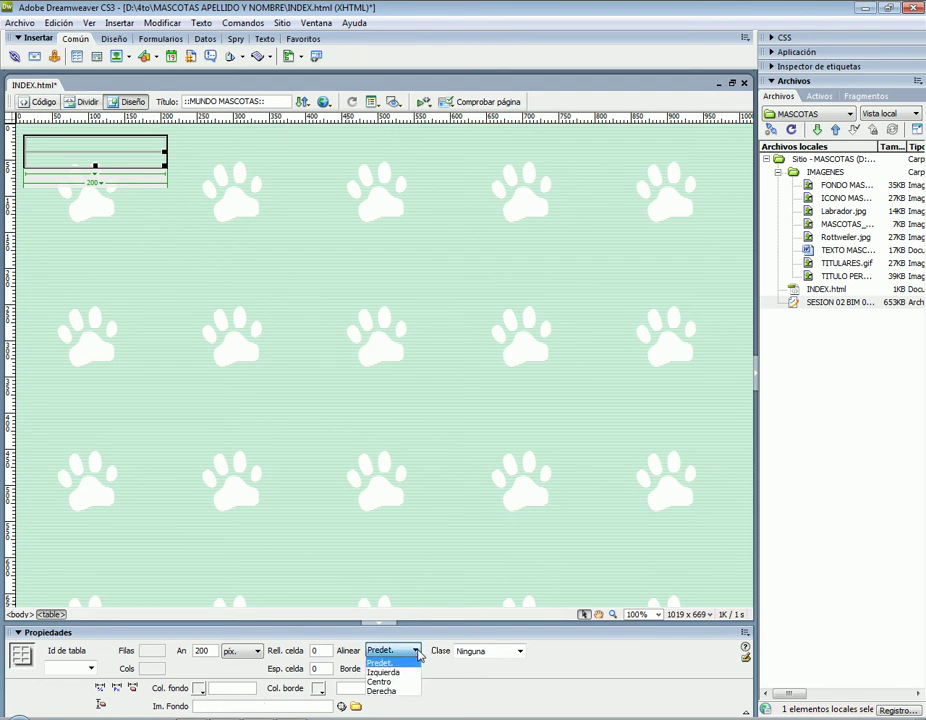
{"action": "left_click", "coordinate": [406, 682]}
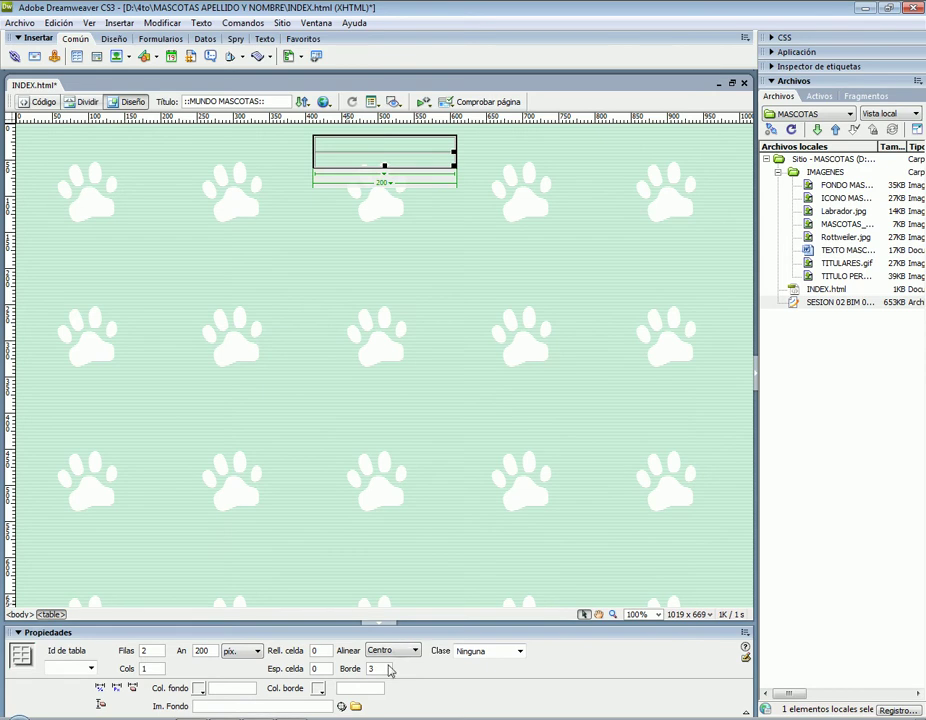
{"action": "left_click", "coordinate": [319, 691]}
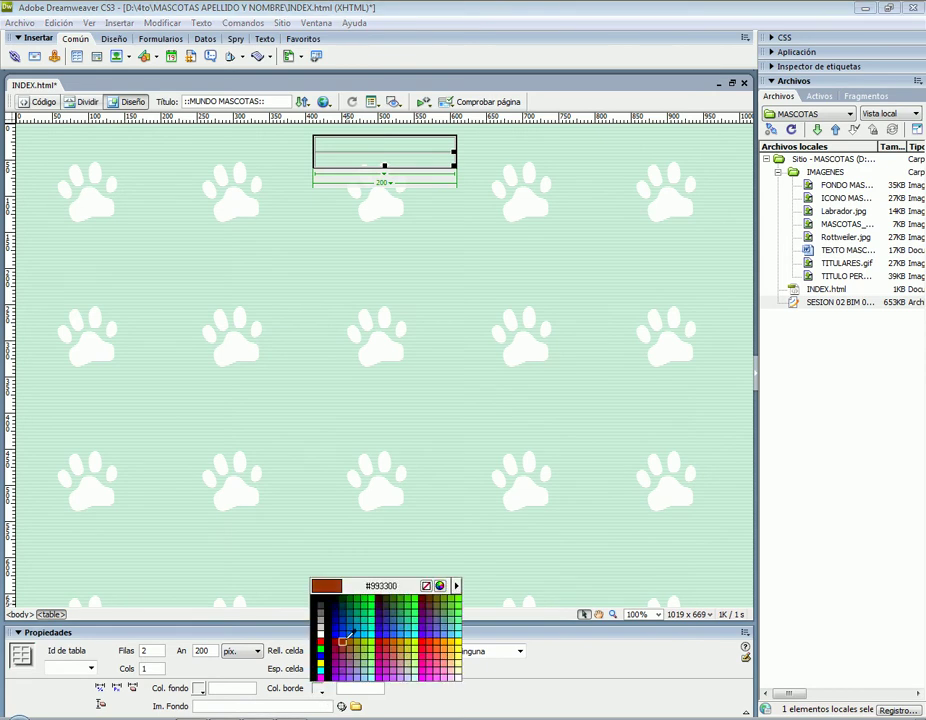
{"action": "left_click", "coordinate": [372, 594]}
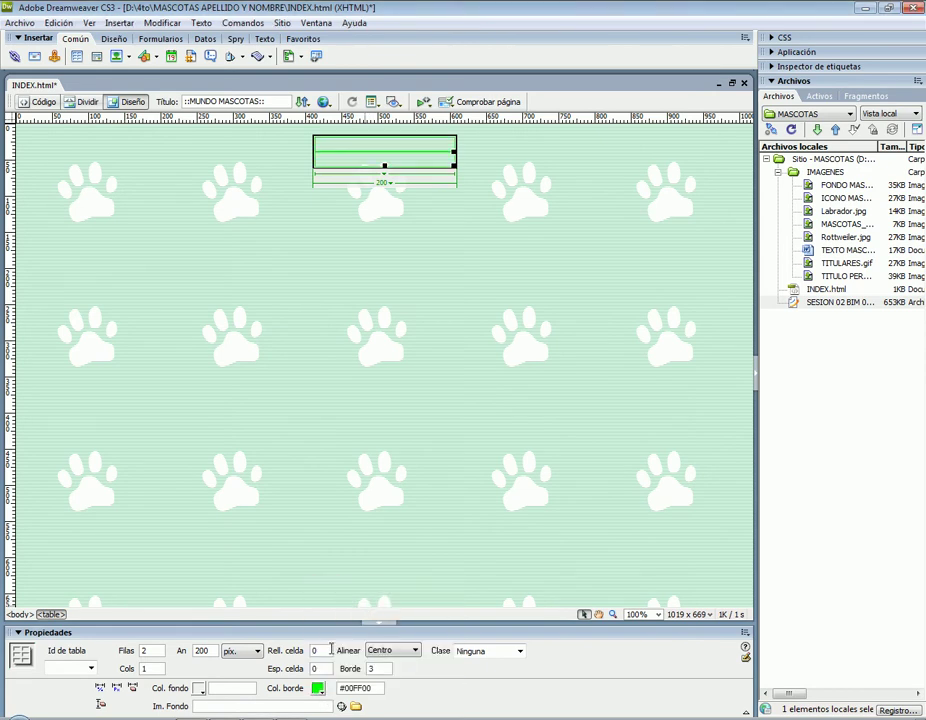
{"action": "left_click", "coordinate": [203, 690]}
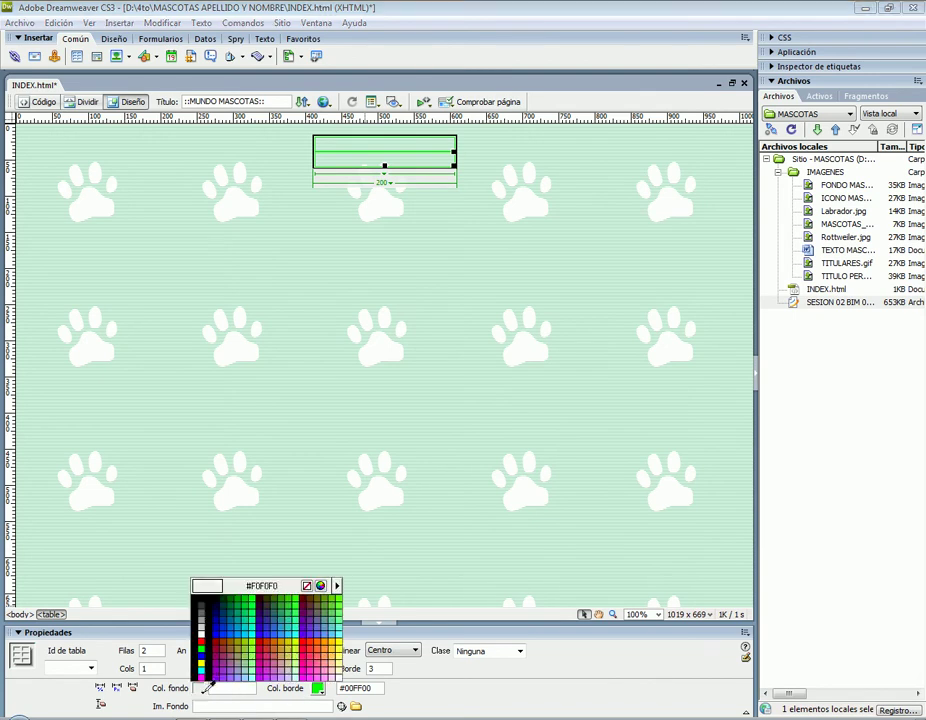
{"action": "left_click", "coordinate": [203, 632]}
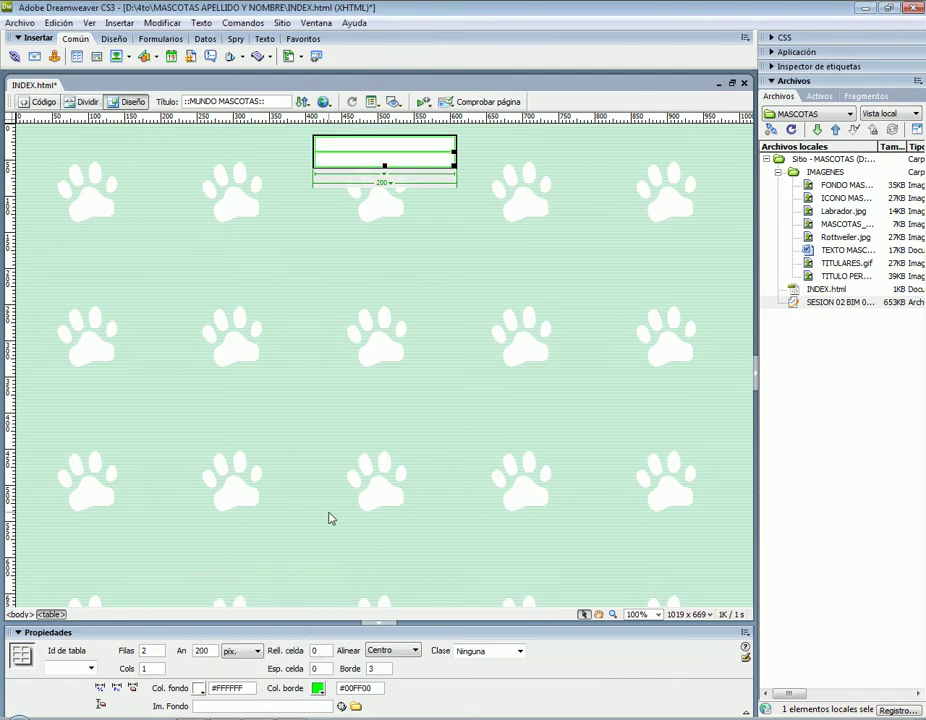
{"action": "left_click", "coordinate": [318, 689]}
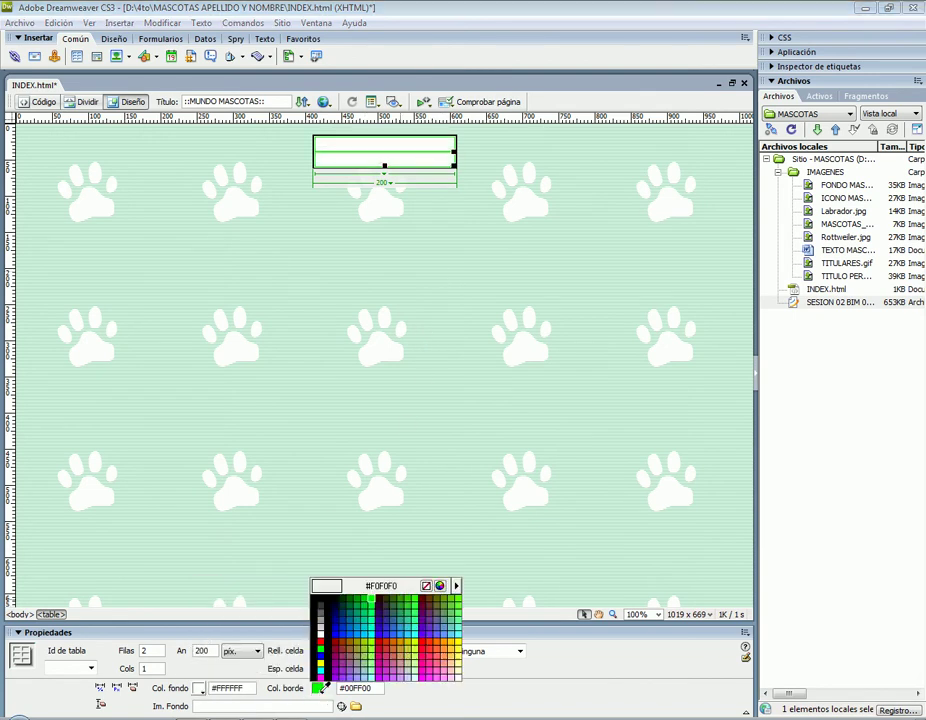
{"action": "left_click", "coordinate": [362, 600]}
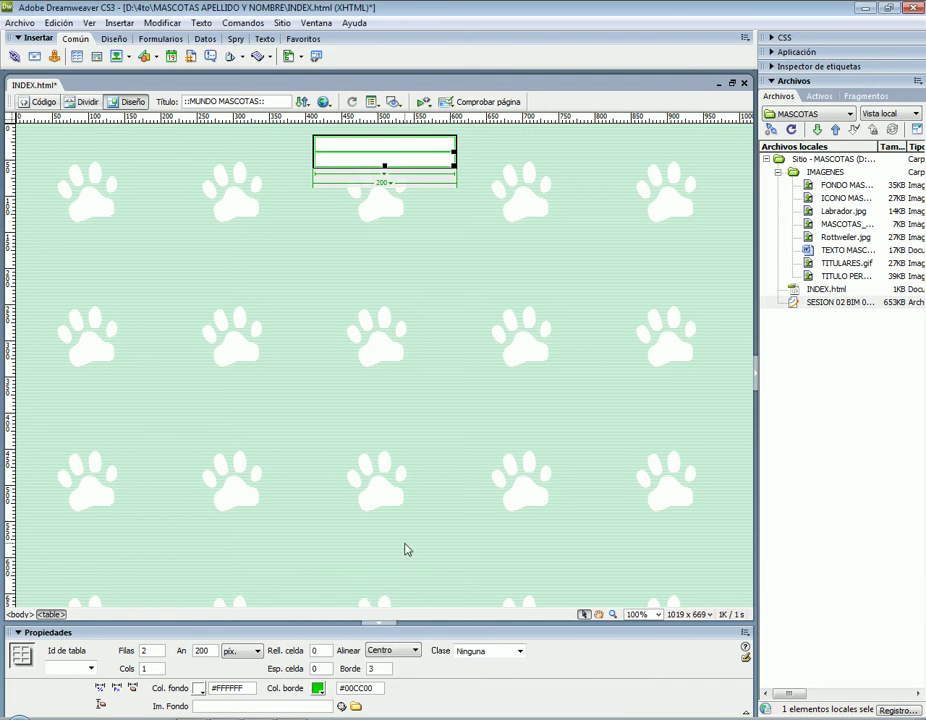
{"action": "left_click", "coordinate": [424, 388]}
{"action": "left_click", "coordinate": [418, 164]}
- Check instructions 10 and 11 in the PDF, return to Dreamweaver and insert MASCOTAS_TITULO.gif in the table's first row
{"action": "key", "text": "alt+Tab"}
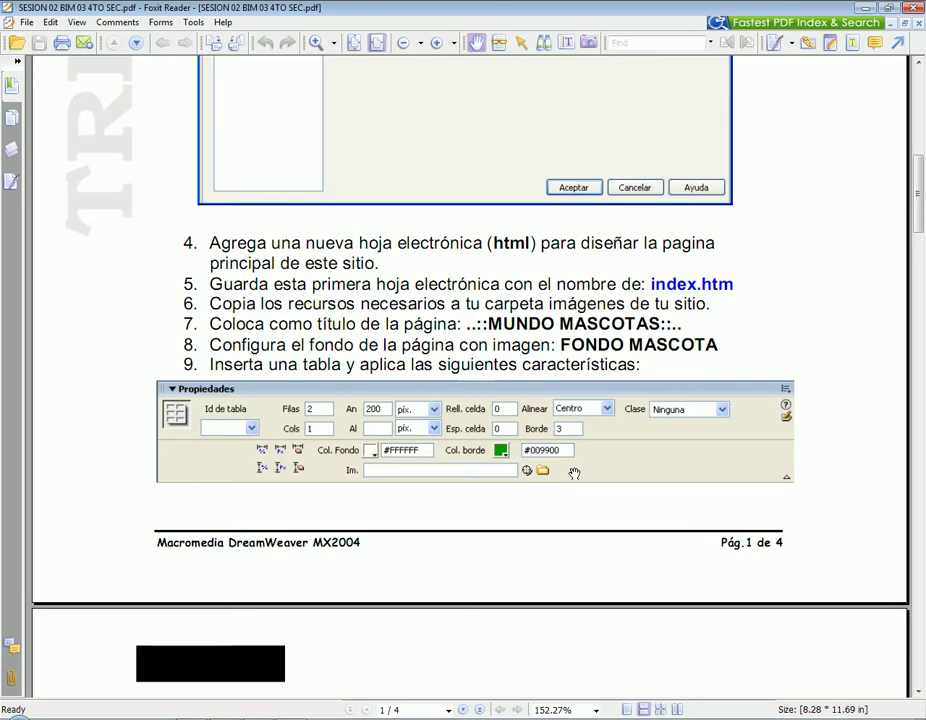
{"action": "scroll", "coordinate": [574, 473], "scroll_direction": "down", "scroll_amount": 10}
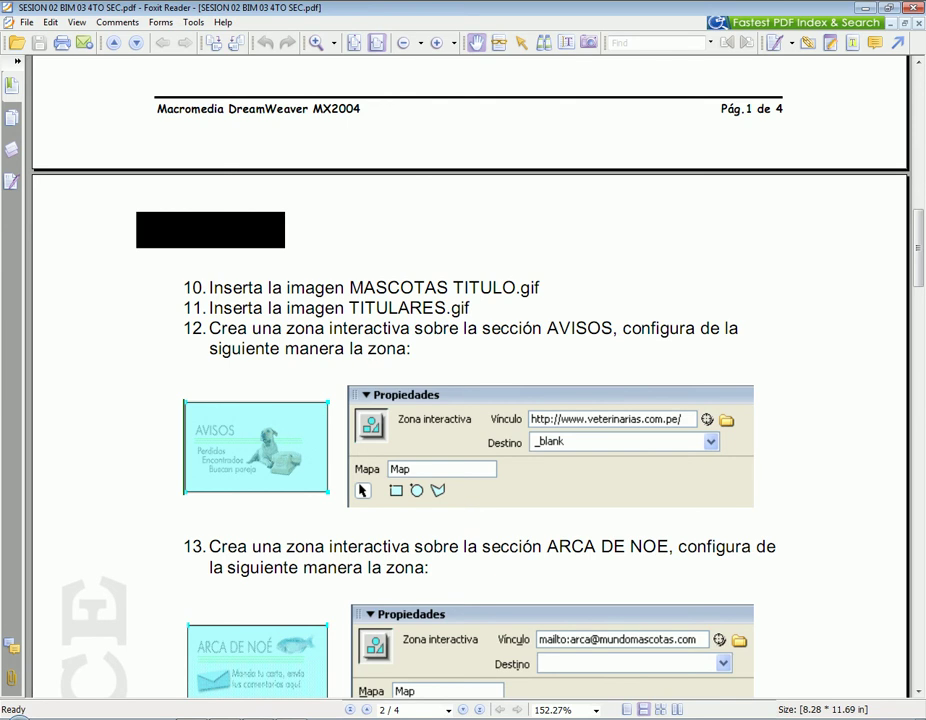
{"action": "left_click", "coordinate": [289, 703]}
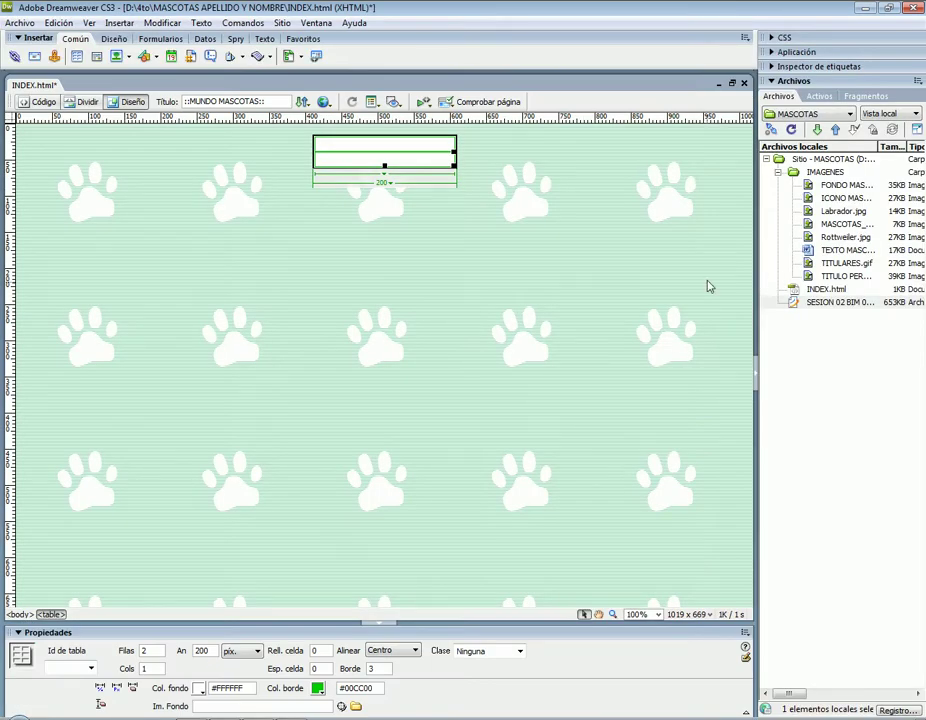
{"action": "left_click", "coordinate": [730, 303]}
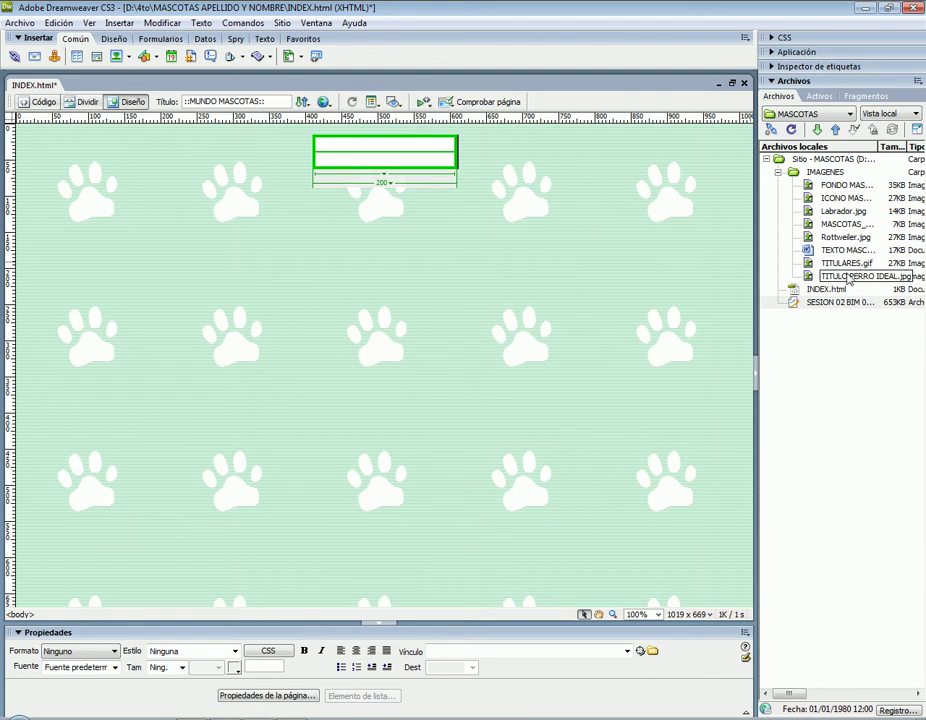
{"action": "left_click_drag", "start_coordinate": [806, 233], "coordinate": [745, 360]}
{"action": "key", "text": "alt+Tab"}
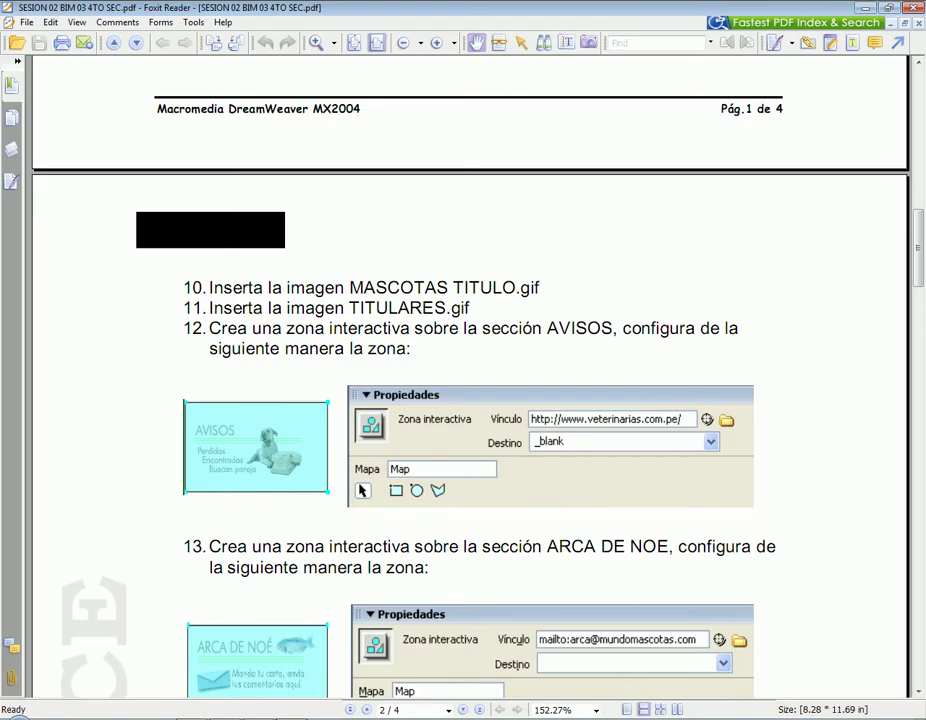
{"action": "key", "text": "alt+Tab"}
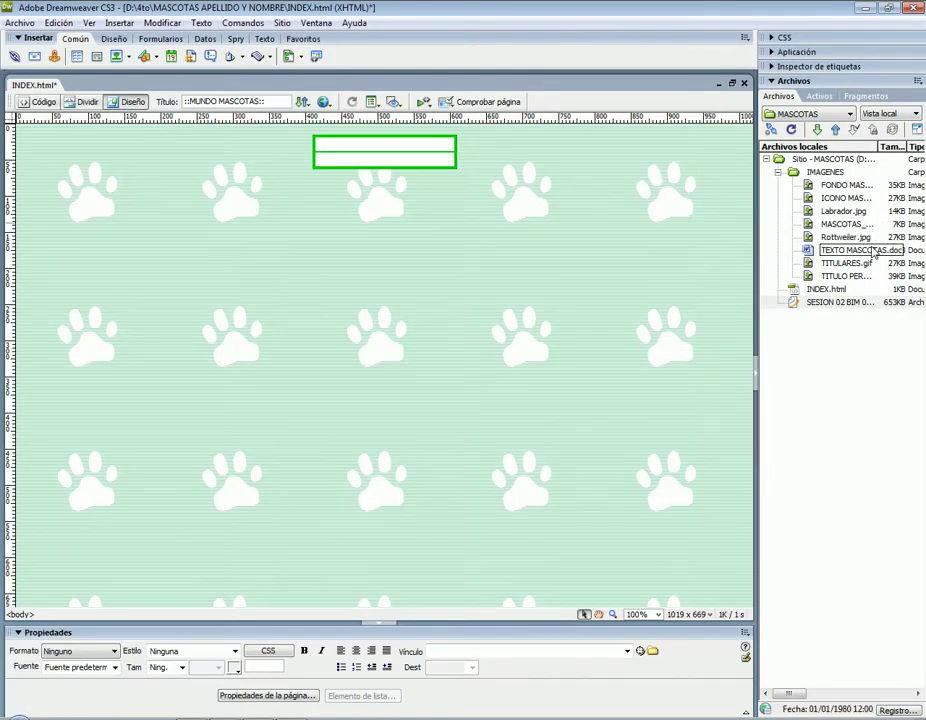
{"action": "left_click_drag", "start_coordinate": [856, 229], "coordinate": [432, 147]}
{"action": "left_click", "coordinate": [599, 331]}
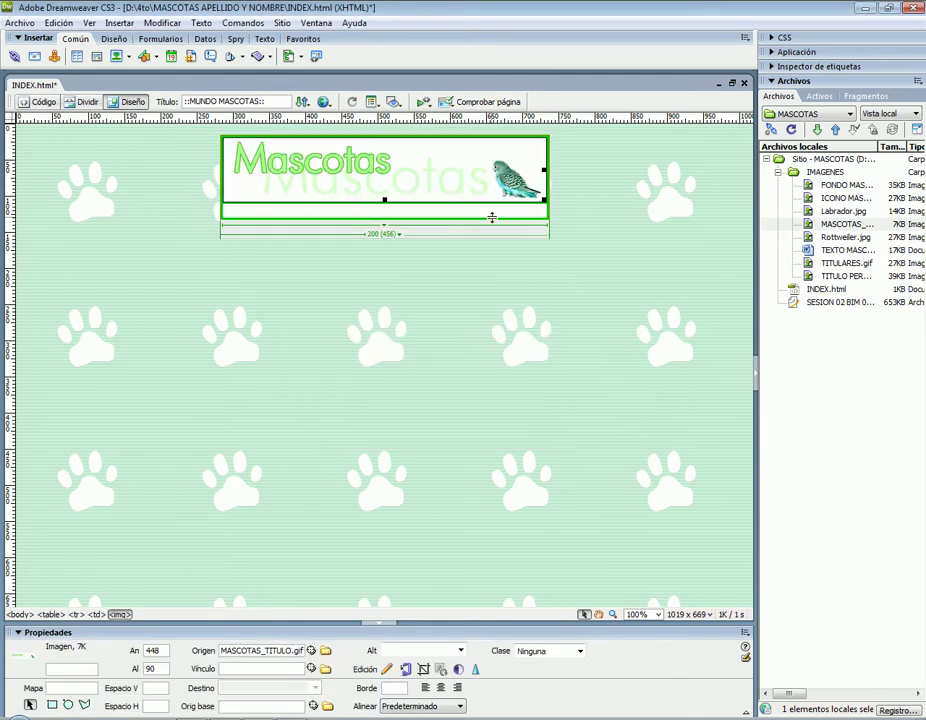
- Insert the image TITULARES.gif from the IMAGENES folder in the table's second row
{"action": "left_click", "coordinate": [443, 211]}
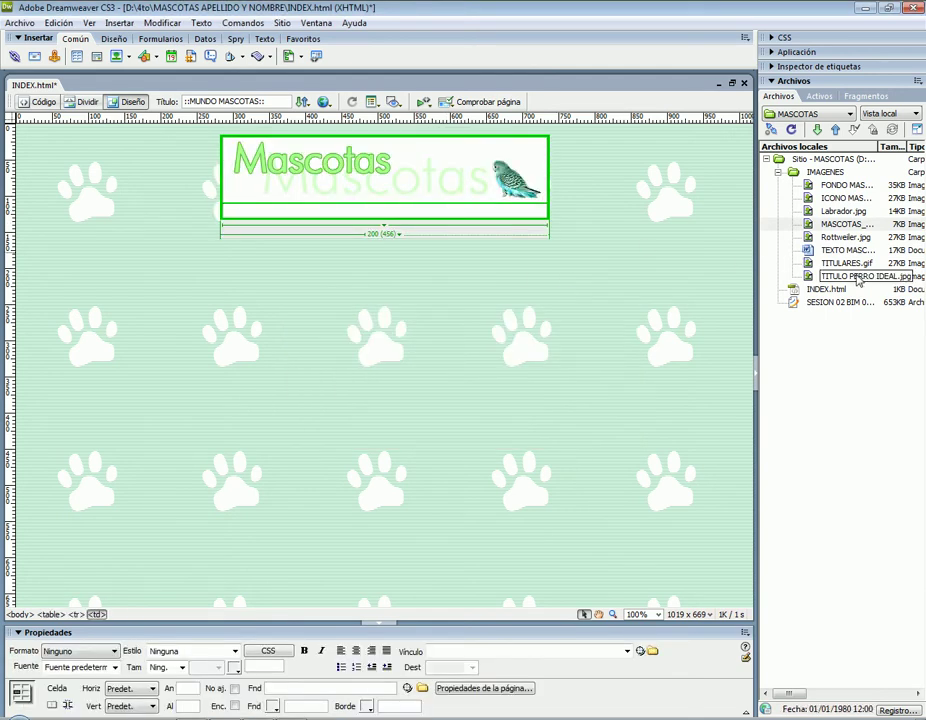
{"action": "left_click_drag", "start_coordinate": [855, 263], "coordinate": [422, 215]}
{"action": "left_click", "coordinate": [600, 329]}
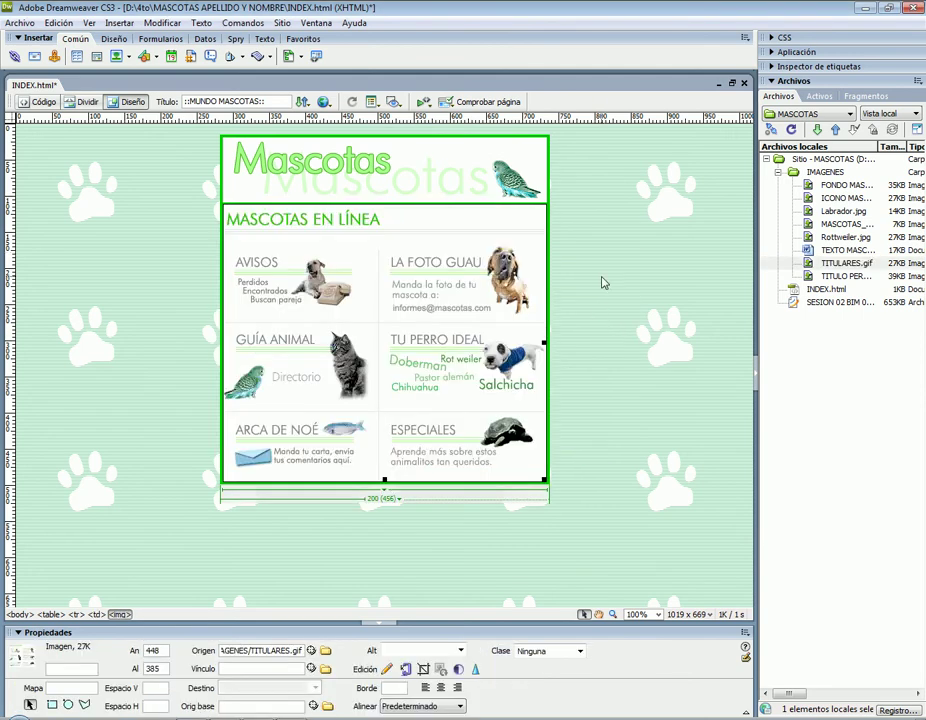
{"action": "left_click", "coordinate": [602, 283]}
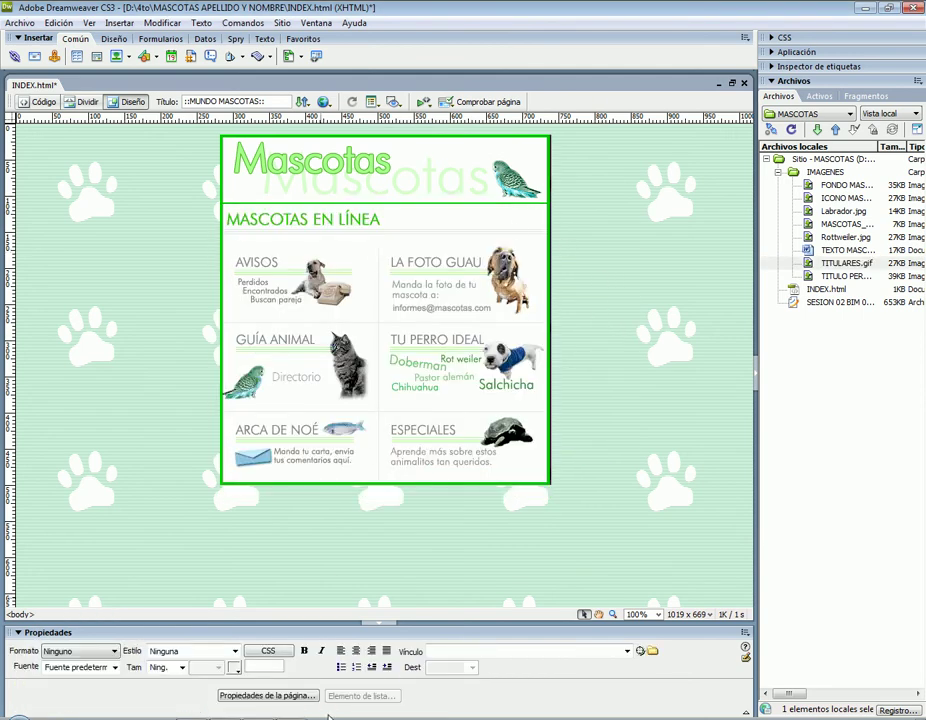
- Review instructions 12 to 14 in the PDF, return to Dreamweaver and draw a rectangular hotspot over the AVISOS section of TITULARES.gif
{"action": "key", "text": "alt+Tab"}
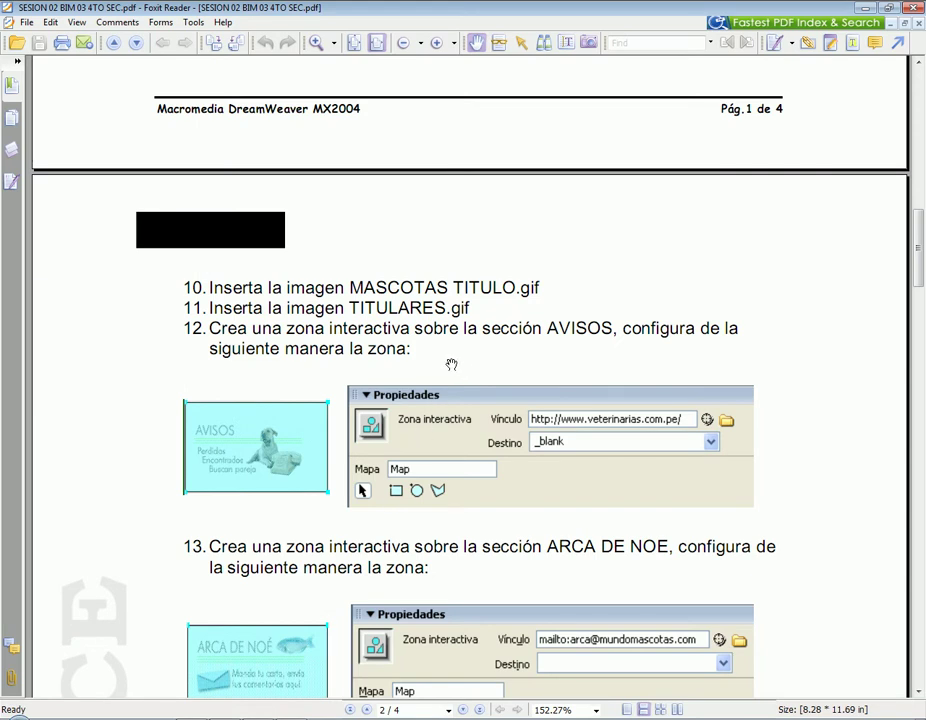
{"action": "scroll", "coordinate": [453, 362], "scroll_direction": "down", "scroll_amount": 1}
{"action": "scroll", "coordinate": [252, 318], "scroll_direction": "down", "scroll_amount": 1}
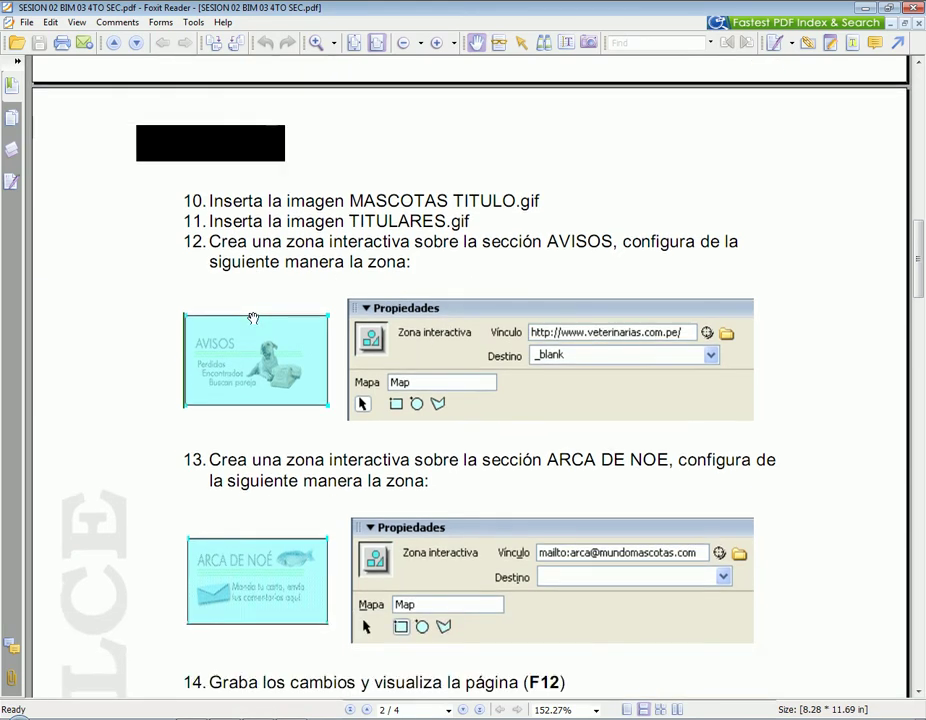
{"action": "scroll", "coordinate": [252, 318], "scroll_direction": "down", "scroll_amount": 12}
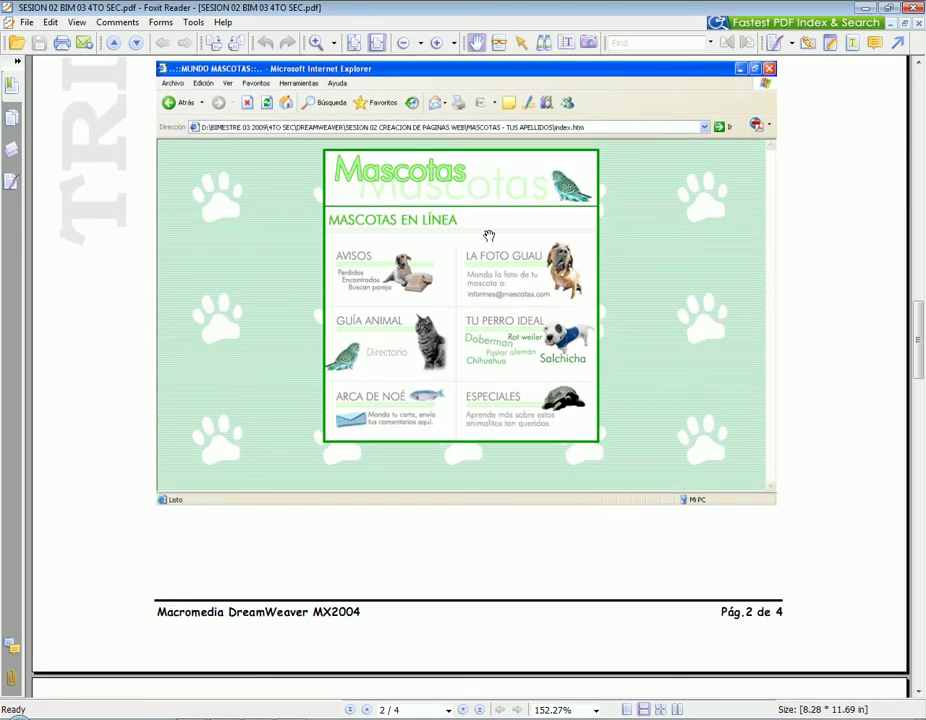
{"action": "scroll", "coordinate": [585, 290], "scroll_direction": "up", "scroll_amount": 13}
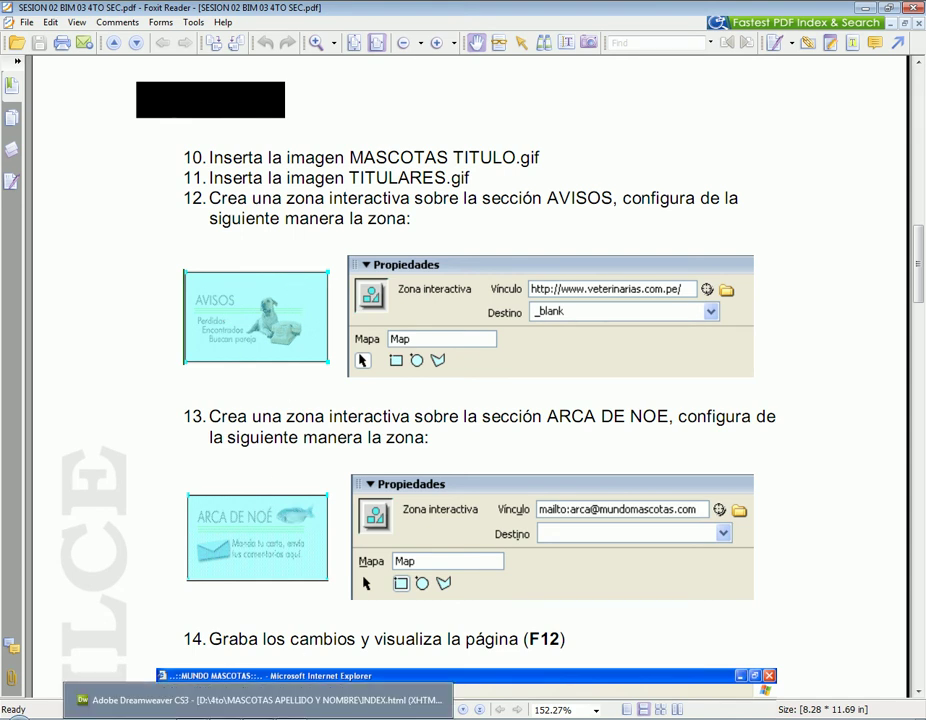
{"action": "left_click", "coordinate": [150, 700]}
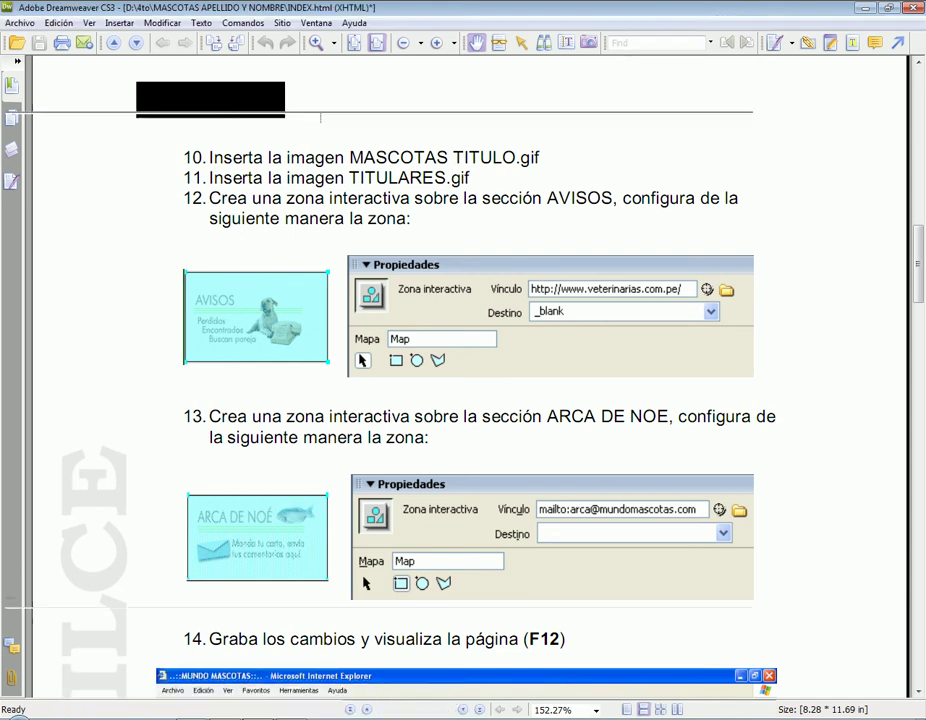
{"action": "left_click", "coordinate": [500, 262]}
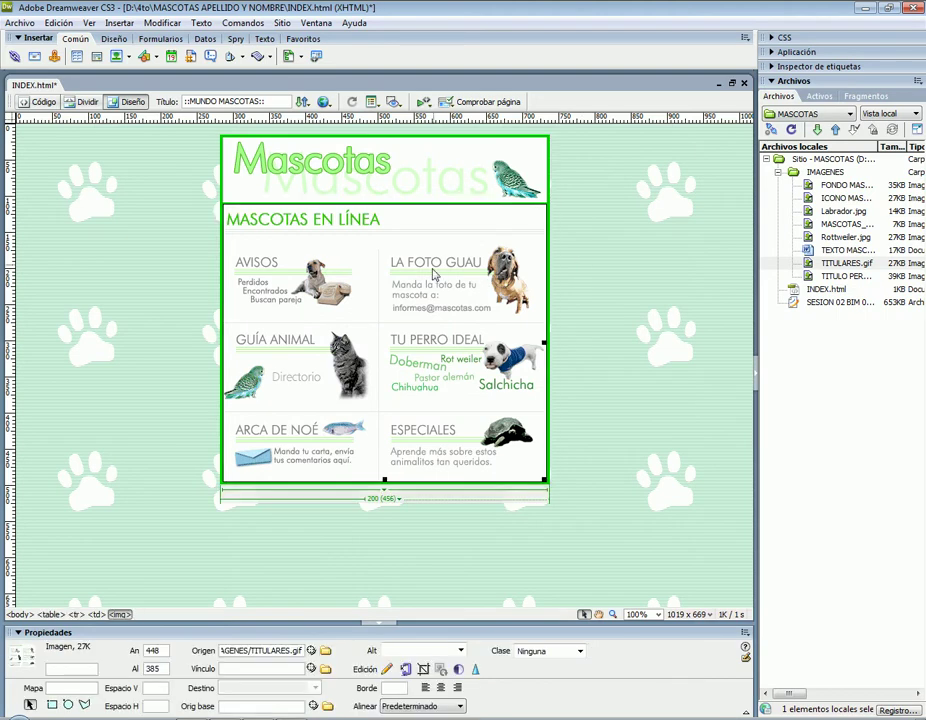
{"action": "left_click", "coordinate": [52, 705]}
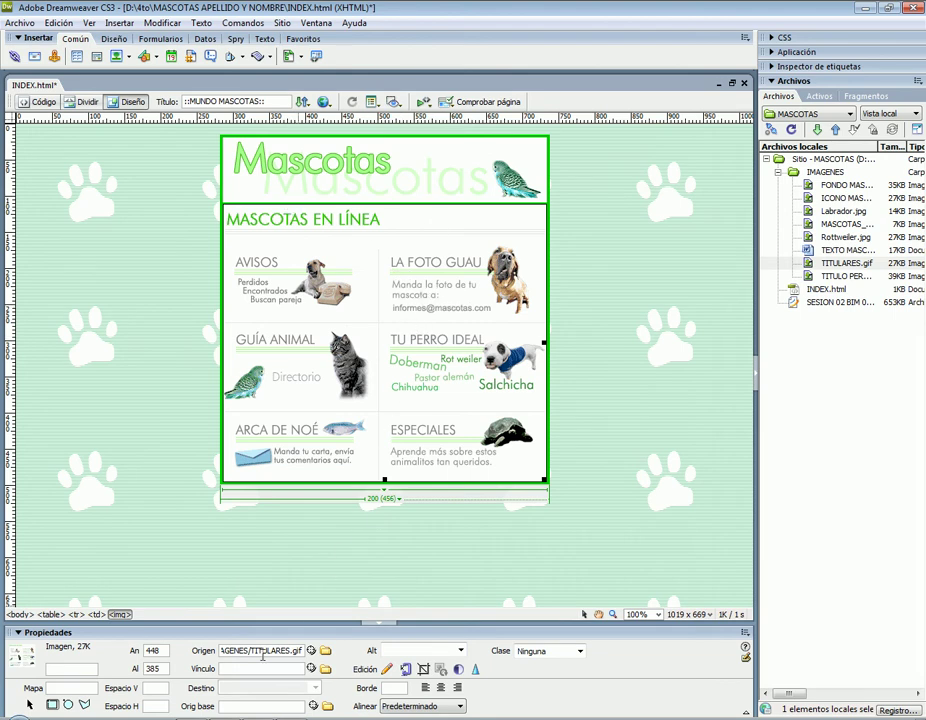
{"action": "key", "text": "alt+Tab"}
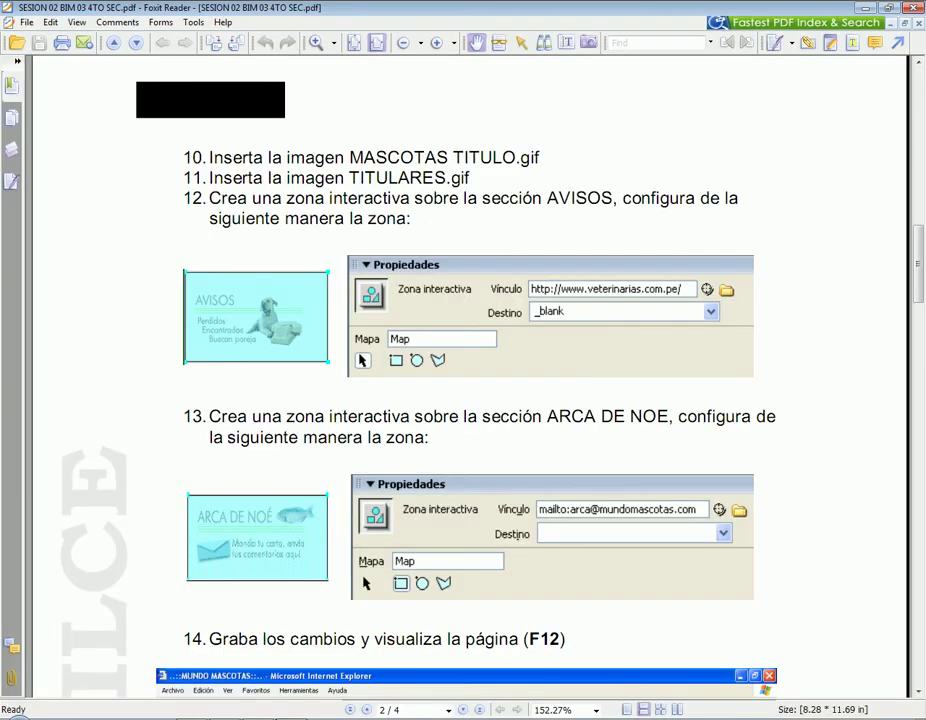
{"action": "key", "text": "alt+Tab"}
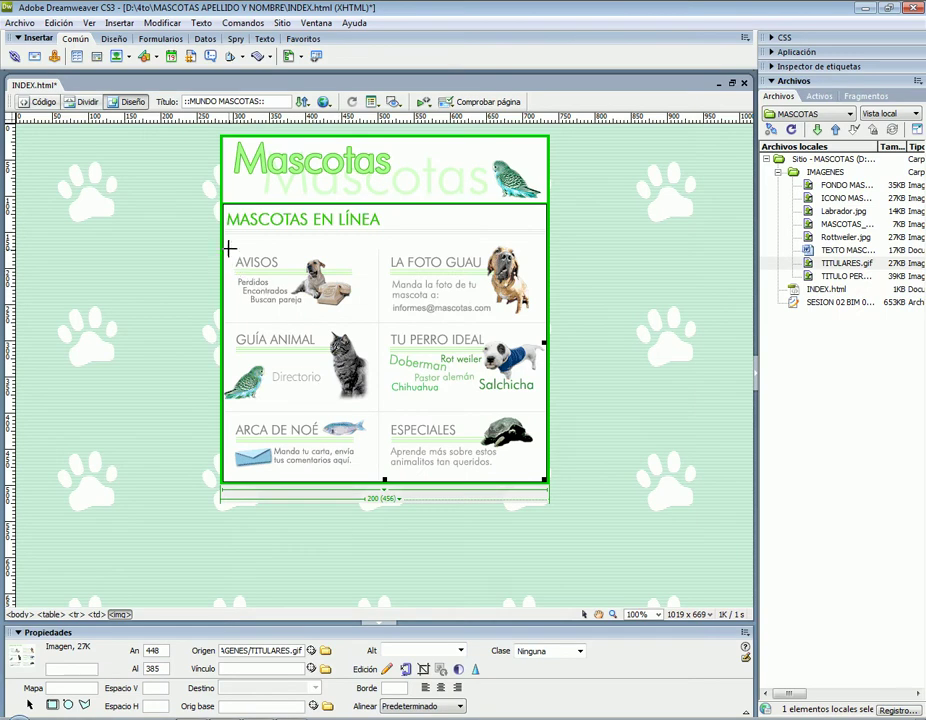
{"action": "left_click_drag", "start_coordinate": [226, 234], "coordinate": [377, 321]}
{"action": "left_click", "coordinate": [594, 405]}
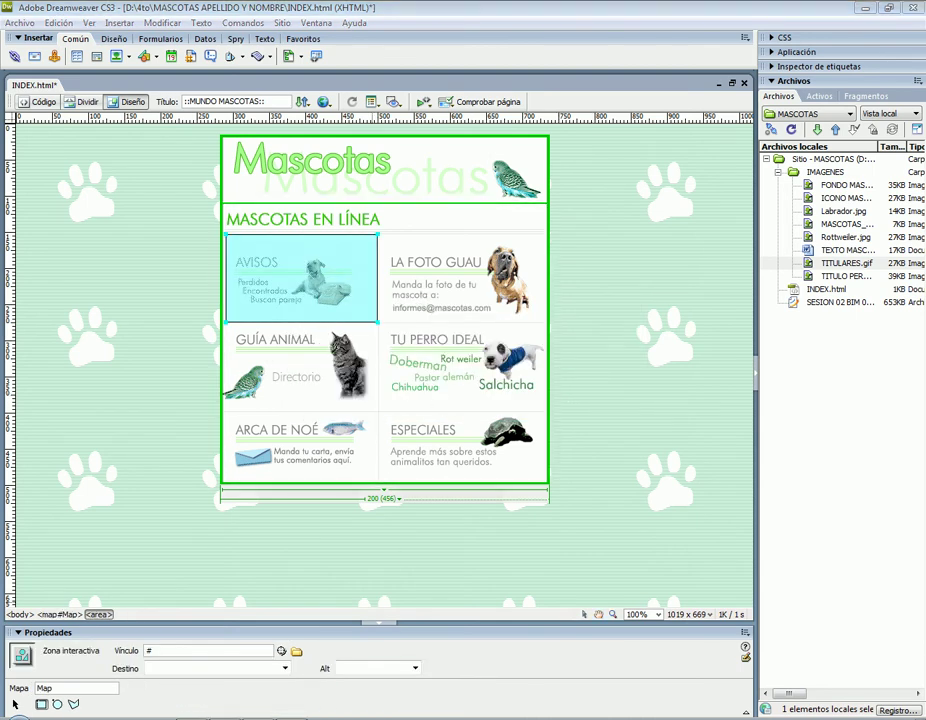
- Recheck the hotspot instructions in the PDF and draw a second rectangular hotspot over the ARCA DE NOÉ section
{"action": "key", "text": "alt+Tab"}
{"action": "key", "text": "alt+Tab"}
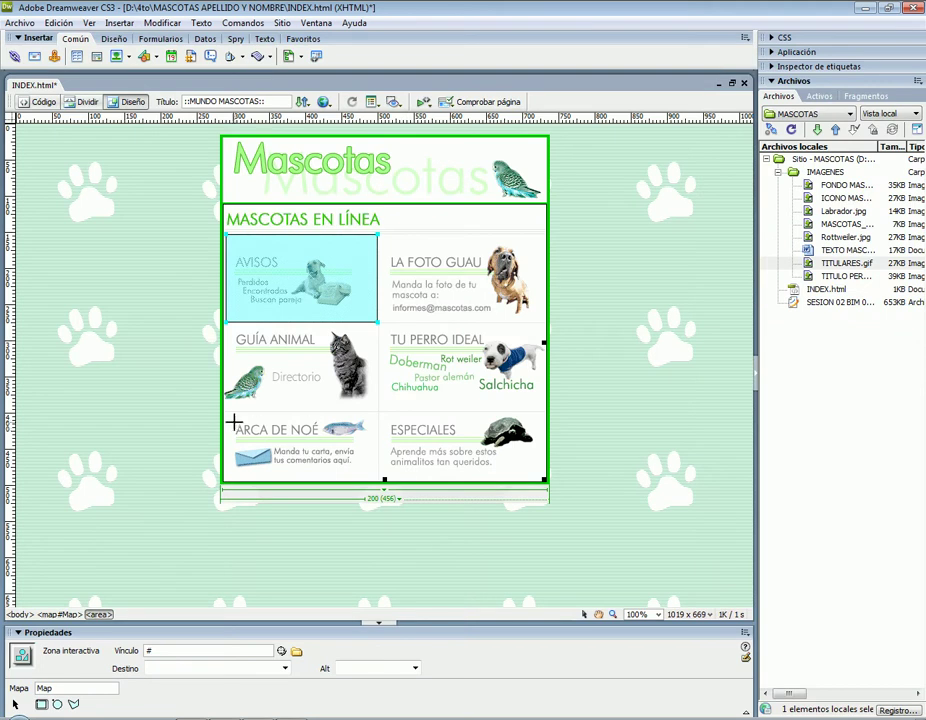
{"action": "left_click_drag", "start_coordinate": [224, 412], "coordinate": [383, 484]}
{"action": "left_click", "coordinate": [599, 402]}
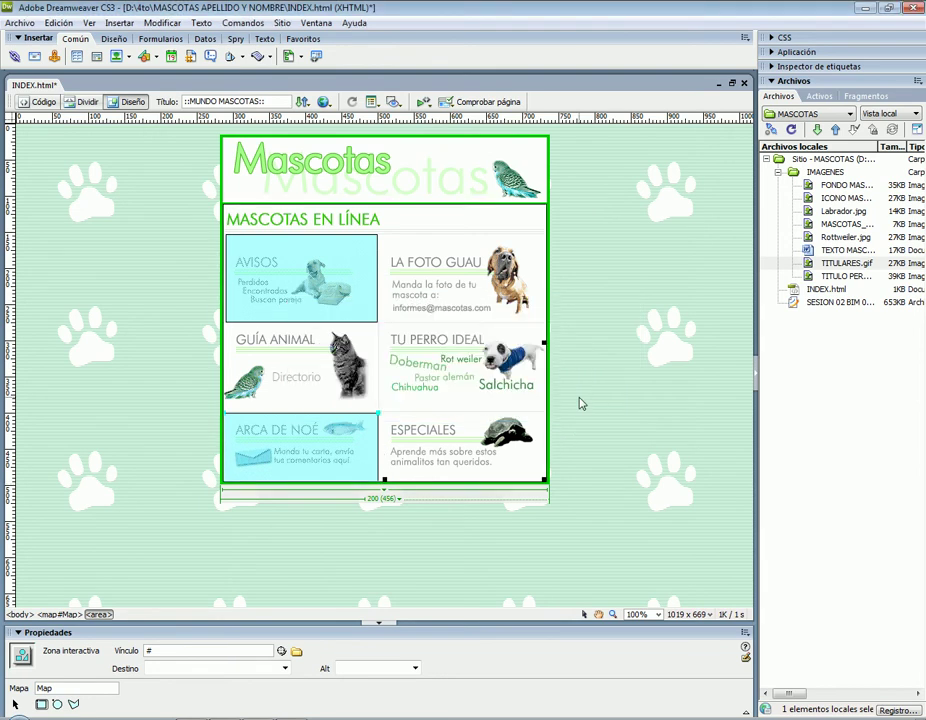
{"action": "left_click", "coordinate": [16, 705]}
{"action": "left_click", "coordinate": [503, 314]}
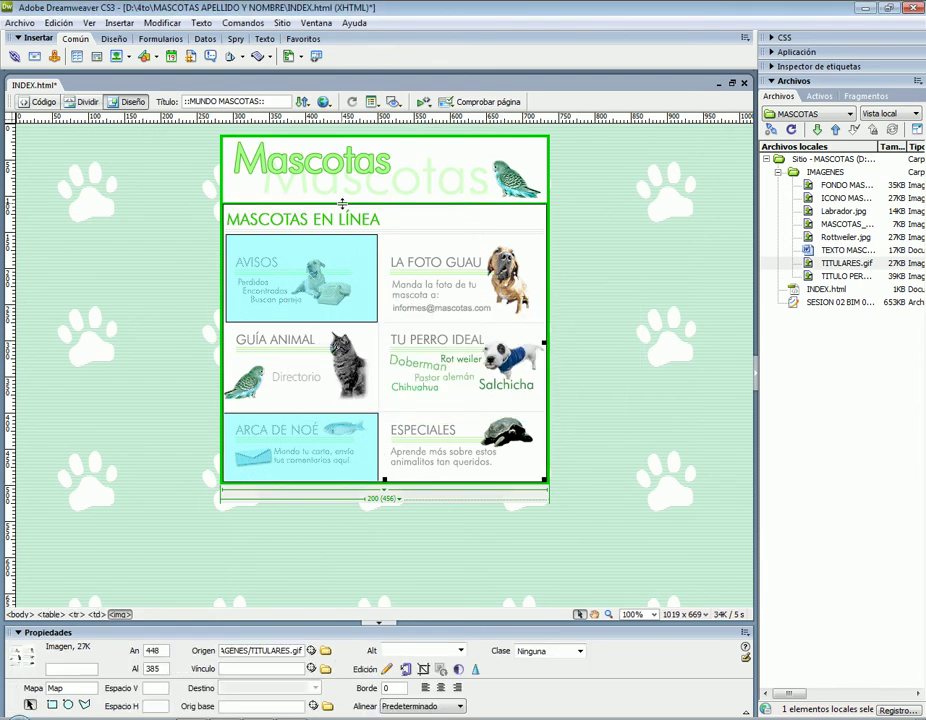
{"action": "left_click", "coordinate": [328, 270]}
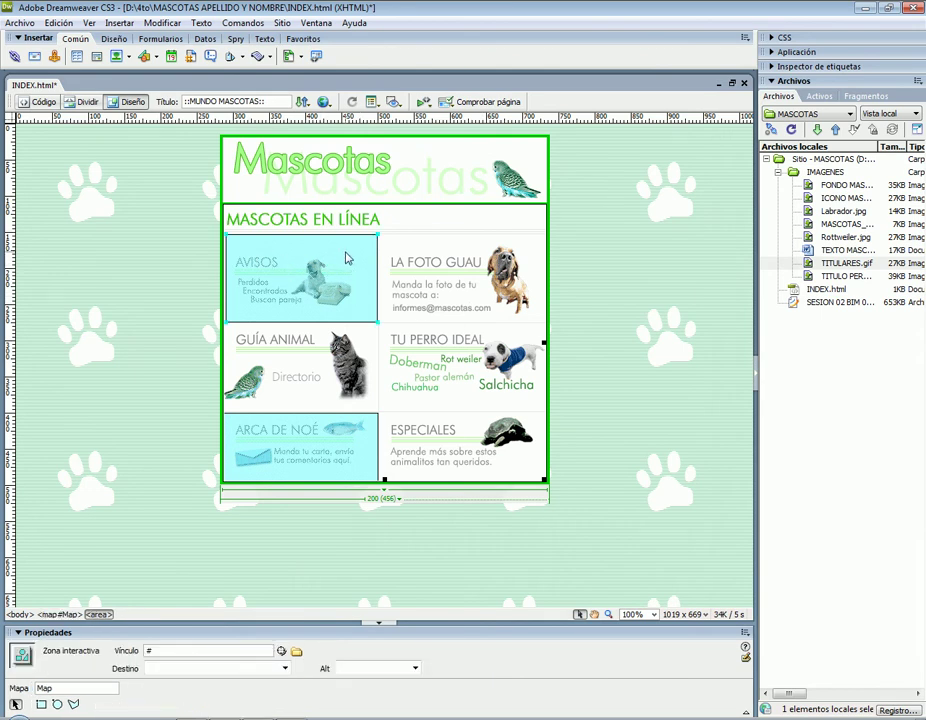
{"action": "left_click", "coordinate": [310, 451]}
{"action": "left_click", "coordinate": [614, 343]}
{"action": "key", "text": "alt+Tab"}
{"action": "scroll", "coordinate": [300, 300], "scroll_direction": "down", "scroll_amount": 3}
{"action": "scroll", "coordinate": [494, 405], "scroll_direction": "up", "scroll_amount": 1}
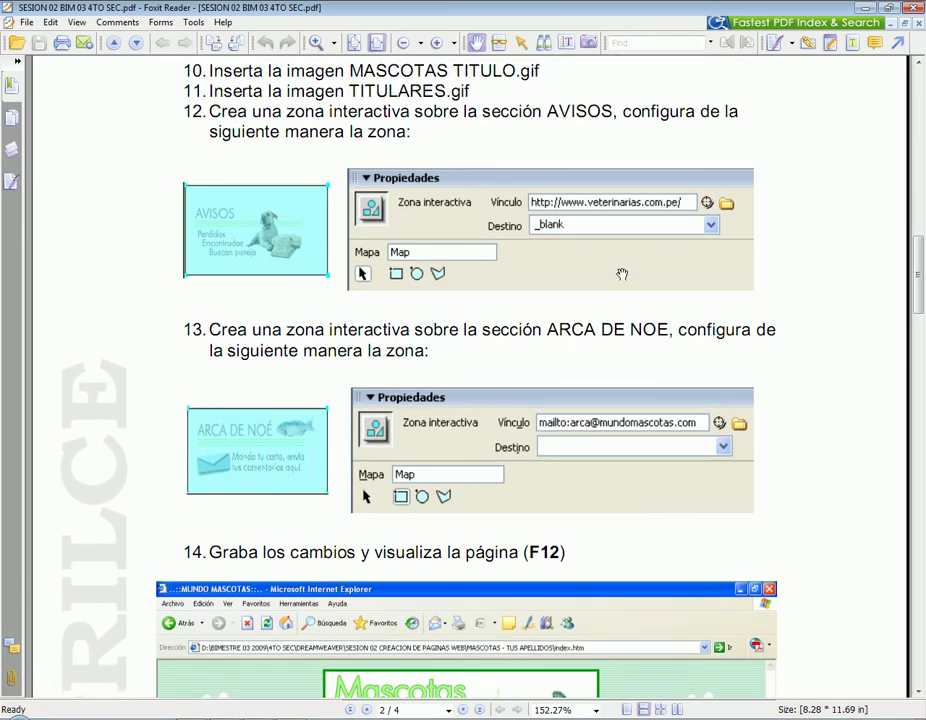
{"action": "key", "text": "alt+Tab"}
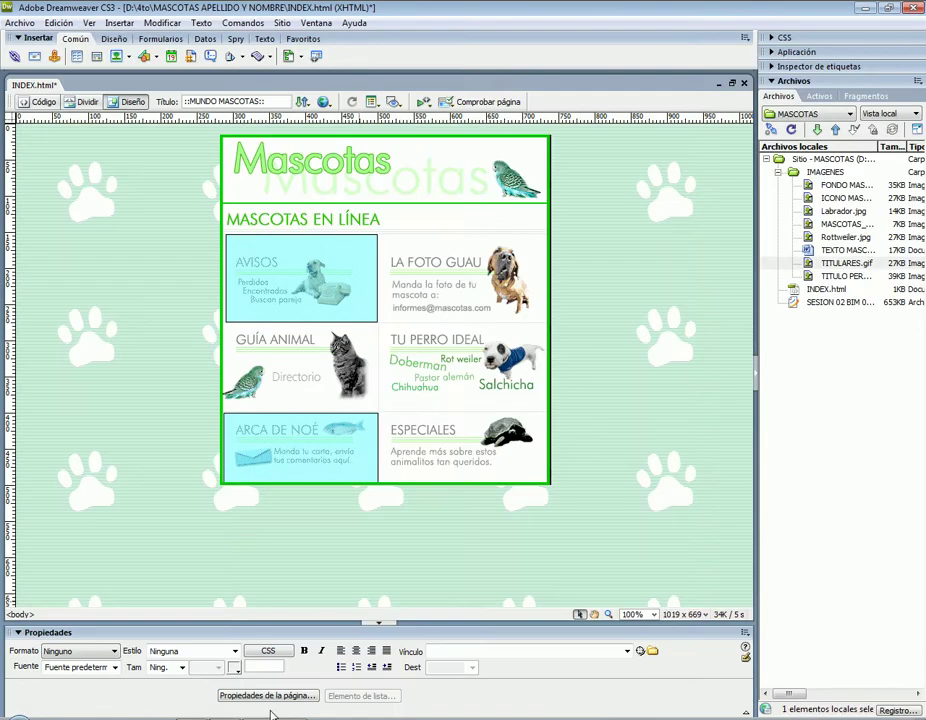
{"action": "left_click", "coordinate": [335, 290]}
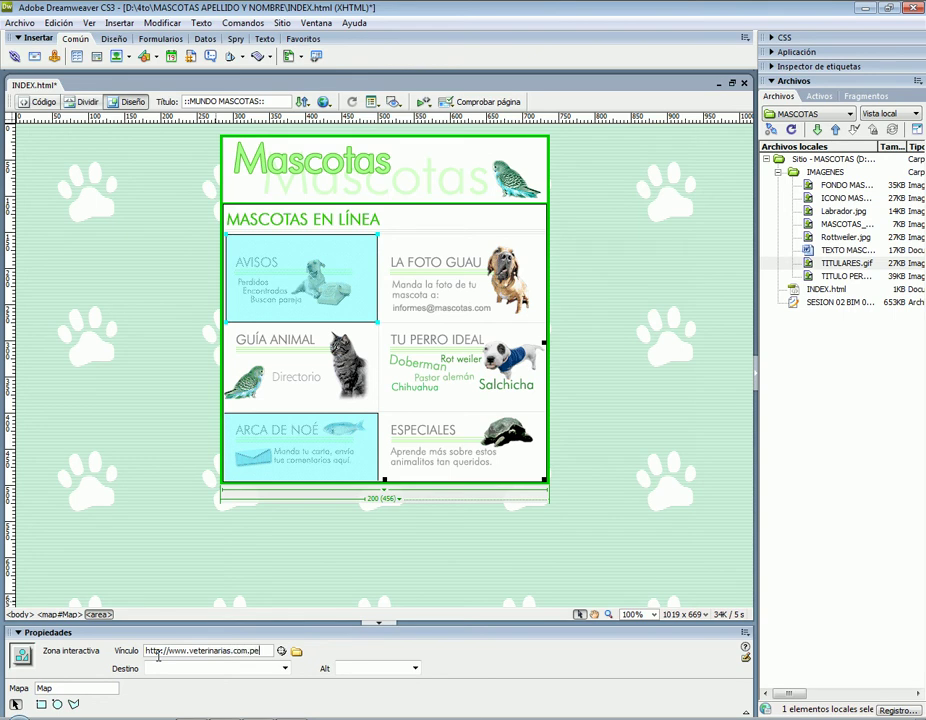
- Link the ARCA DE NOÉ hotspot to a mailto: address, consulting the PDF worksheet for the e-mail address and returning to Dreamweaver
{"action": "left_click", "coordinate": [289, 450]}
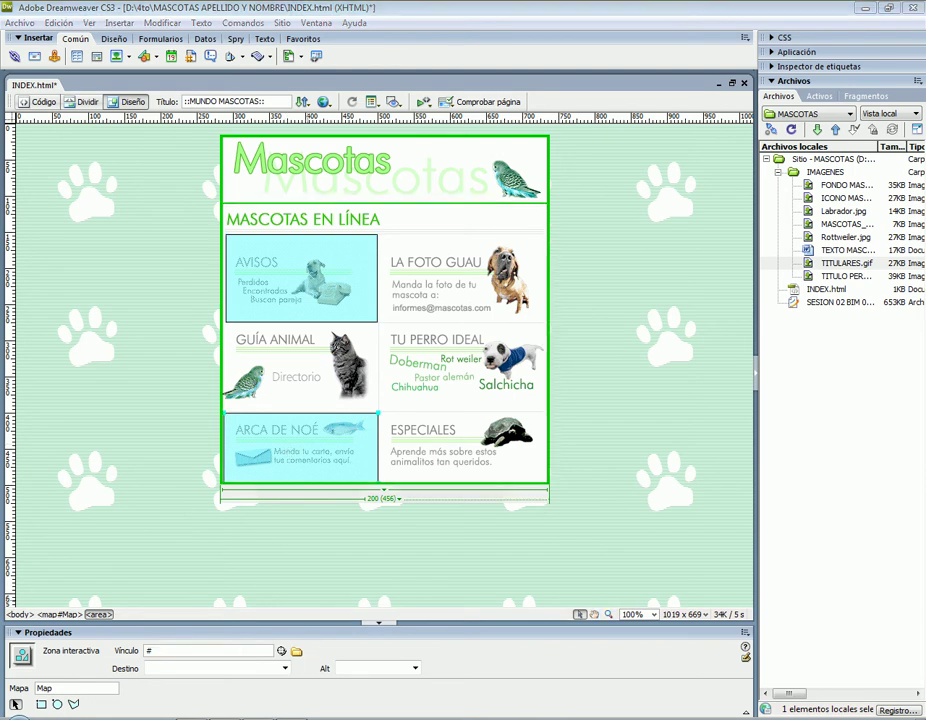
{"action": "key", "text": "alt+Tab"}
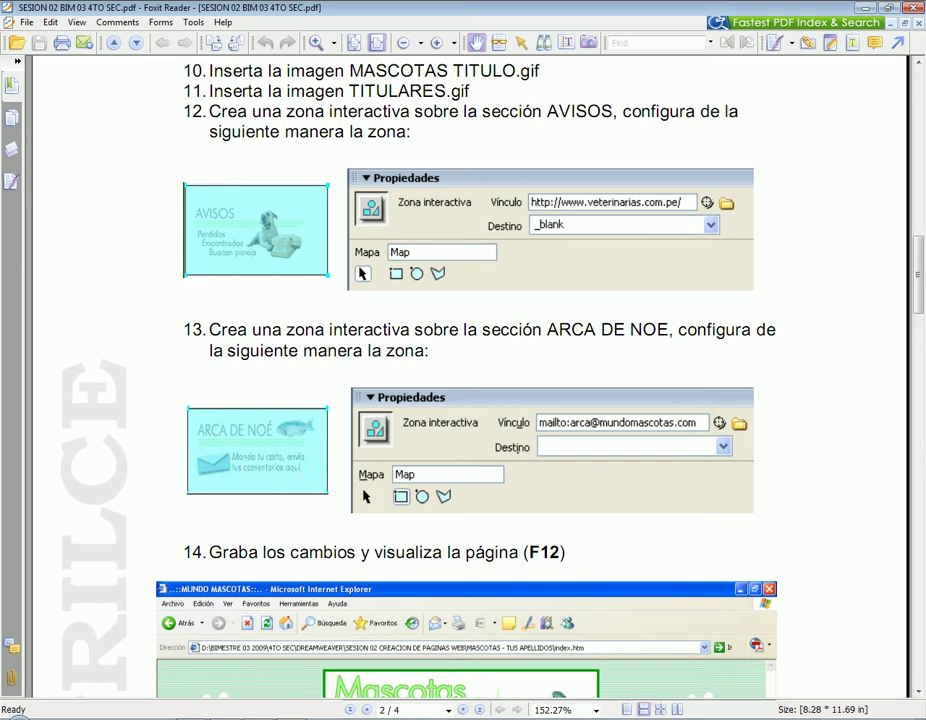
{"action": "key", "text": "alt+Tab"}
{"action": "left_click", "coordinate": [173, 651]}
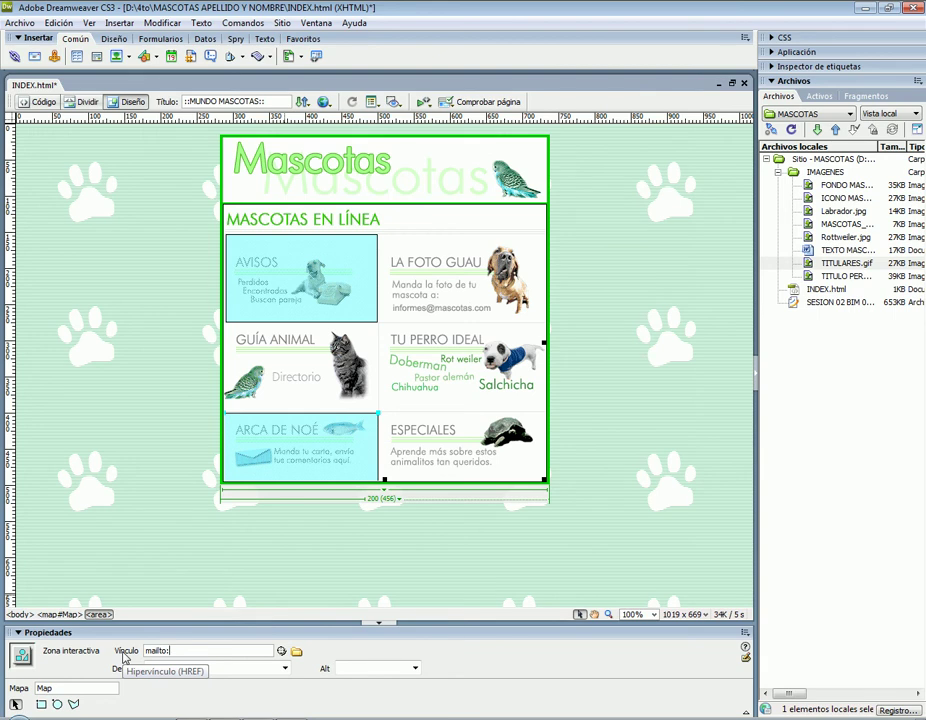
{"action": "key", "text": "alt+Tab"}
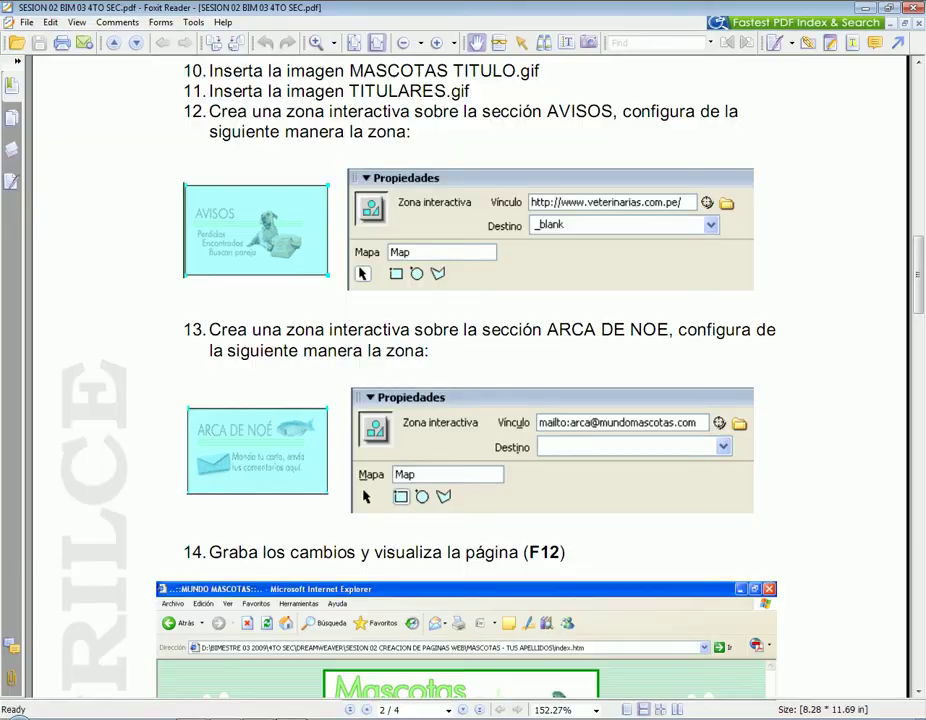
{"action": "key", "text": "alt+Tab"}
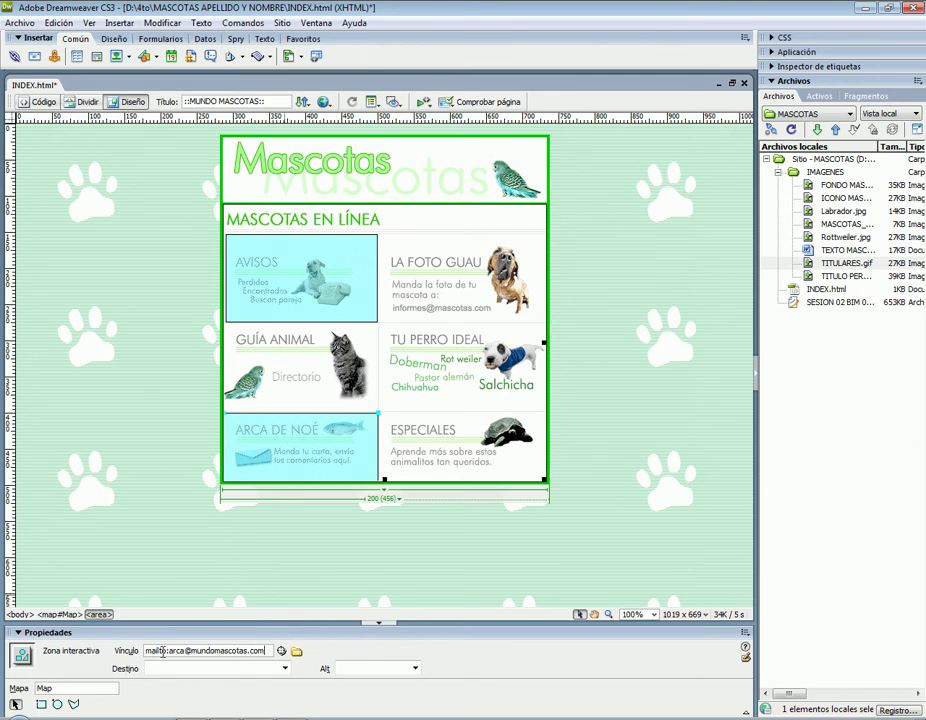
{"action": "left_click_drag", "start_coordinate": [166, 650], "coordinate": [141, 652]}
{"action": "left_click", "coordinate": [585, 424]}
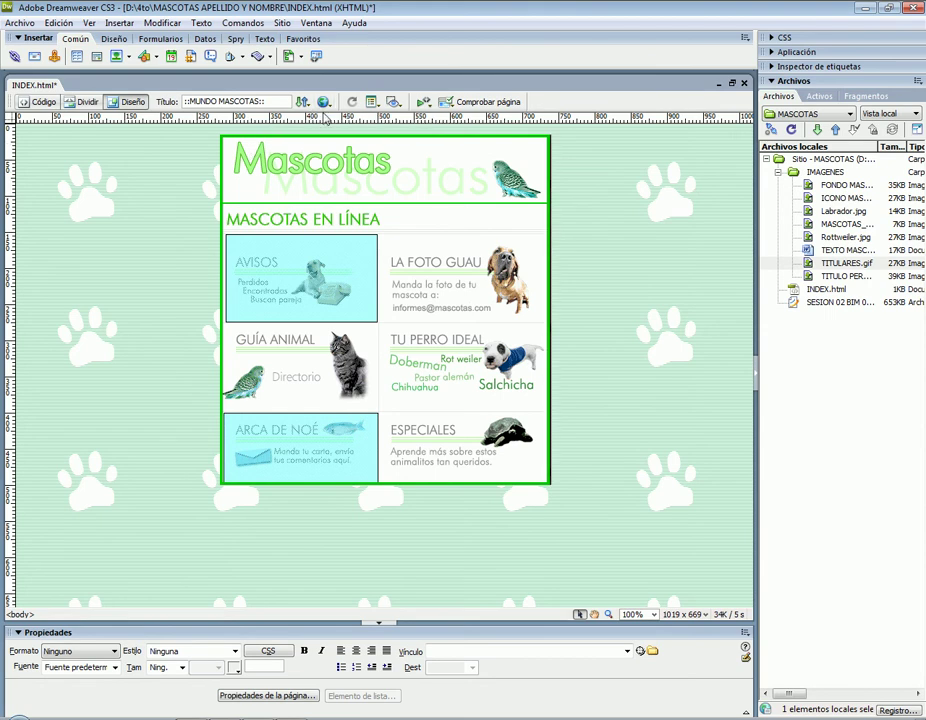
- Save the changes to INDEX, preview the page in a maximized browser window and close the preview
{"action": "key", "text": "F12"}
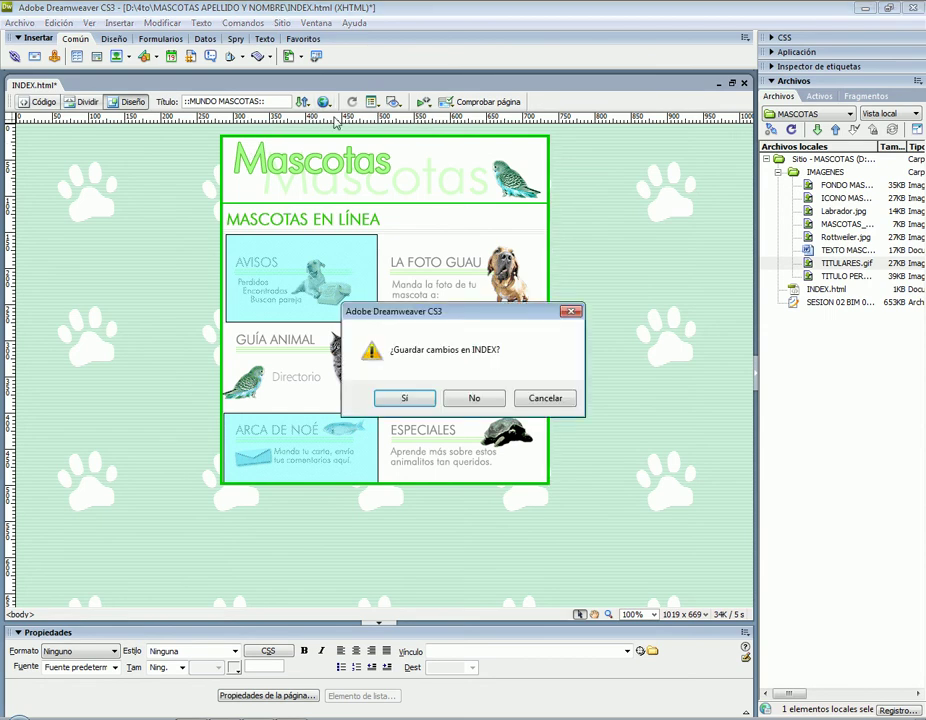
{"action": "left_click", "coordinate": [416, 402]}
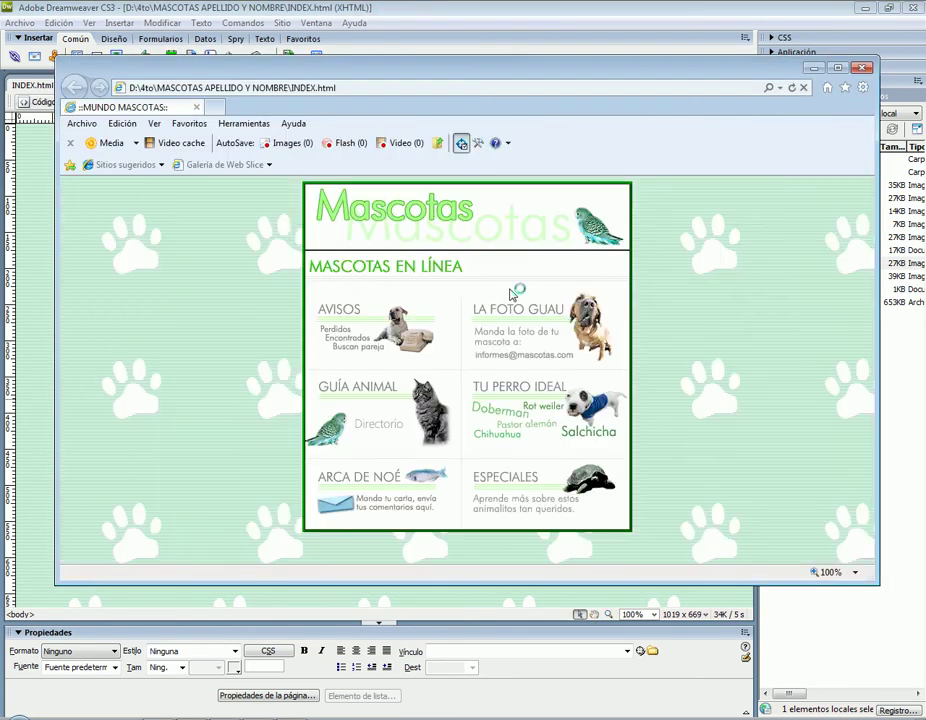
{"action": "left_click", "coordinate": [838, 67]}
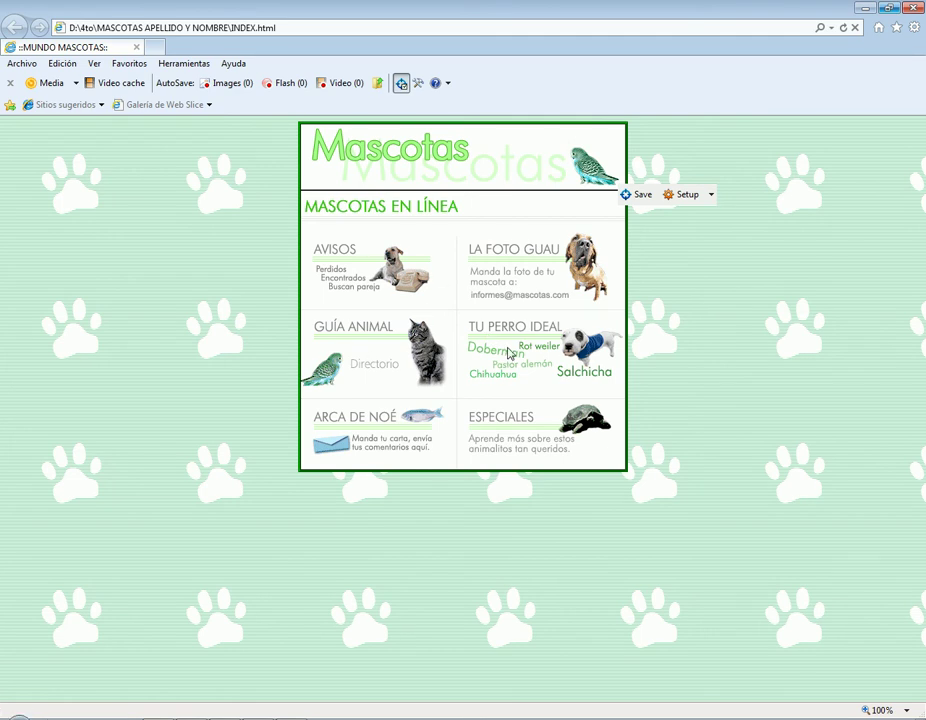
{"action": "left_click", "coordinate": [913, 8]}
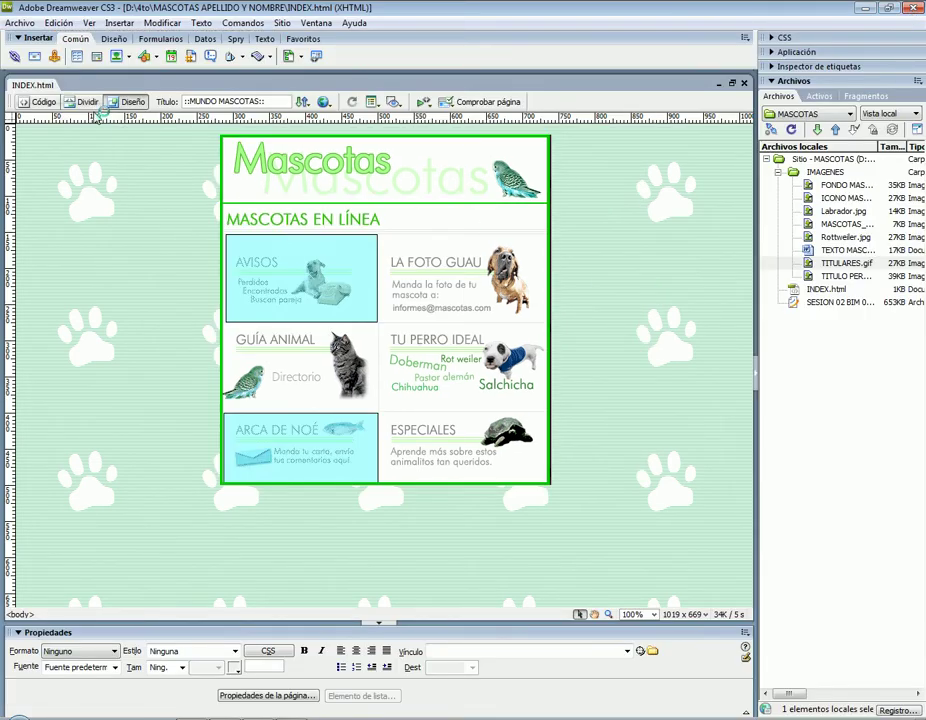
- Create a new blank HTML page without a layout, using the XHTML 1.0 transitional document type
{"action": "left_click", "coordinate": [22, 22]}
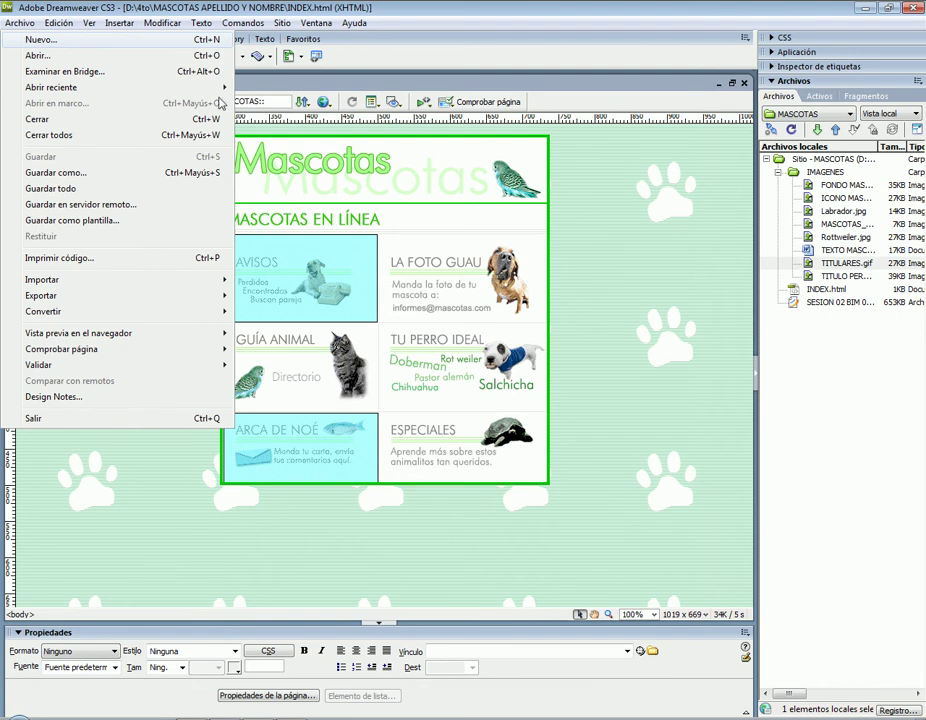
{"action": "key", "text": "Return"}
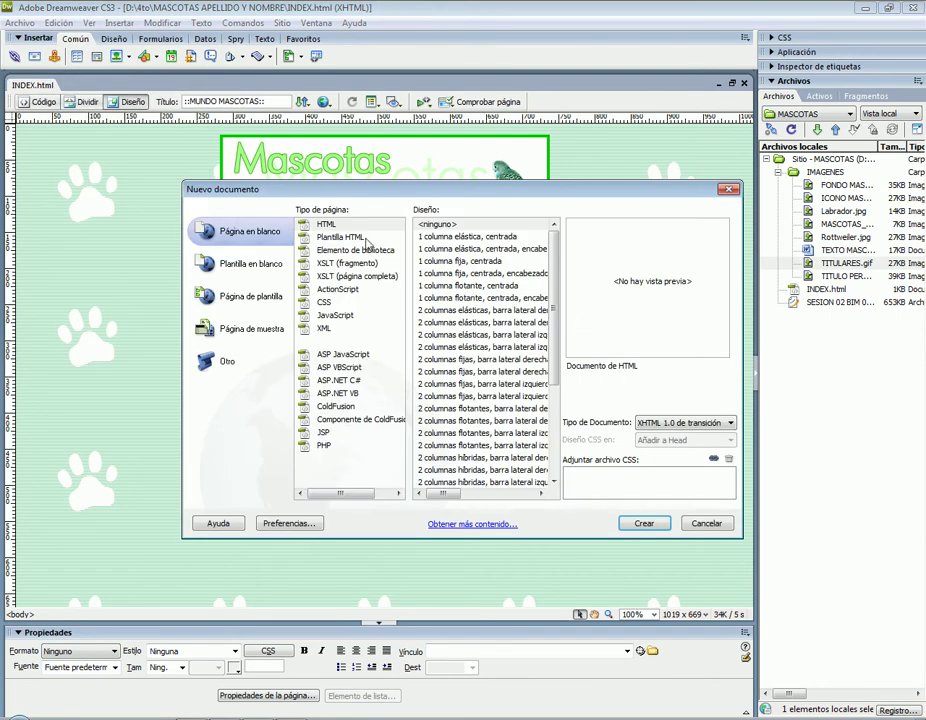
{"action": "left_click", "coordinate": [644, 523]}
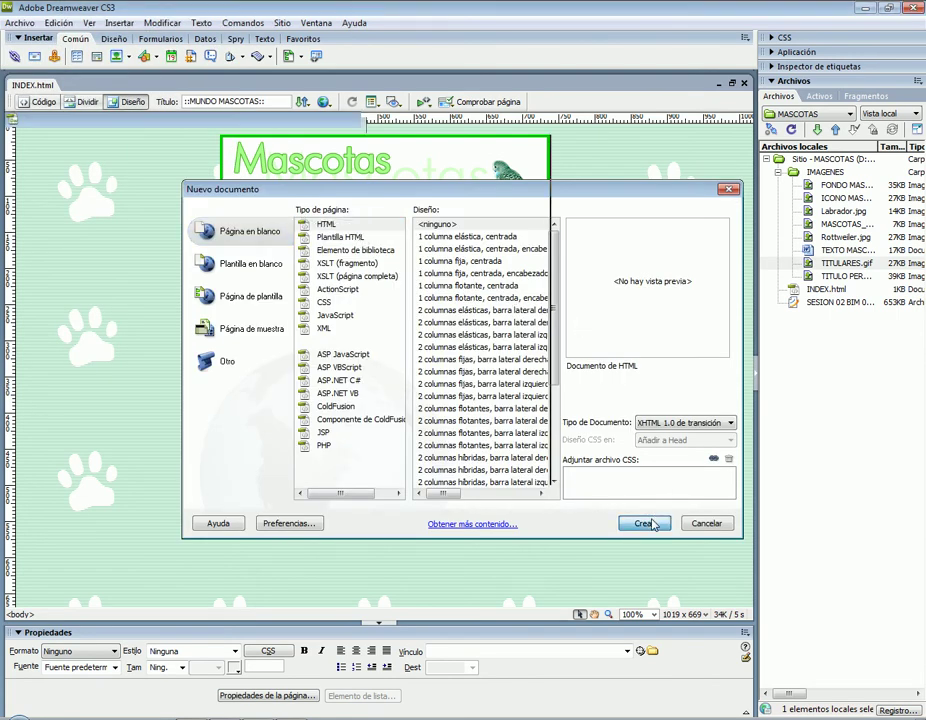
- Switch to the PDF worksheet and examine instructions 15 onward and the sample screenshots for the el perro ideal page
{"action": "key", "text": "alt+Tab"}
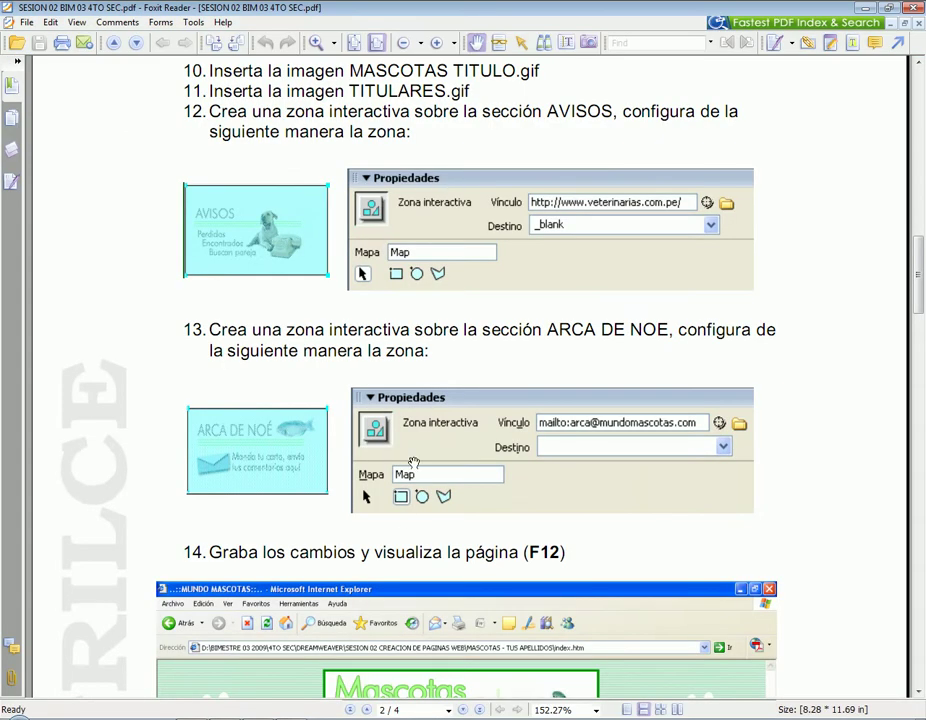
{"action": "scroll", "coordinate": [480, 429], "scroll_direction": "down", "scroll_amount": 10}
{"action": "scroll", "coordinate": [480, 429], "scroll_direction": "down", "scroll_amount": 15}
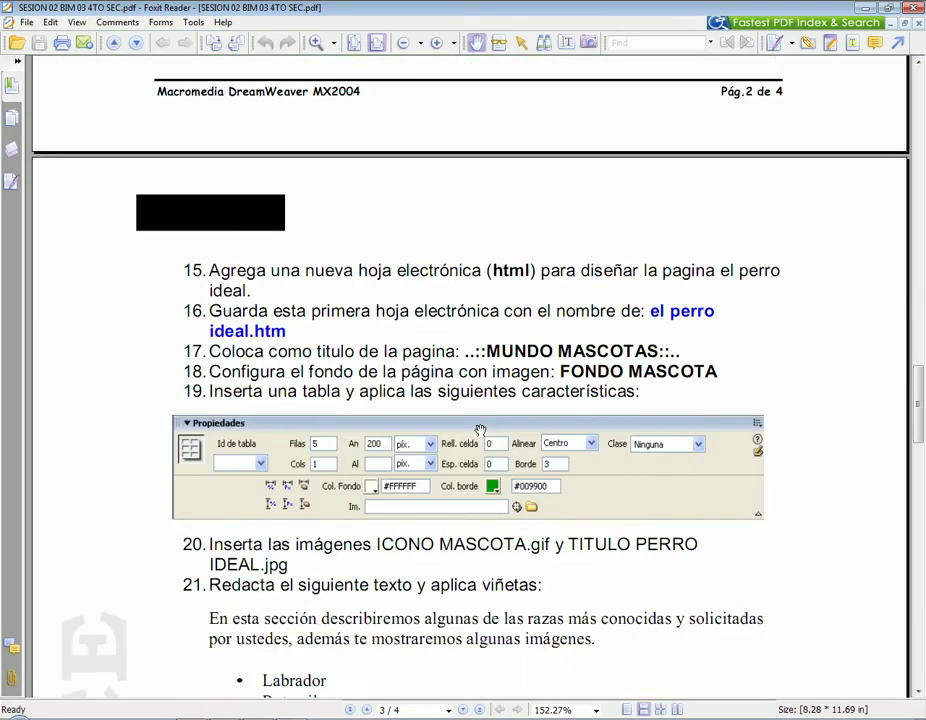
{"action": "scroll", "coordinate": [484, 432], "scroll_direction": "down", "scroll_amount": 9}
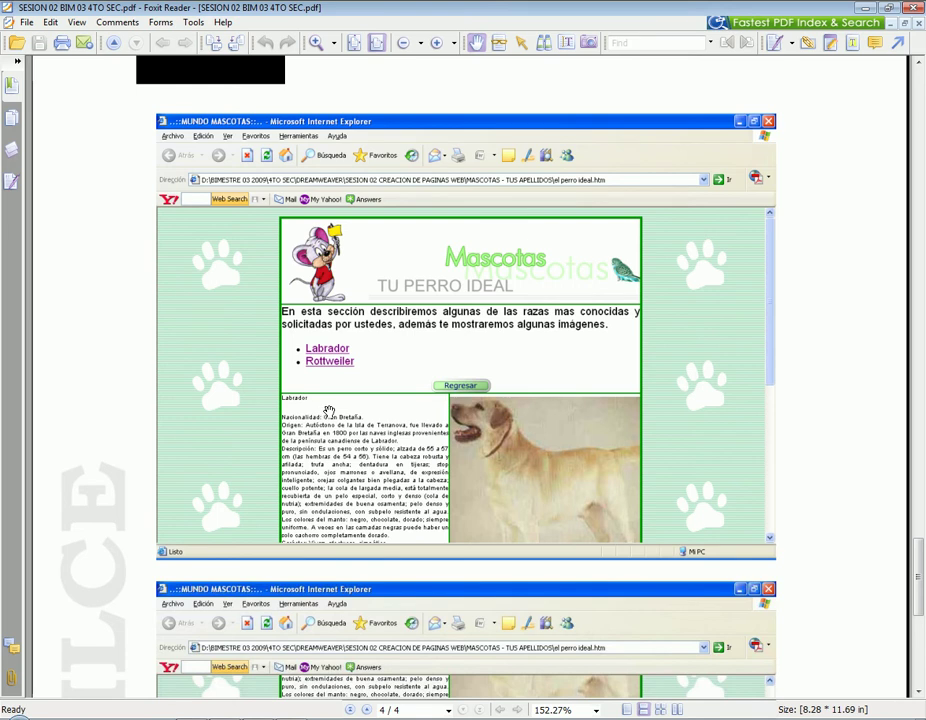
{"action": "scroll", "coordinate": [665, 366], "scroll_direction": "up", "scroll_amount": 3}
{"action": "scroll", "coordinate": [665, 366], "scroll_direction": "up", "scroll_amount": 20}
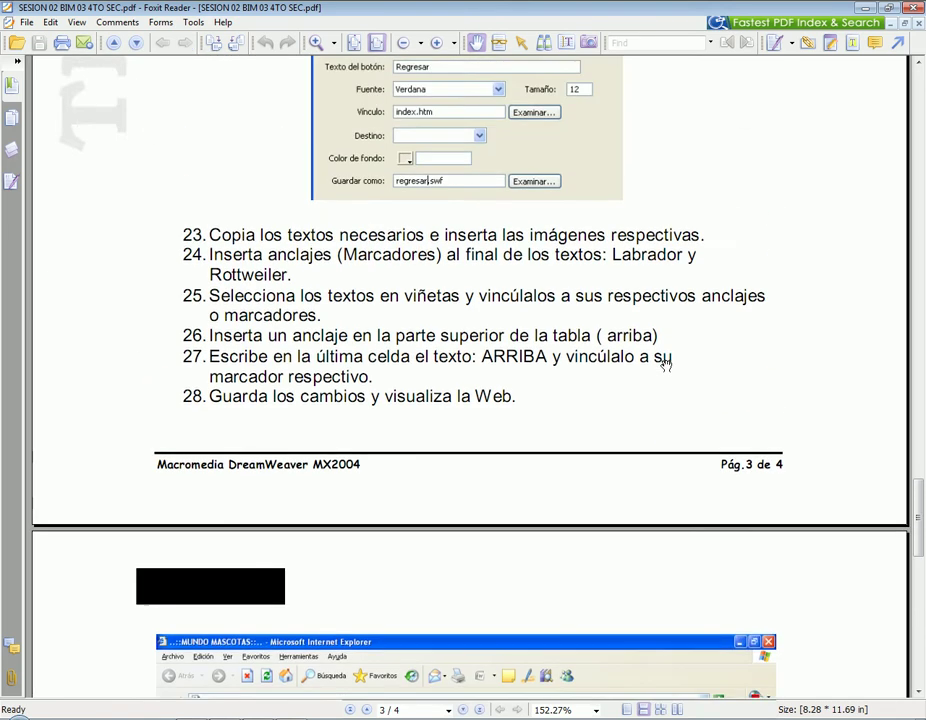
{"action": "scroll", "coordinate": [665, 366], "scroll_direction": "up", "scroll_amount": 5}
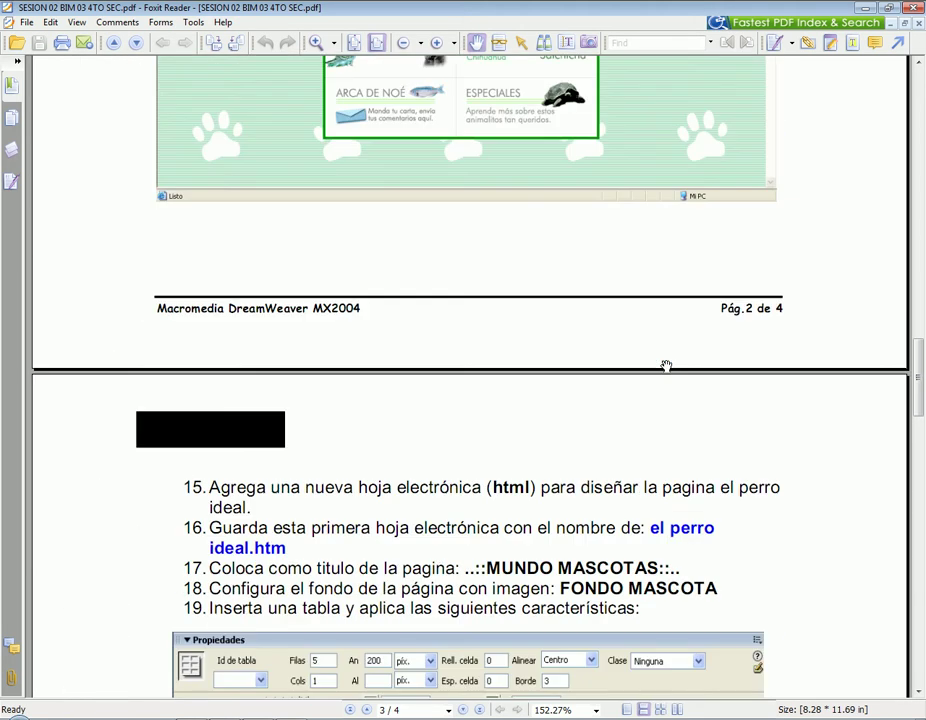
{"action": "scroll", "coordinate": [665, 366], "scroll_direction": "down", "scroll_amount": 3}
{"action": "scroll", "coordinate": [666, 366], "scroll_direction": "down", "scroll_amount": 1}
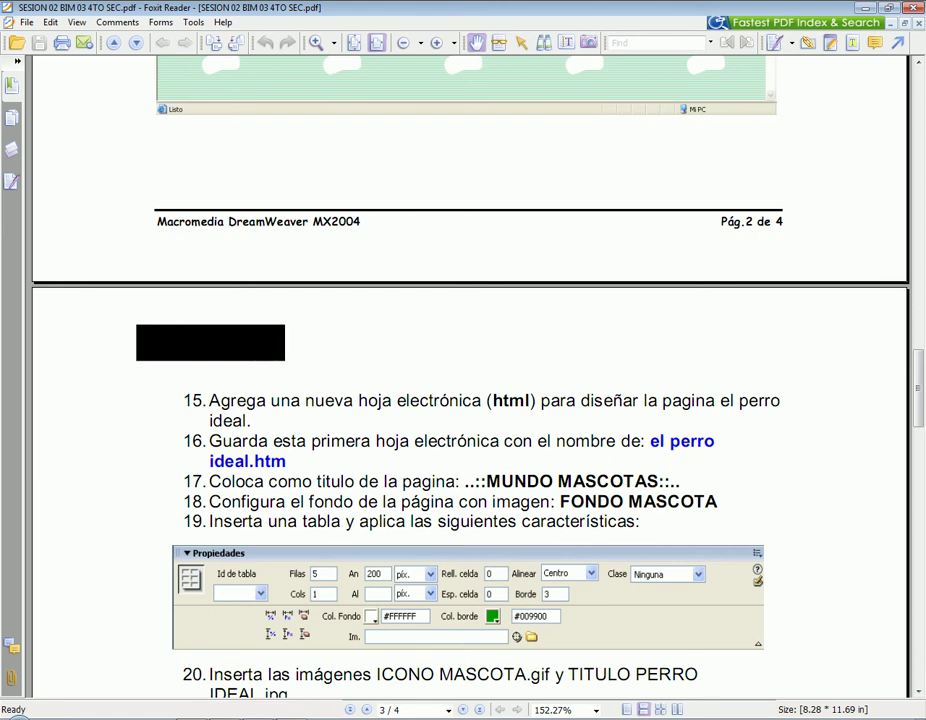
- Return to Dreamweaver and save the new page as "el perro ideal" in the MASCOTAS APELLIDO Y NOMBRE folder
{"action": "key", "text": "alt+Tab"}
{"action": "left_click", "coordinate": [19, 22]}
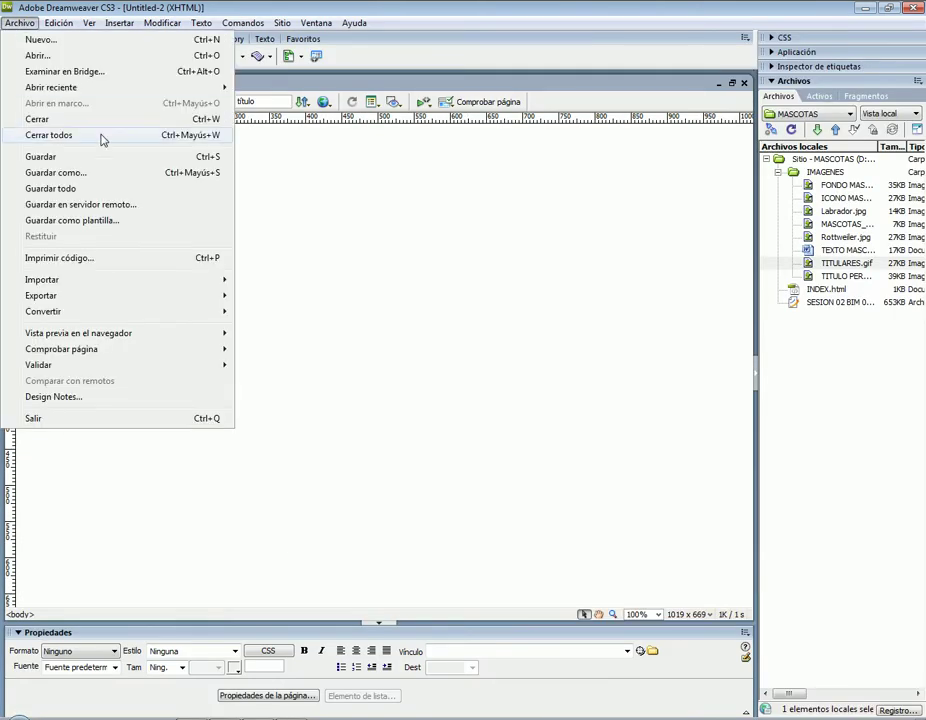
{"action": "left_click", "coordinate": [103, 172]}
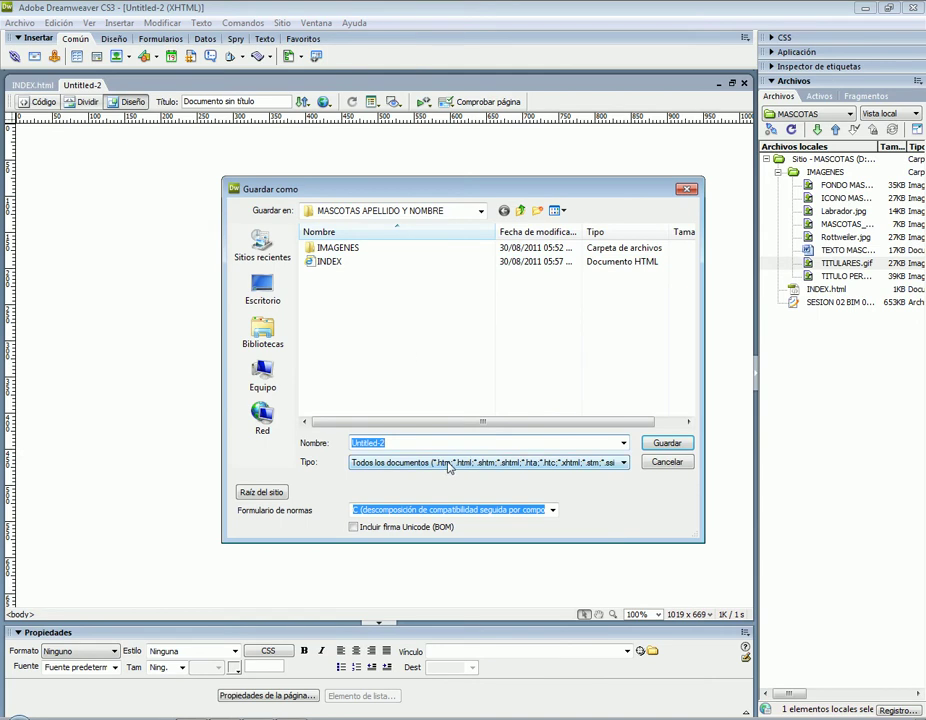
{"action": "type", "text": "el perro ideal"}
{"action": "key", "text": "Return"}
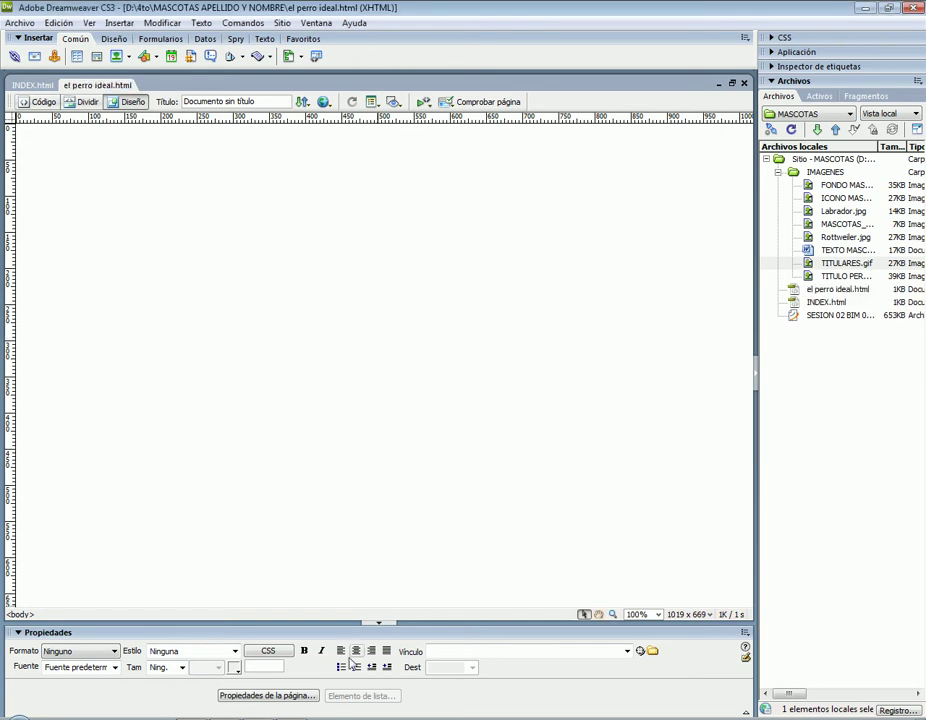
- Check instructions 17 to 19 in the PDF, return to Dreamweaver and set the page title to ":: MUNDO MASCOTAS::"
{"action": "key", "text": "alt+Tab"}
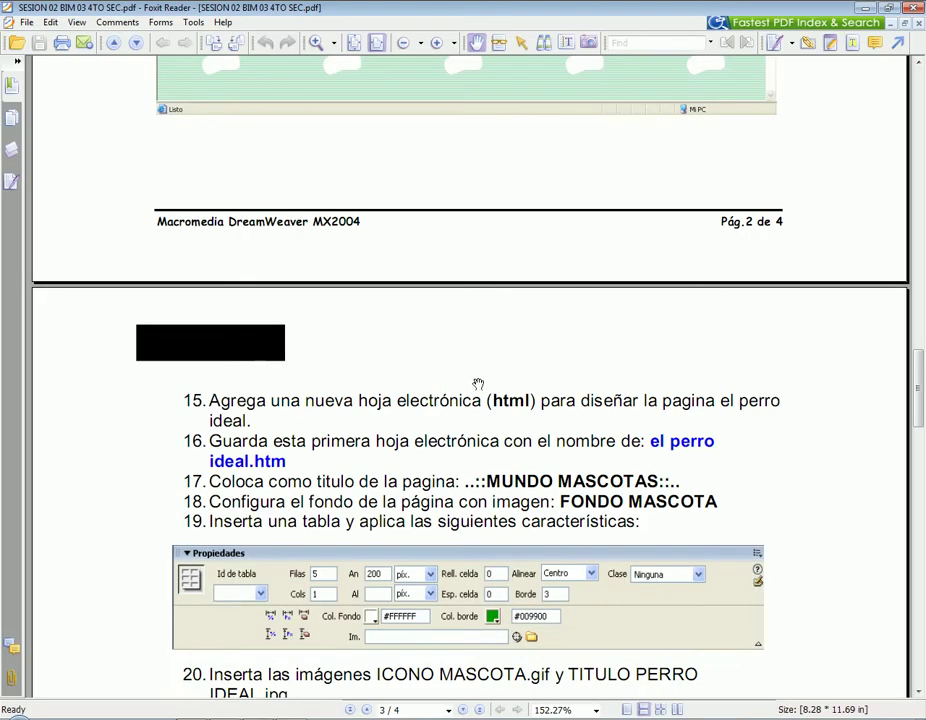
{"action": "scroll", "coordinate": [469, 399], "scroll_direction": "down", "scroll_amount": 1}
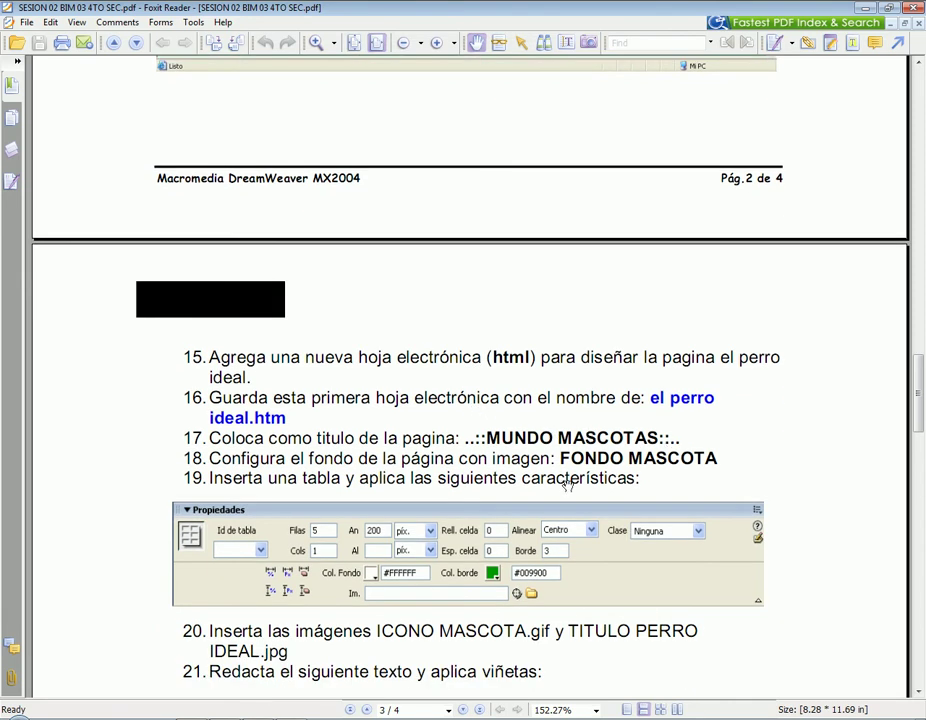
{"action": "key", "text": "alt+Tab"}
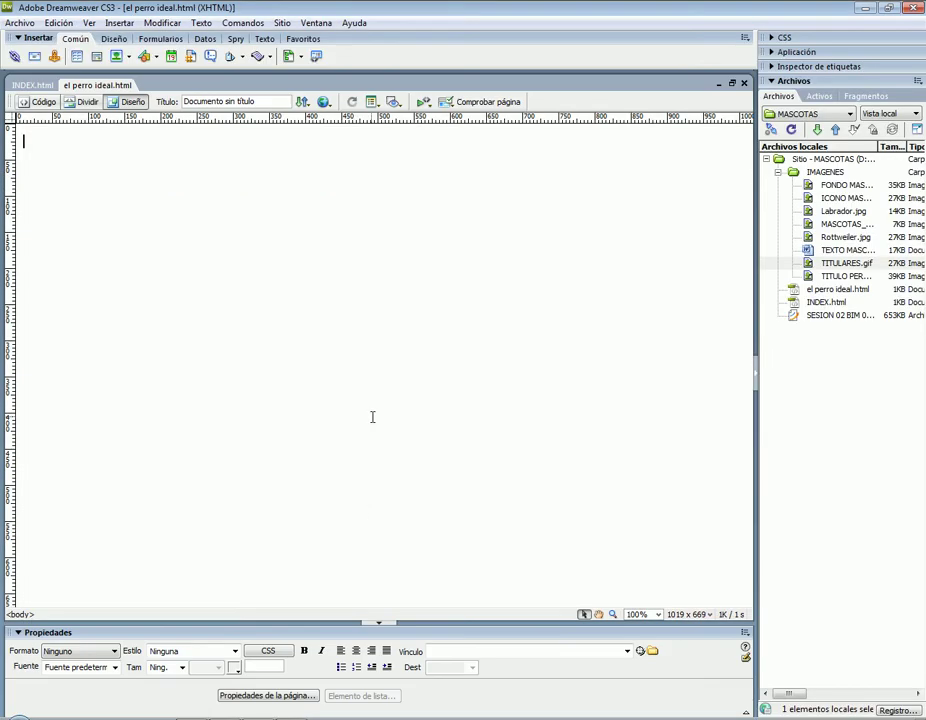
{"action": "left_click_drag", "start_coordinate": [264, 100], "coordinate": [175, 101]}
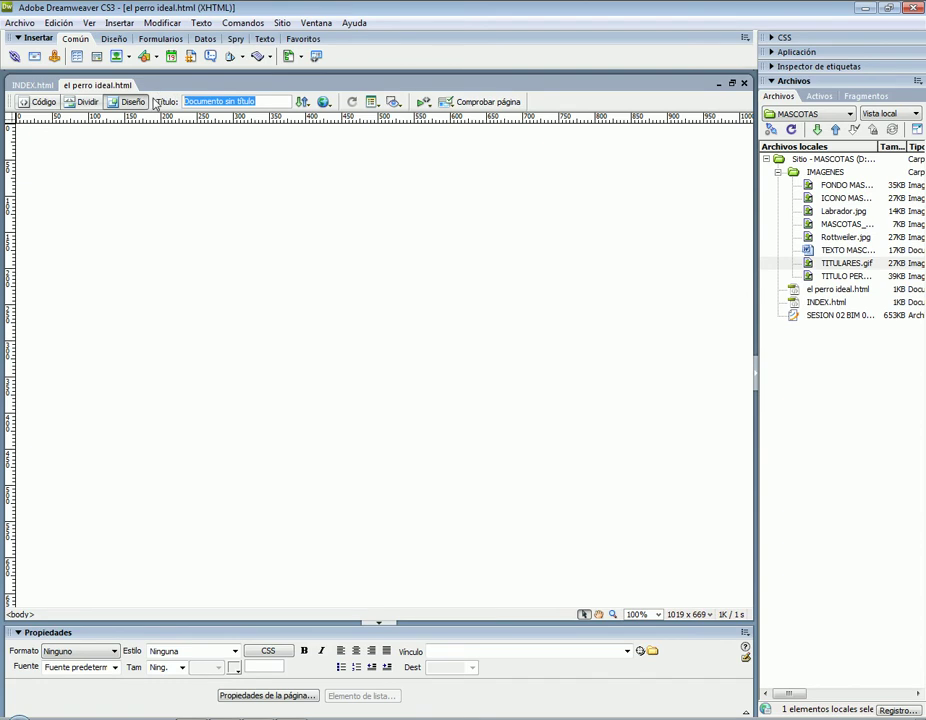
{"action": "key", "text": "BackSpace"}
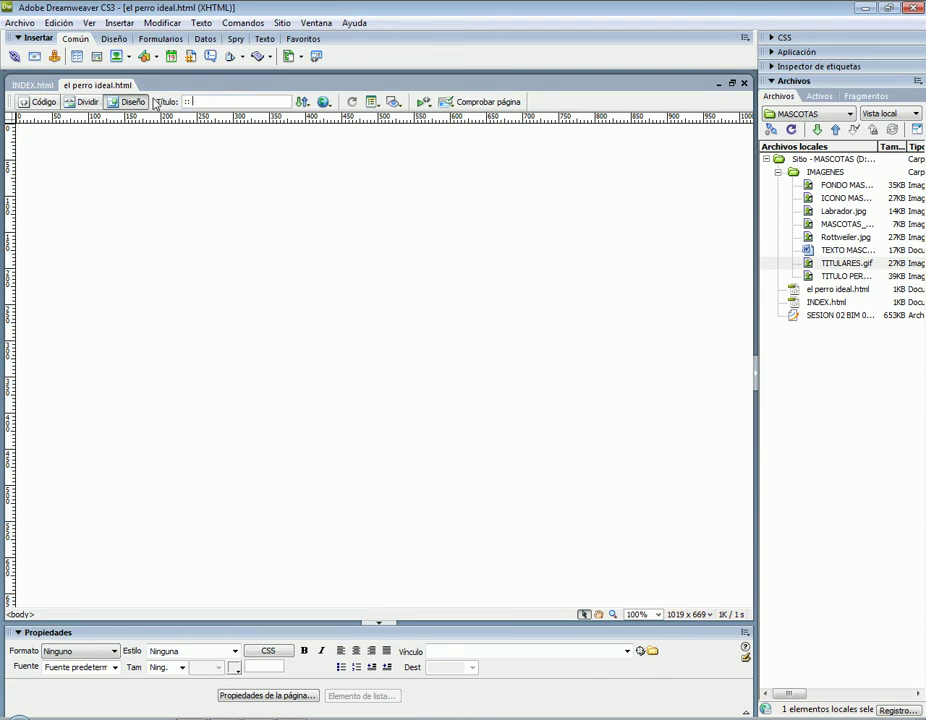
{"action": "type", "text": ":: MUNDO MASCOTAS::"}
{"action": "key", "text": "Return"}
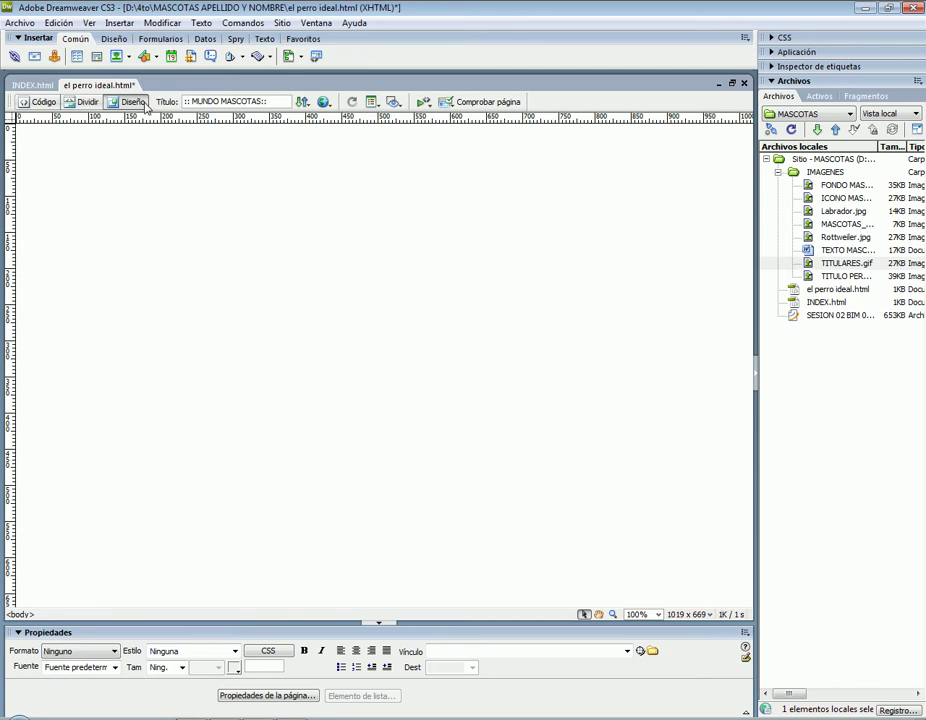
- Set the page background image to FONDO MASCOTA.jpg from the IMAGENES folder and the page font to Verdana, Arial, Helvetica, sans-serif
{"action": "right_click", "coordinate": [289, 163]}
{"action": "left_click", "coordinate": [356, 556]}
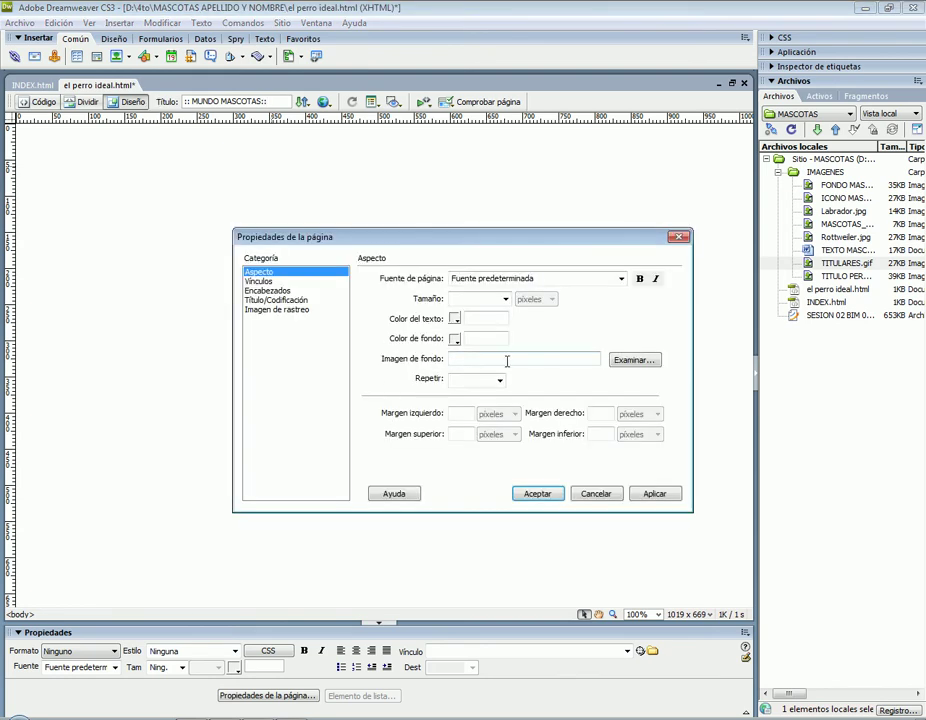
{"action": "left_click", "coordinate": [634, 362]}
{"action": "left_click", "coordinate": [291, 308]}
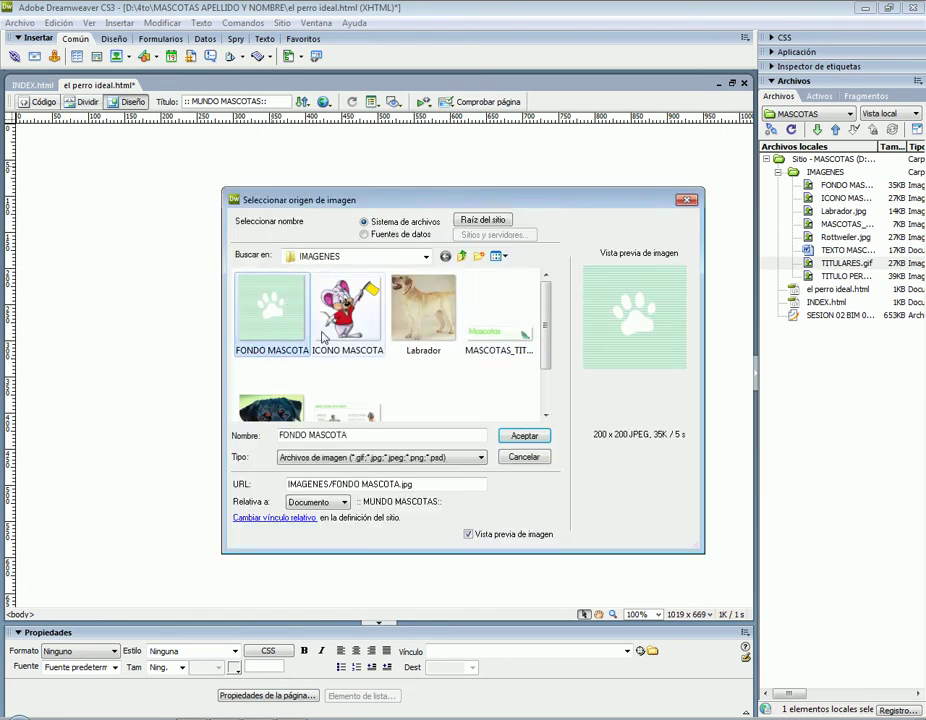
{"action": "left_click", "coordinate": [526, 436]}
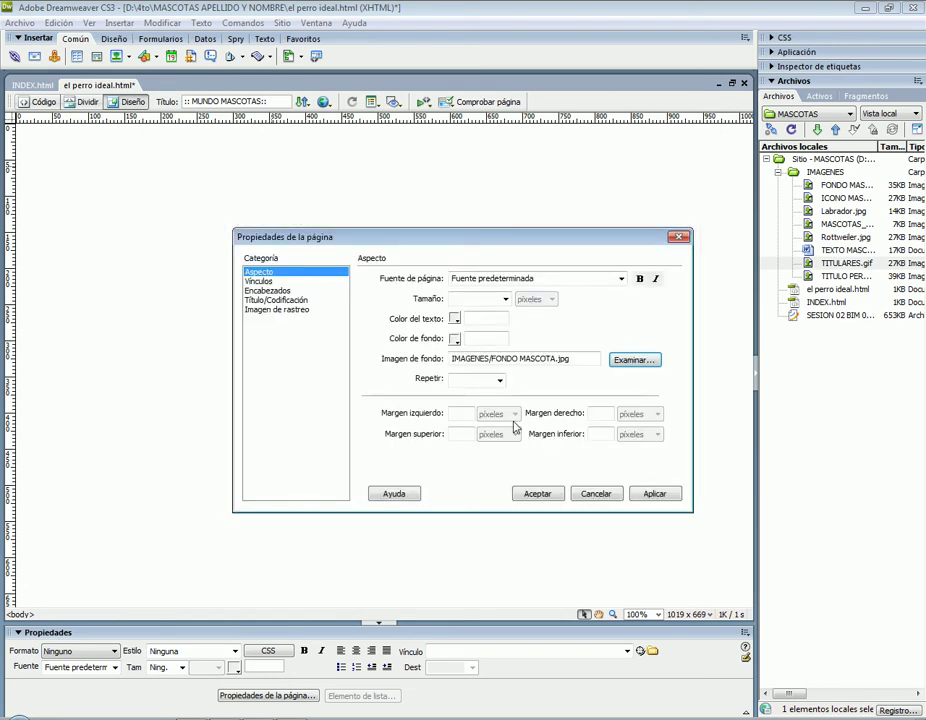
{"action": "left_click", "coordinate": [535, 494]}
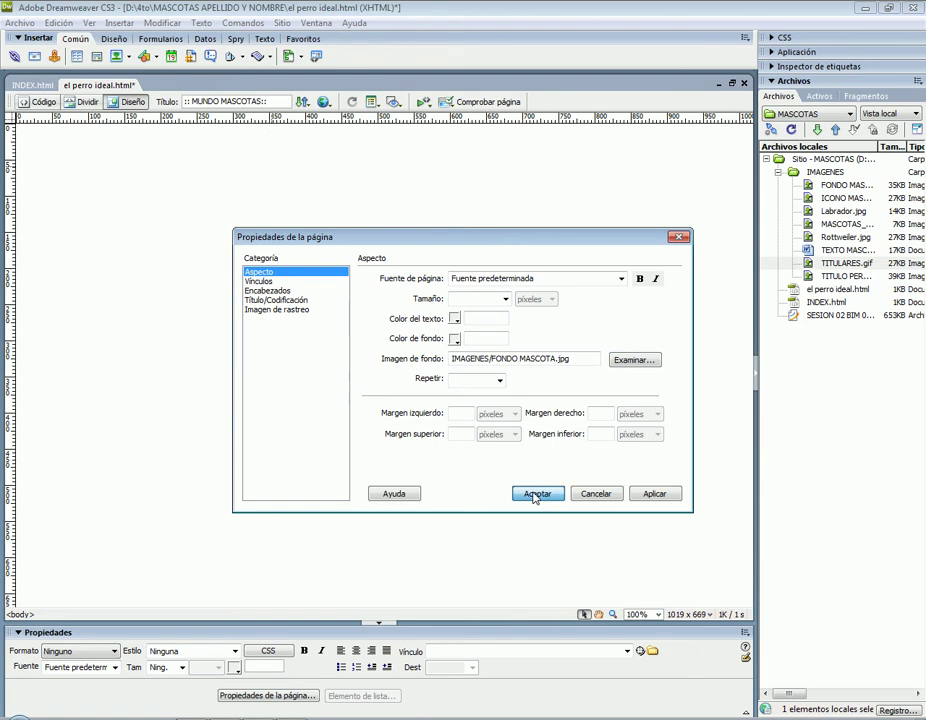
{"action": "left_click", "coordinate": [621, 278]}
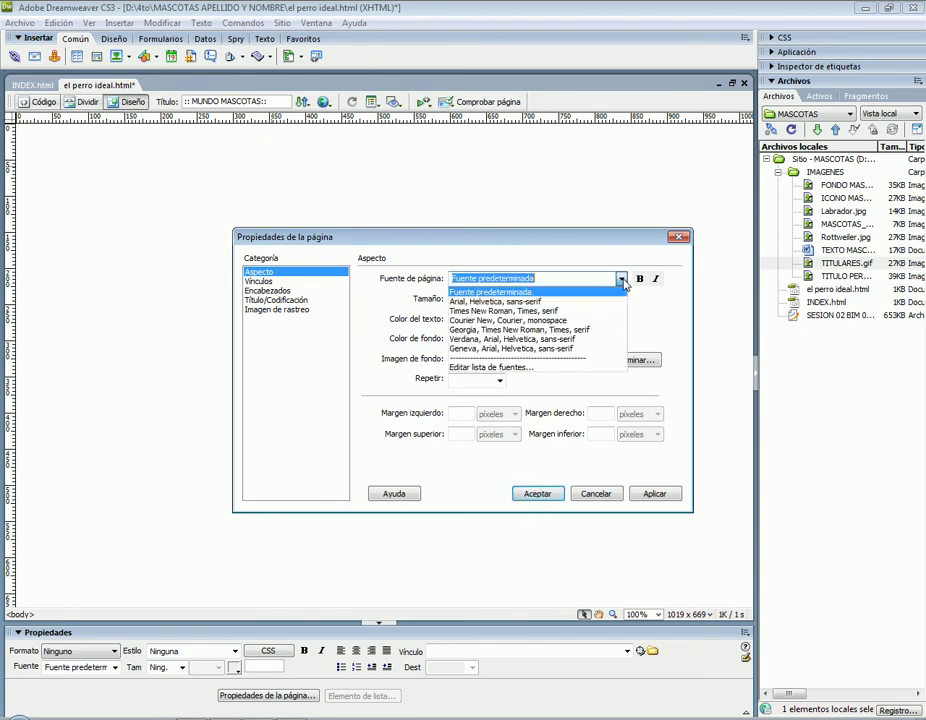
{"action": "left_click", "coordinate": [575, 339]}
{"action": "left_click", "coordinate": [539, 496]}
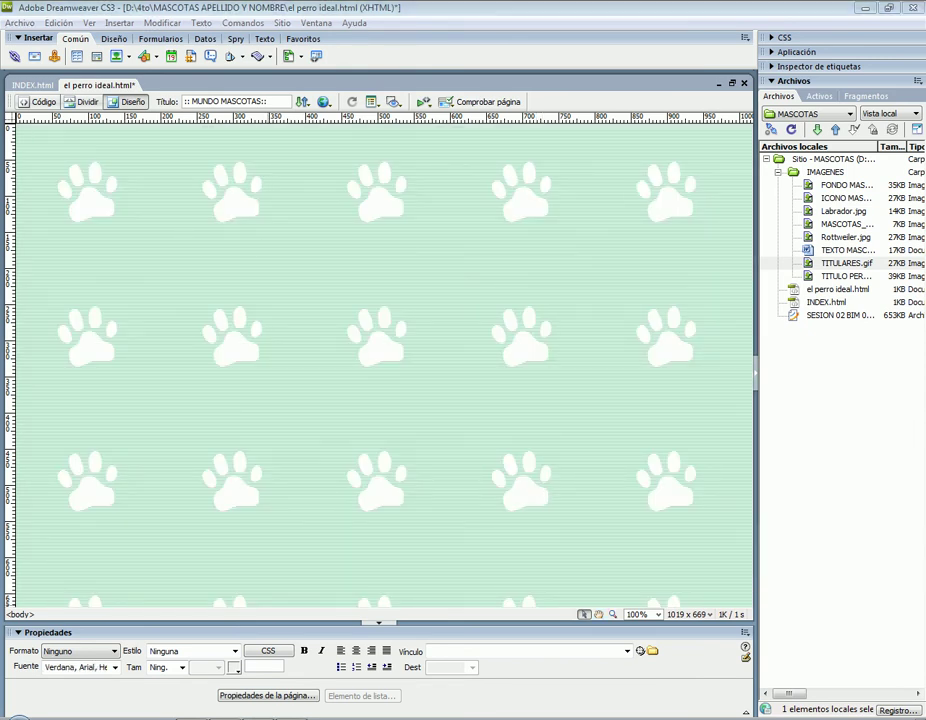
- Check the table settings of instruction 19 in the PDF worksheet and return to Dreamweaver
{"action": "key", "text": "alt+Tab"}
{"action": "scroll", "coordinate": [372, 377], "scroll_direction": "down", "scroll_amount": 3}
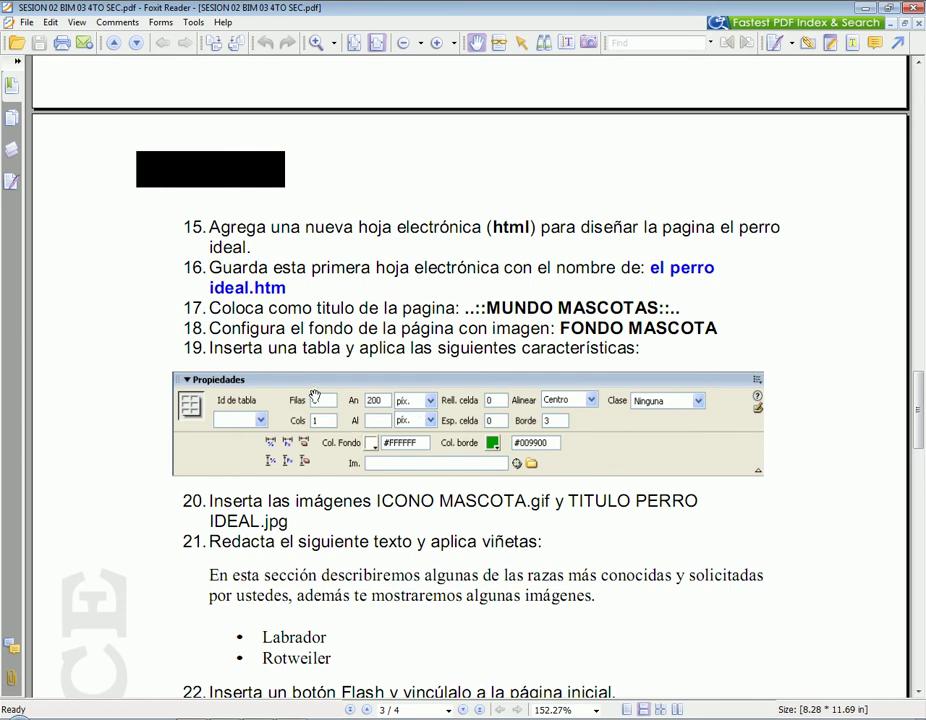
{"action": "key", "text": "alt+Tab"}
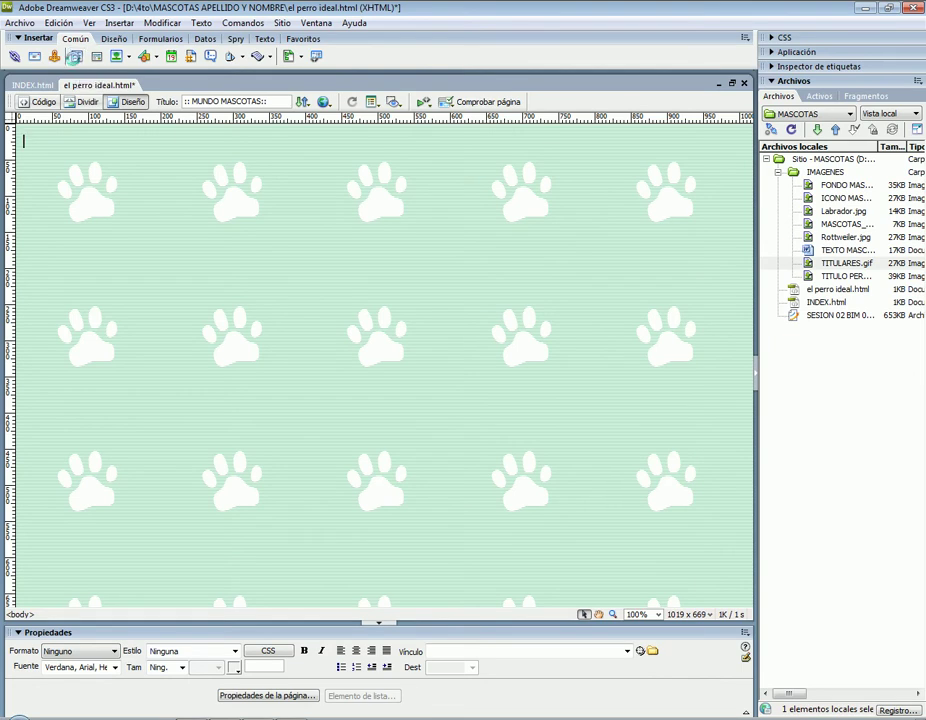
{"action": "left_click", "coordinate": [77, 57]}
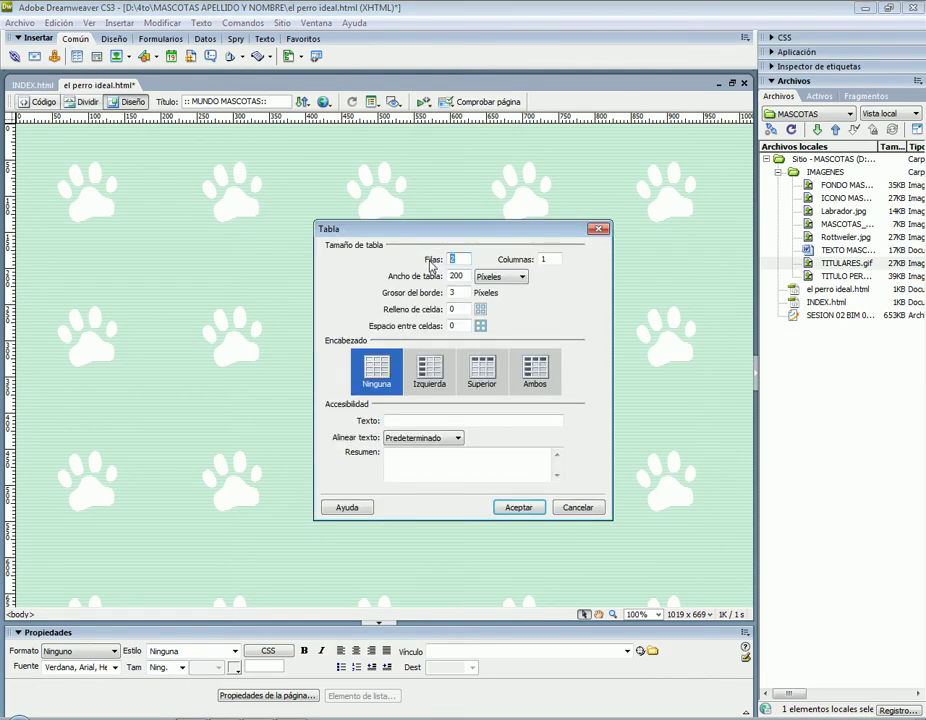
{"action": "type", "text": "5"}
{"action": "left_click", "coordinate": [527, 510]}
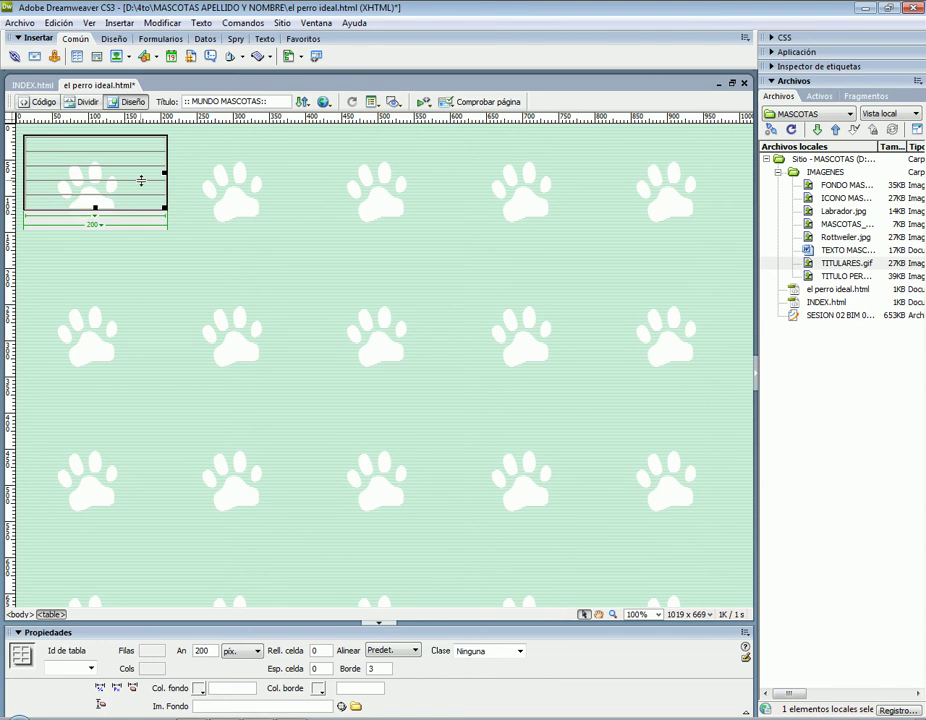
{"action": "key", "text": "Delete"}
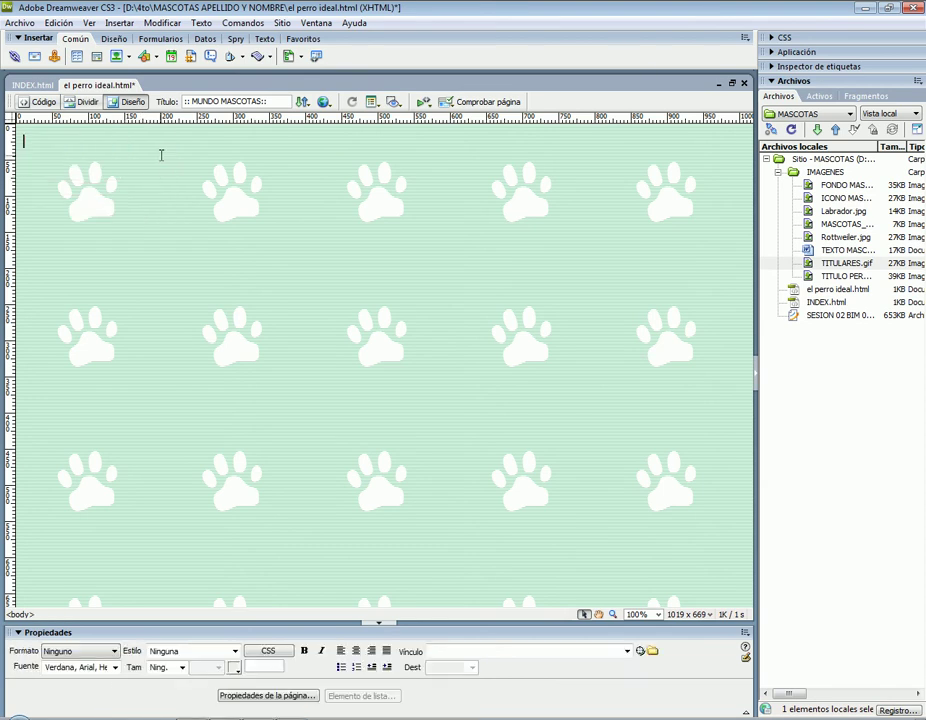
- Insert a table with 5 rows and 2 columns, 200 pixels wide, with a 3-pixel border
{"action": "left_click", "coordinate": [77, 57]}
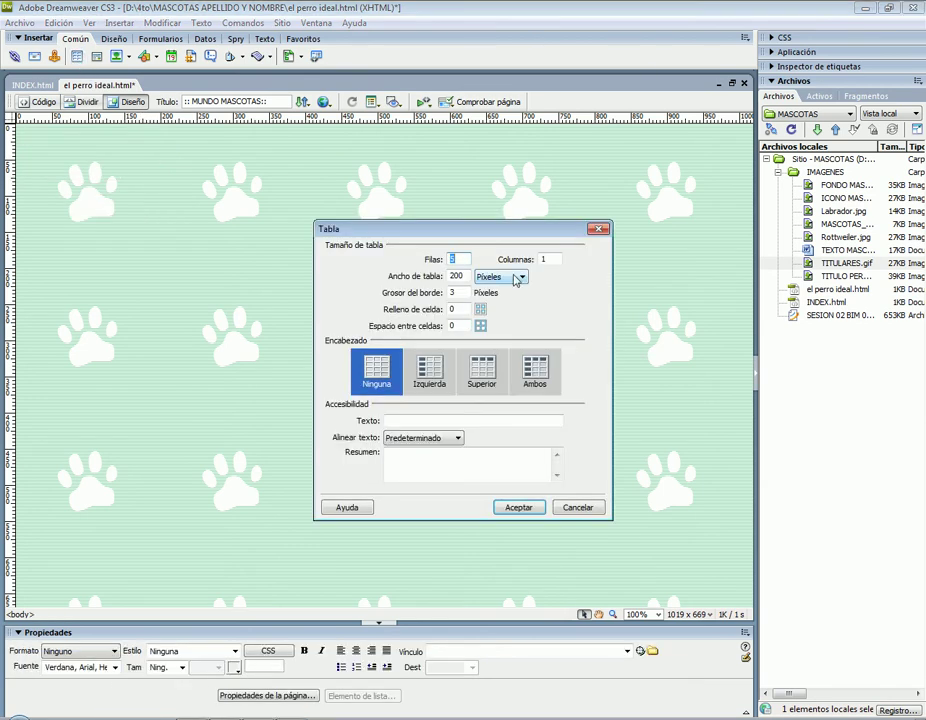
{"action": "key", "text": "Tab"}
{"action": "type", "text": "2"}
{"action": "left_click", "coordinate": [520, 507]}
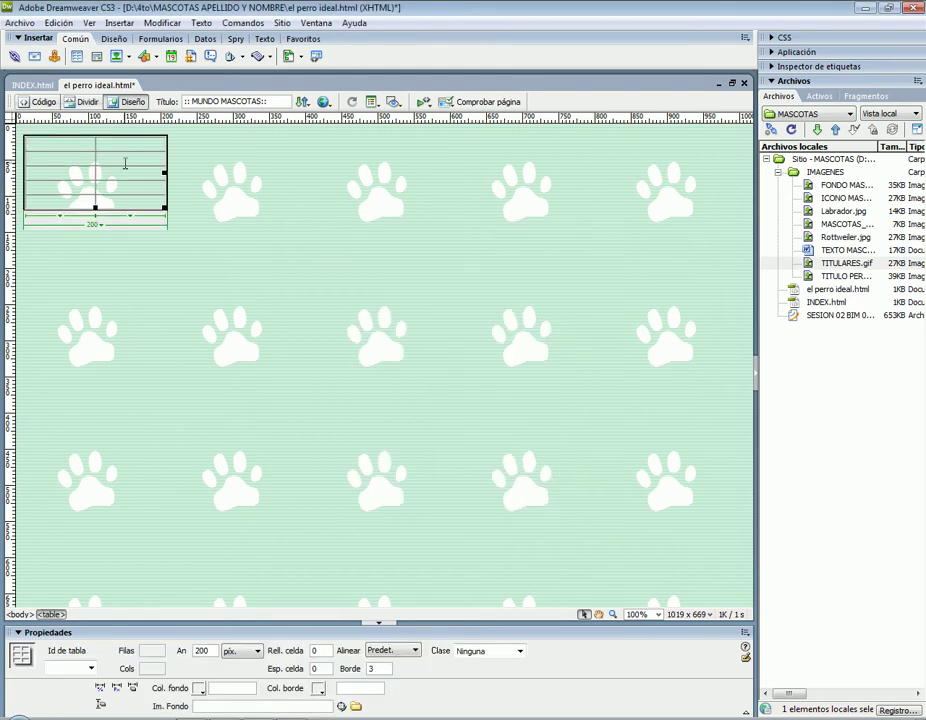
- Center the table on the page and give it border color #009900 and background color #FFFFFF
{"action": "left_click", "coordinate": [415, 651]}
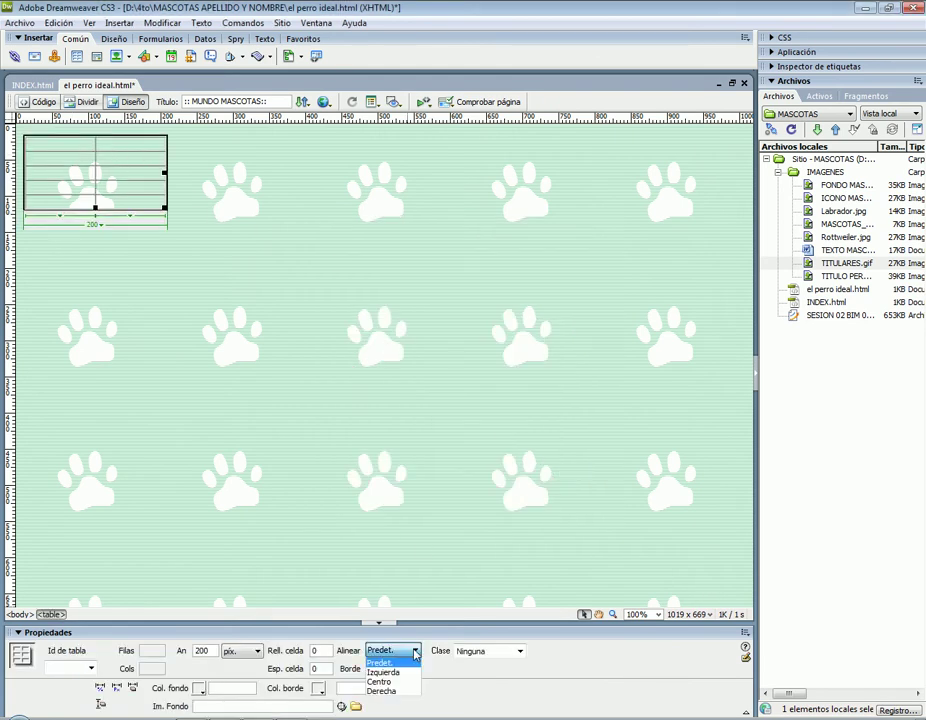
{"action": "left_click", "coordinate": [398, 682]}
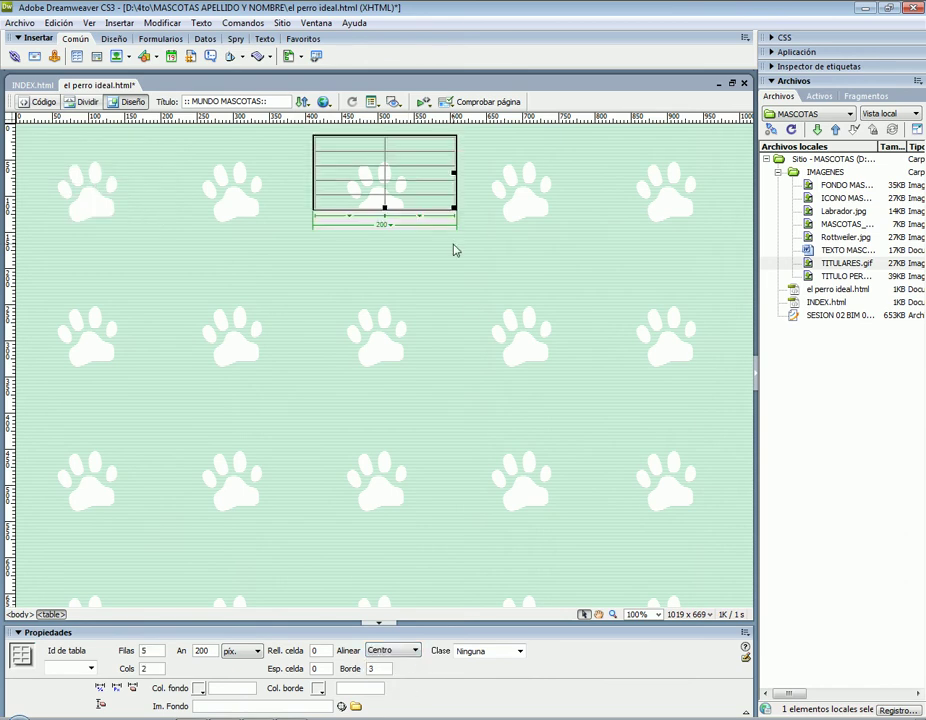
{"action": "left_click", "coordinate": [320, 693]}
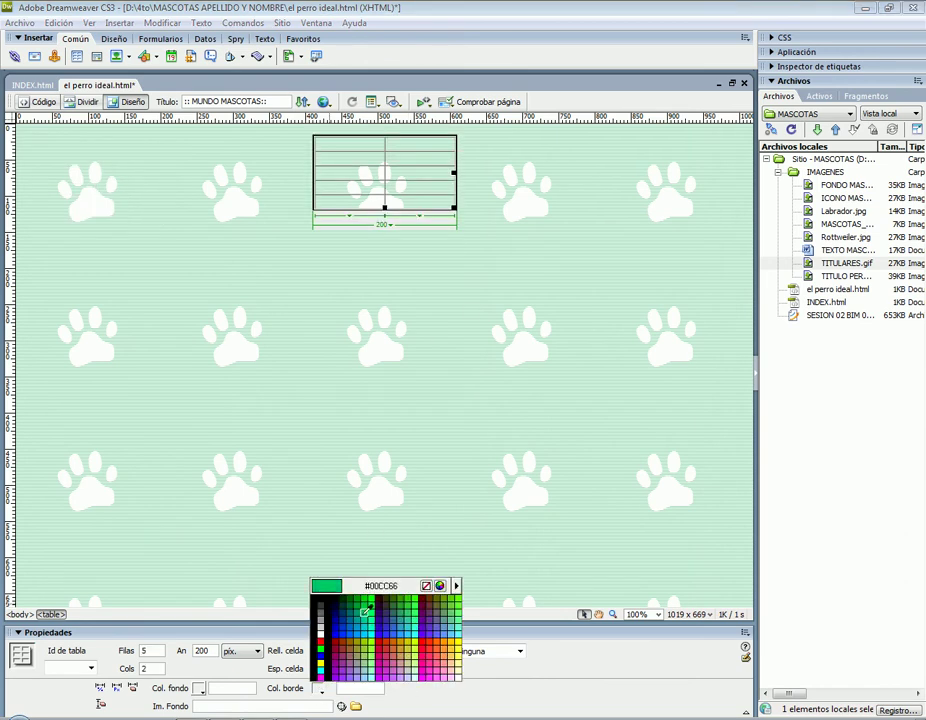
{"action": "left_click", "coordinate": [365, 595]}
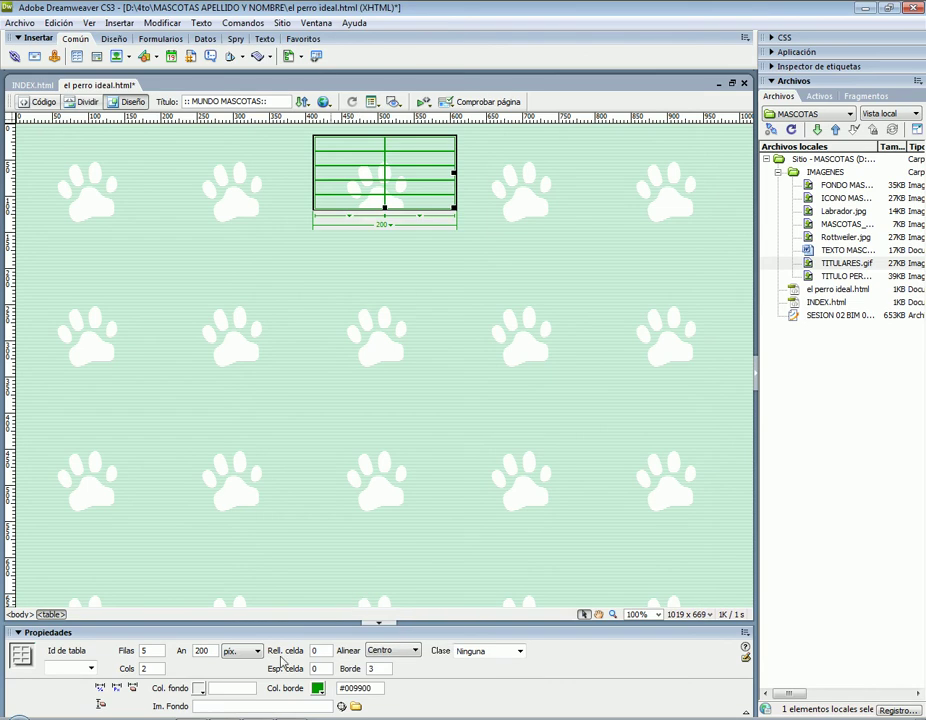
{"action": "left_click", "coordinate": [200, 689]}
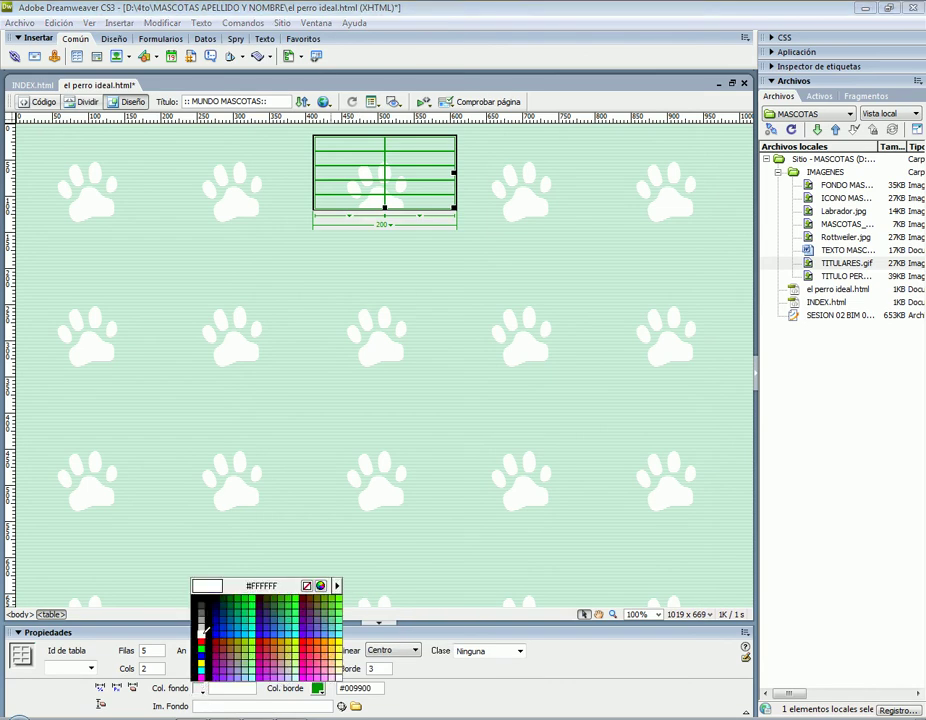
{"action": "left_click", "coordinate": [206, 630]}
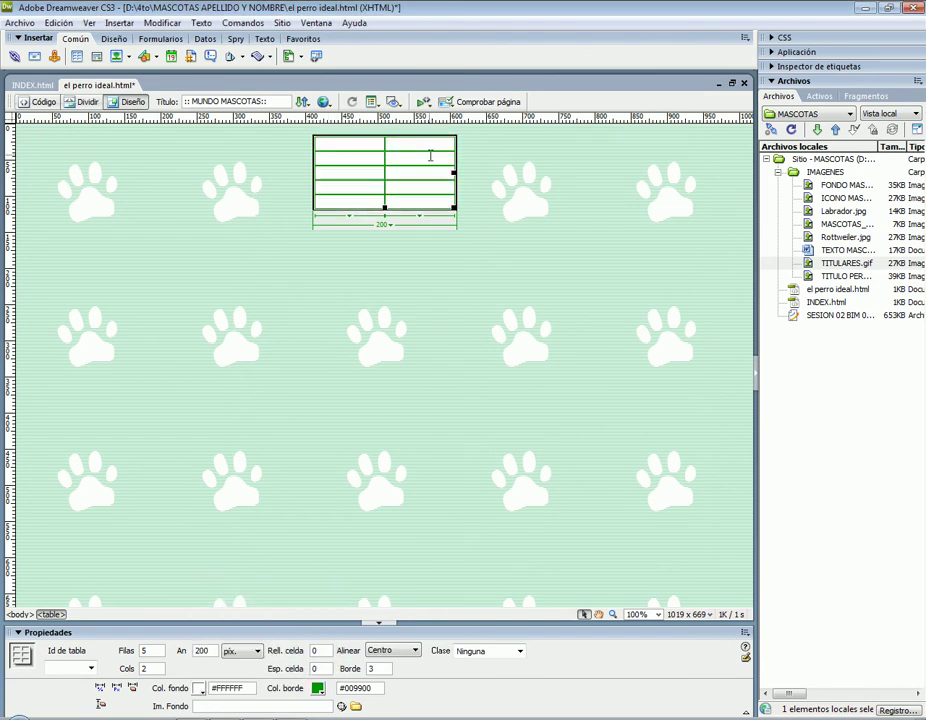
- Merge the two cells of the table's first row, and likewise those of its second row
{"action": "left_click", "coordinate": [473, 159]}
{"action": "left_click_drag", "start_coordinate": [360, 142], "coordinate": [413, 149]}
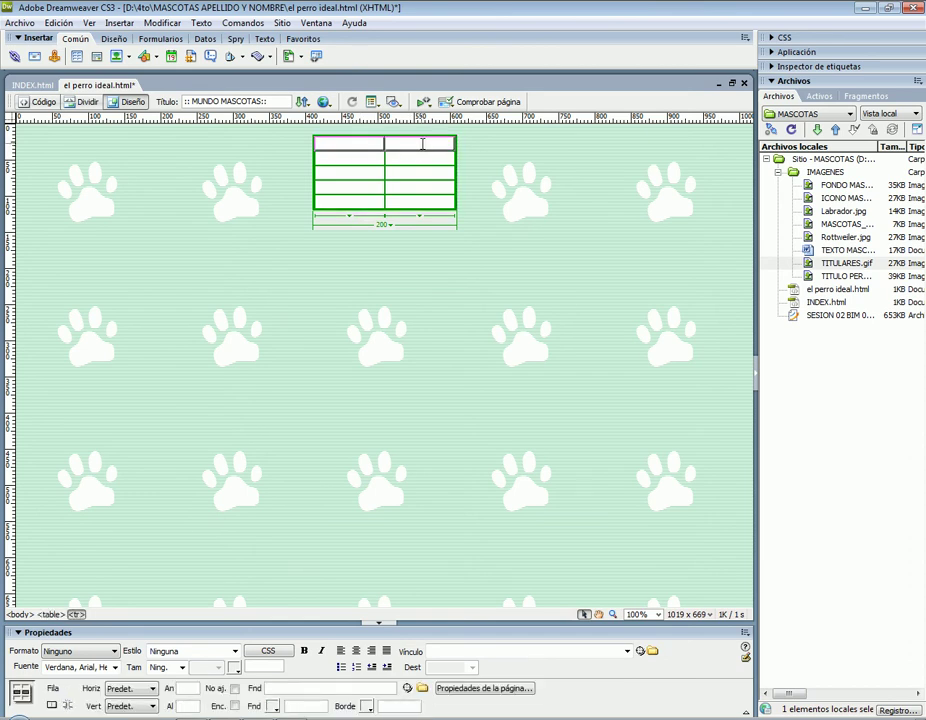
{"action": "right_click", "coordinate": [423, 149]}
{"action": "mouse_move", "coordinate": [519, 157]}
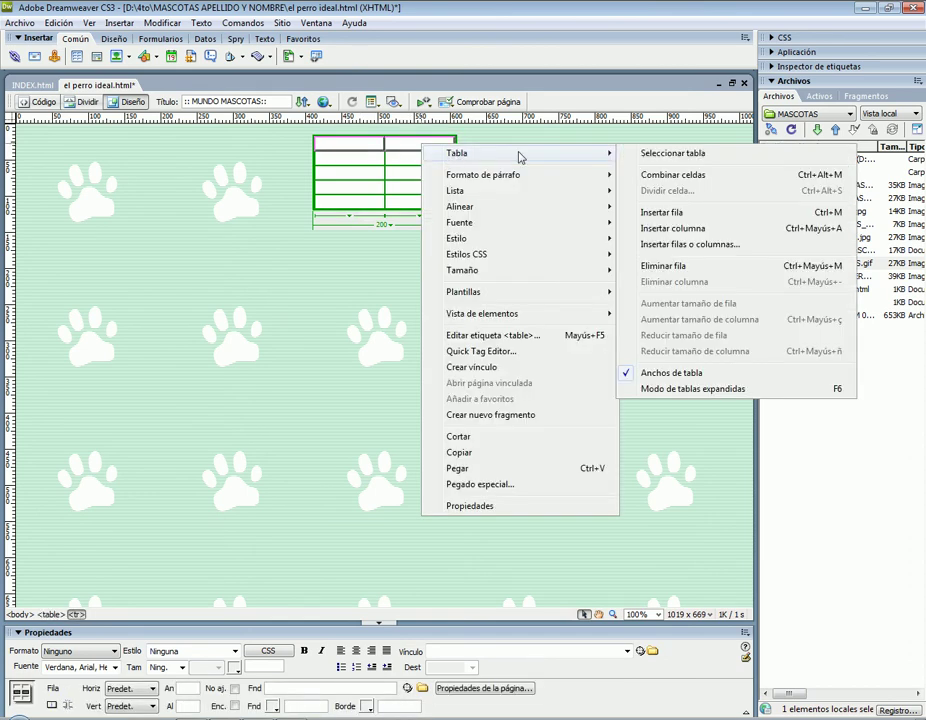
{"action": "left_click", "coordinate": [656, 176]}
{"action": "left_click_drag", "start_coordinate": [364, 157], "coordinate": [436, 155]}
{"action": "right_click", "coordinate": [455, 165]}
{"action": "mouse_move", "coordinate": [458, 165]}
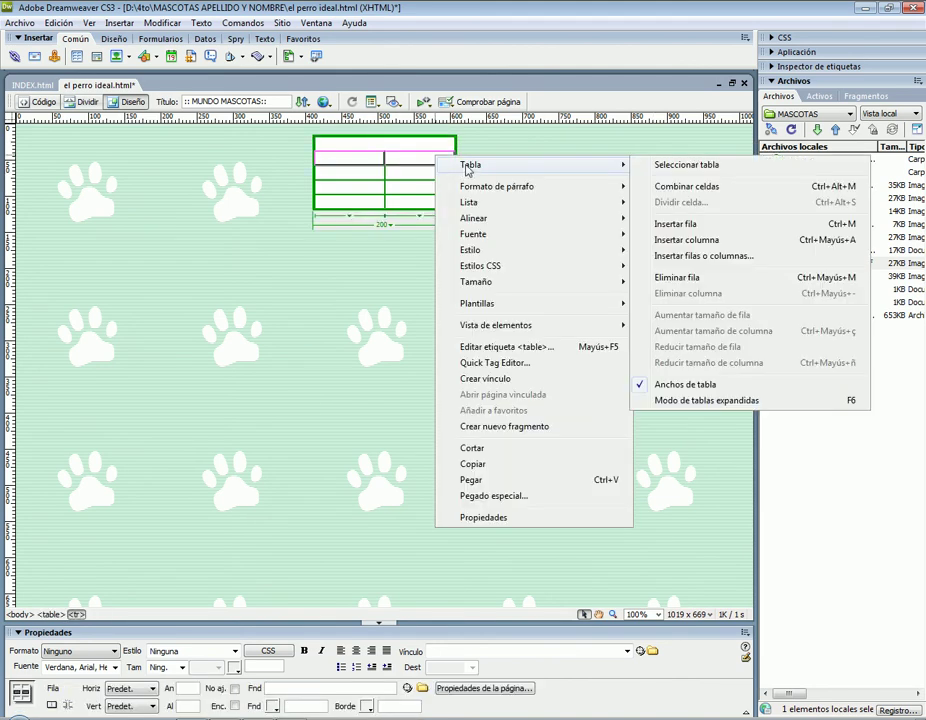
{"action": "left_click", "coordinate": [662, 184]}
- Merge the two cells of the table's last row into one
{"action": "left_click", "coordinate": [420, 202]}
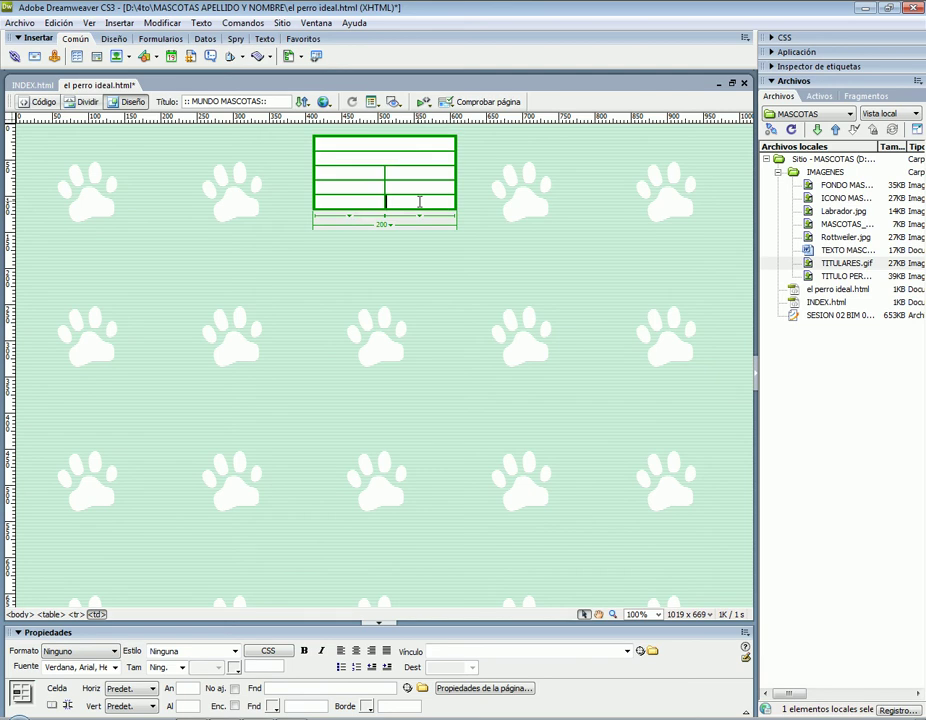
{"action": "left_click_drag", "start_coordinate": [375, 201], "coordinate": [428, 200]}
{"action": "right_click", "coordinate": [421, 200]}
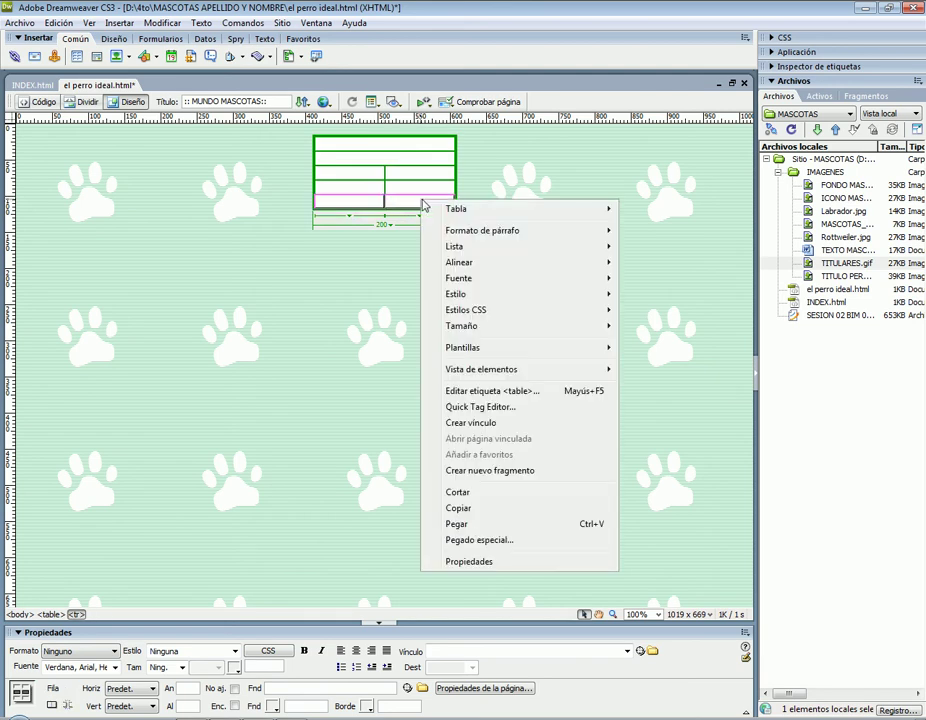
{"action": "mouse_move", "coordinate": [606, 213]}
{"action": "left_click", "coordinate": [676, 227]}
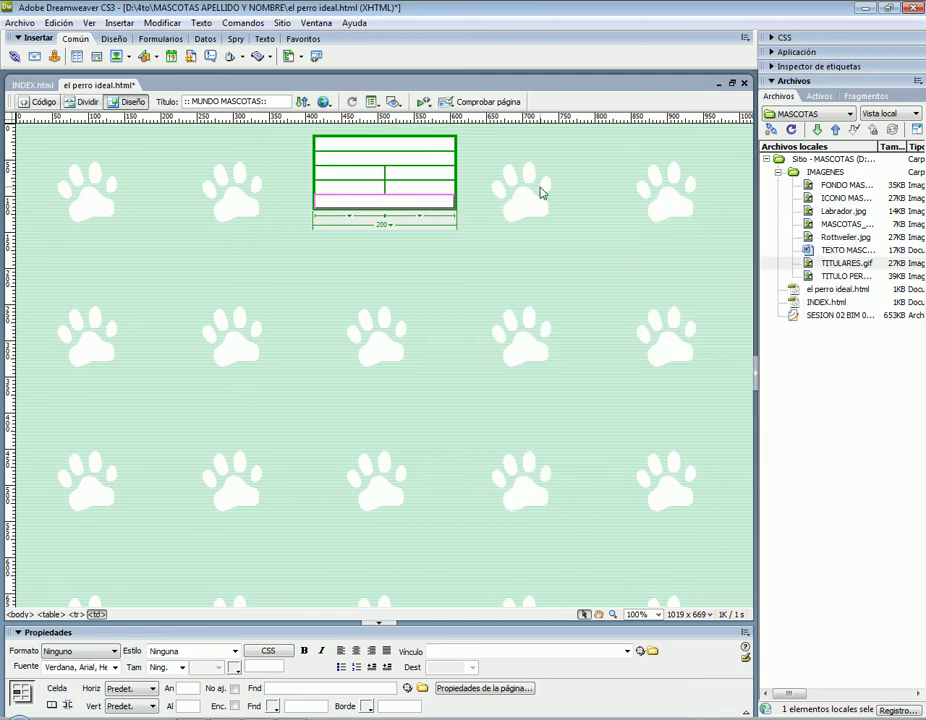
- Check instructions 20 to 22 in the PDF worksheet and return to Dreamweaver
{"action": "left_click", "coordinate": [421, 145]}
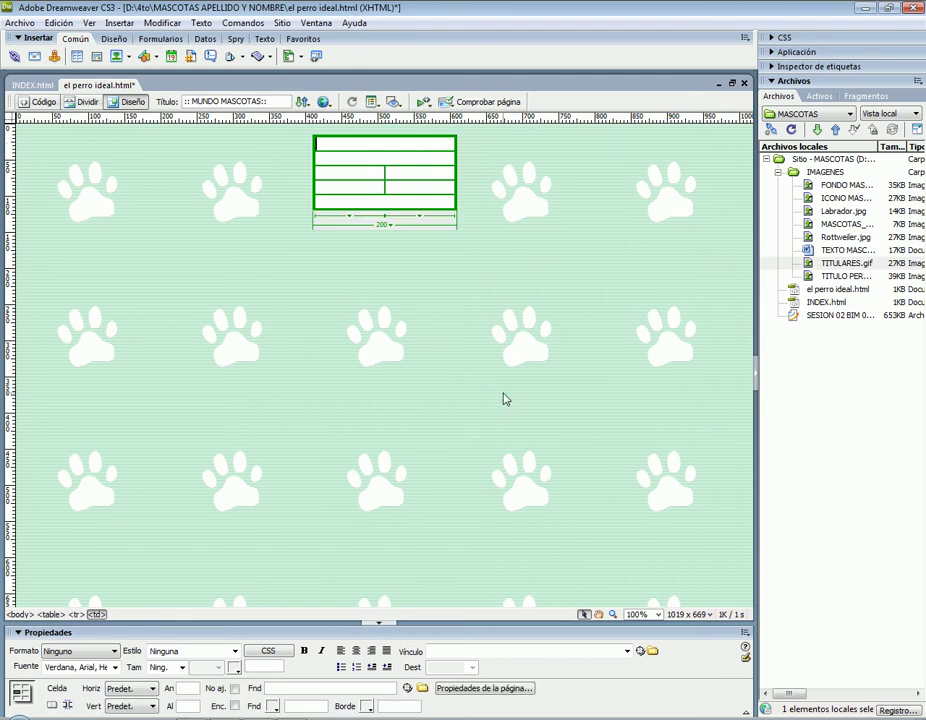
{"action": "key", "text": "alt+Tab"}
{"action": "scroll", "coordinate": [479, 346], "scroll_direction": "down", "scroll_amount": 3}
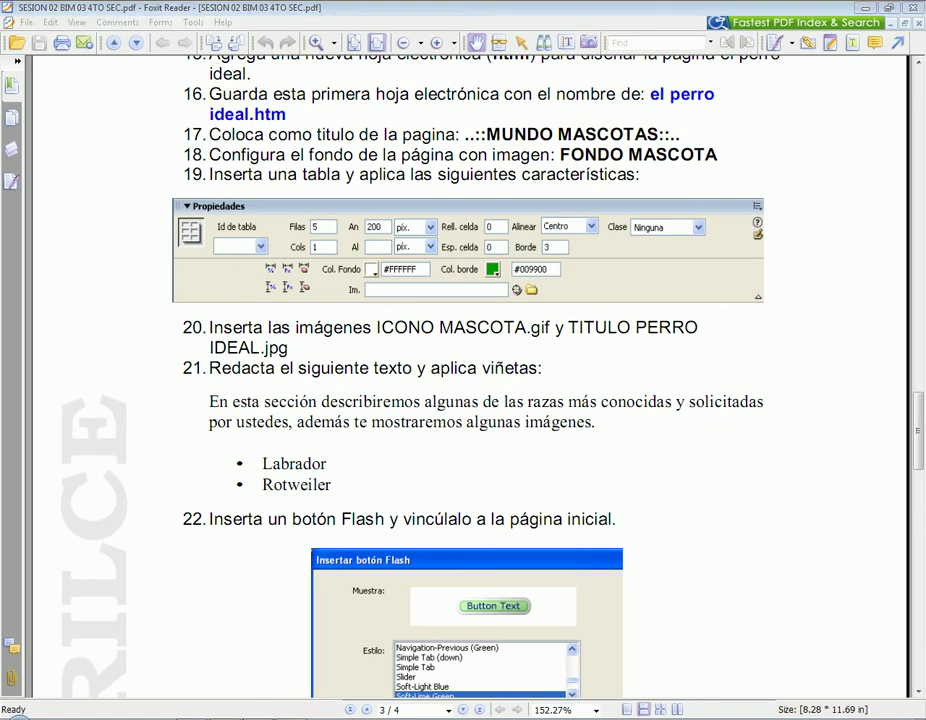
{"action": "key", "text": "alt+Tab"}
- Insert the ICONO MASCOTA and TITULO PERRO IDEAL images side by side in the table's first row, without alternative text
{"action": "left_click", "coordinate": [409, 148]}
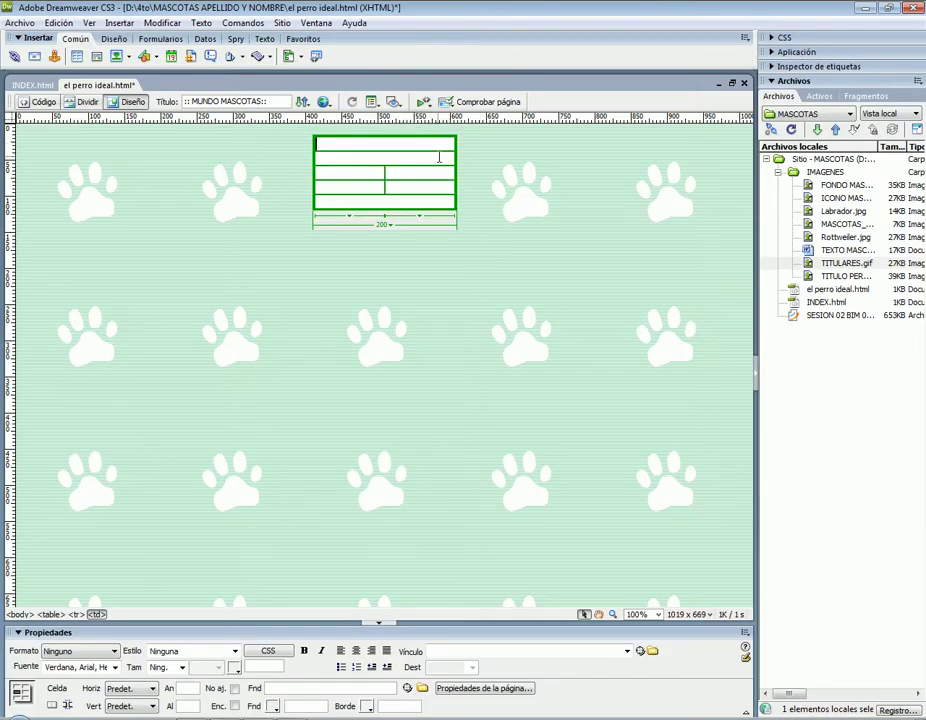
{"action": "left_click_drag", "start_coordinate": [840, 198], "coordinate": [420, 155]}
{"action": "left_click", "coordinate": [598, 329]}
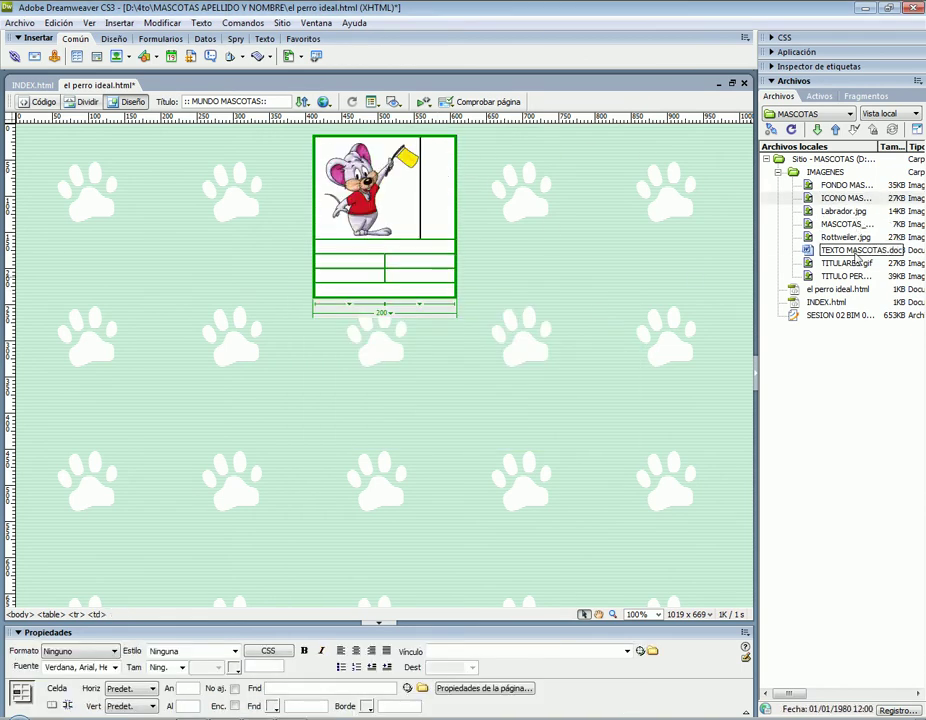
{"action": "left_click_drag", "start_coordinate": [840, 276], "coordinate": [438, 195]}
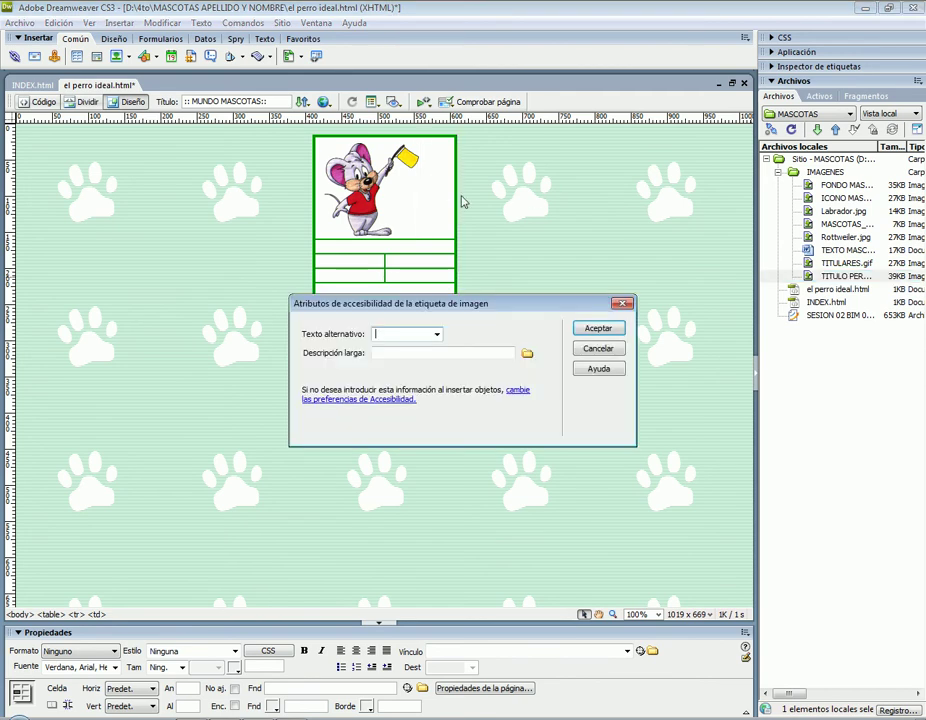
{"action": "left_click", "coordinate": [598, 329]}
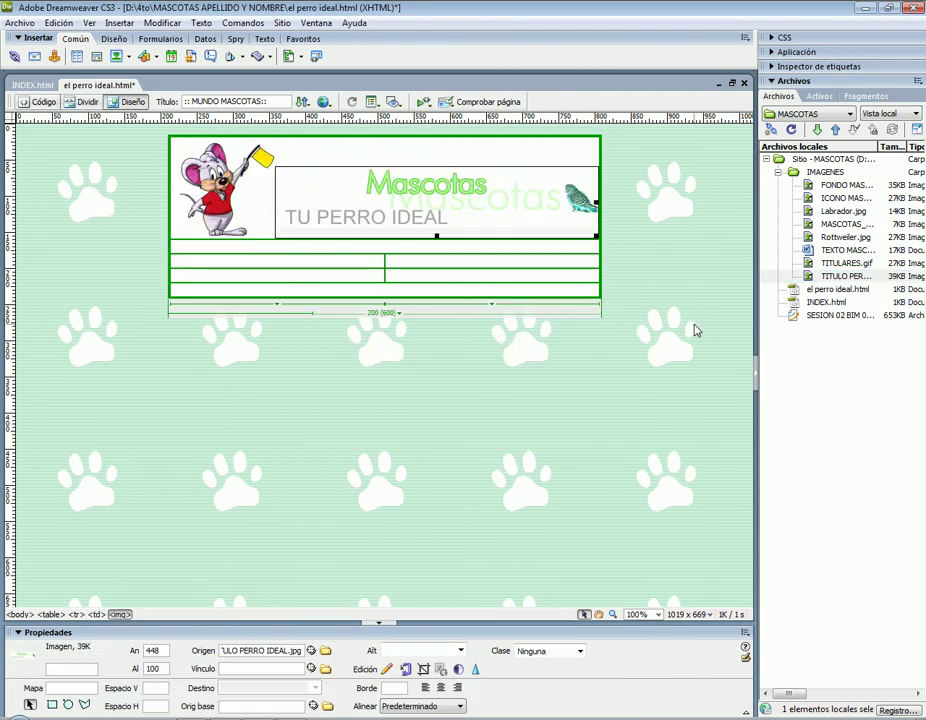
{"action": "left_click", "coordinate": [370, 245]}
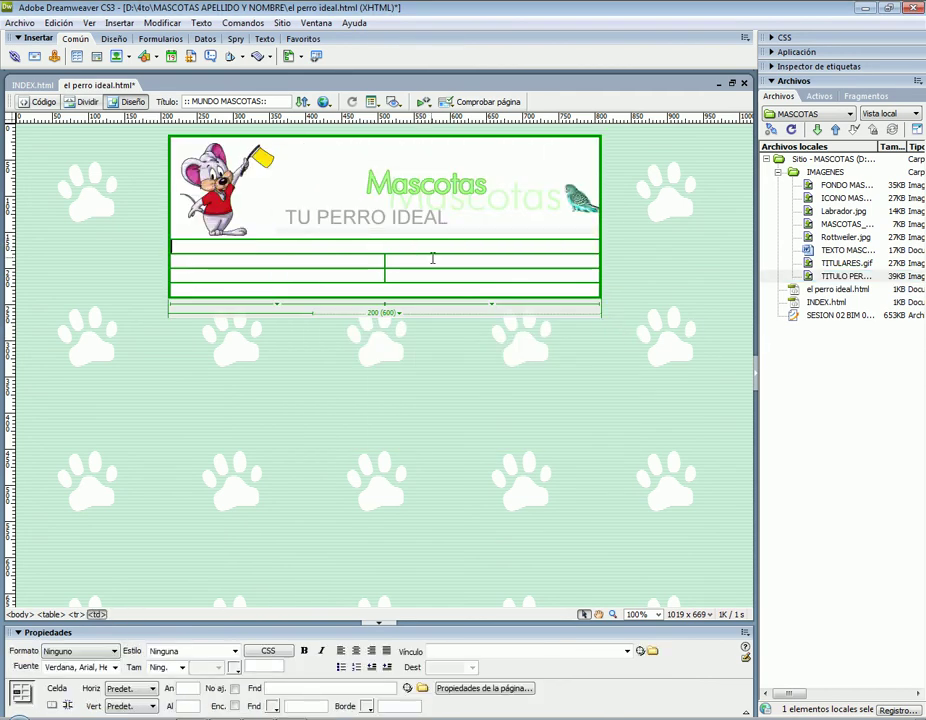